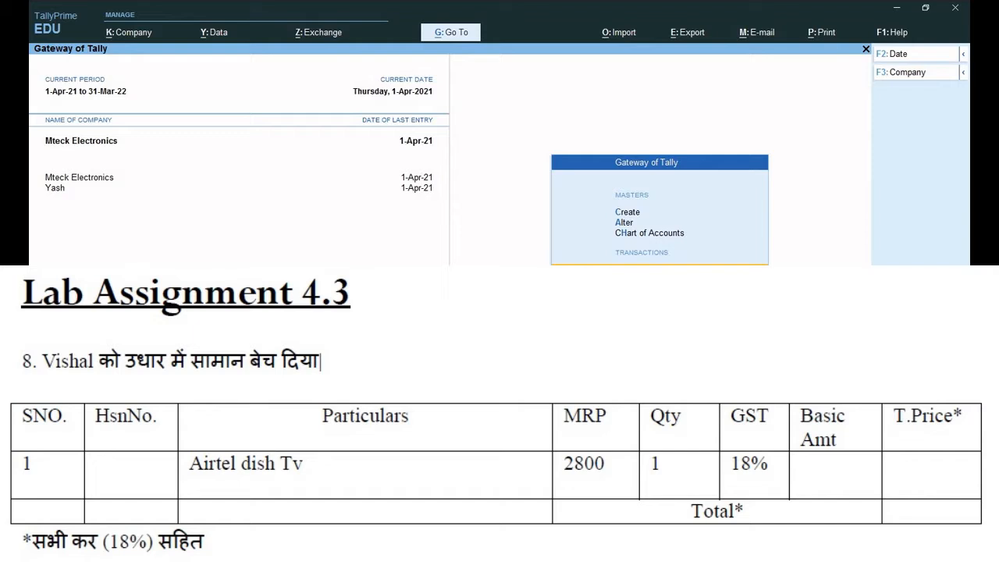
# - Start a new ledger with the customer's name and place it under Sundry Debtors
pyautogui.press('Up')
pyautogui.press('Up')
pyautogui.press('Up')
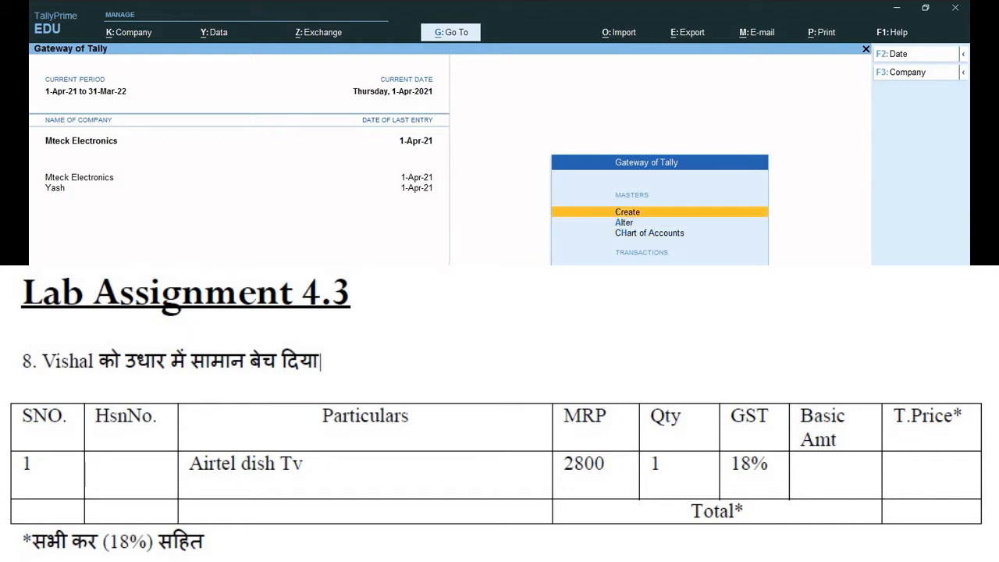
pyautogui.press('Return')
pyautogui.press('Down')
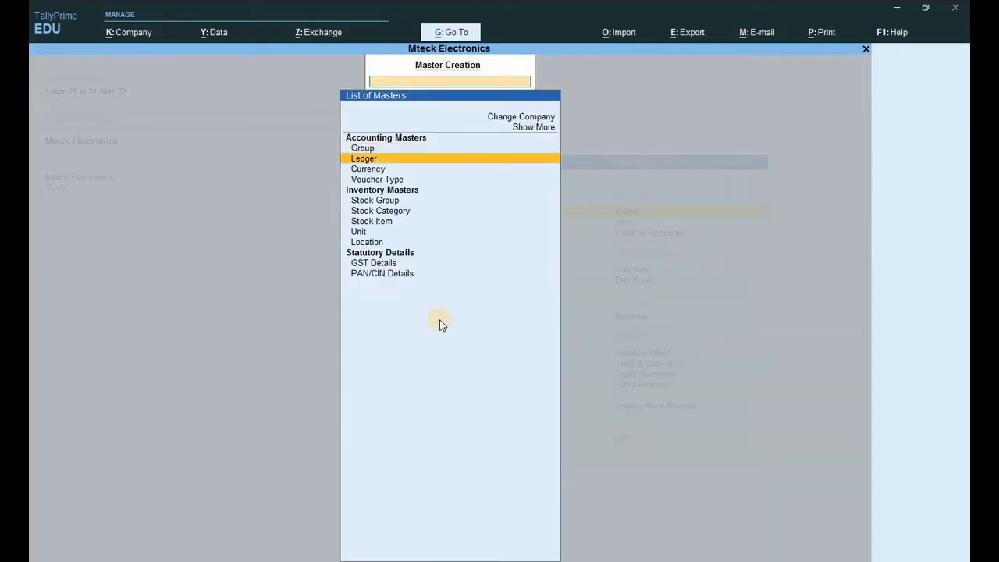
pyautogui.press('Return')
pyautogui.write('V')
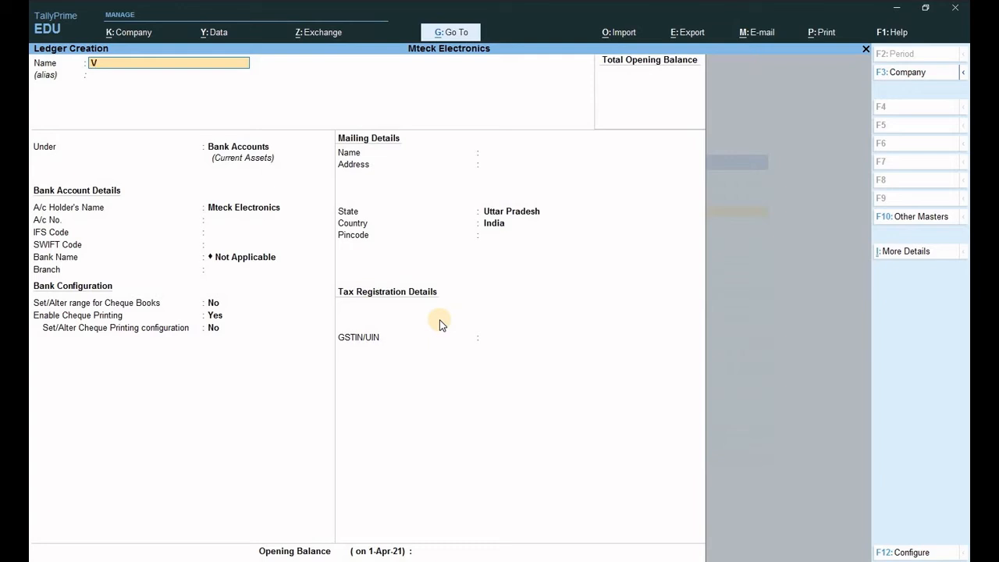
pyautogui.write('ISHAAL')
pyautogui.press('Return')
pyautogui.press('Return')
pyautogui.write('S')
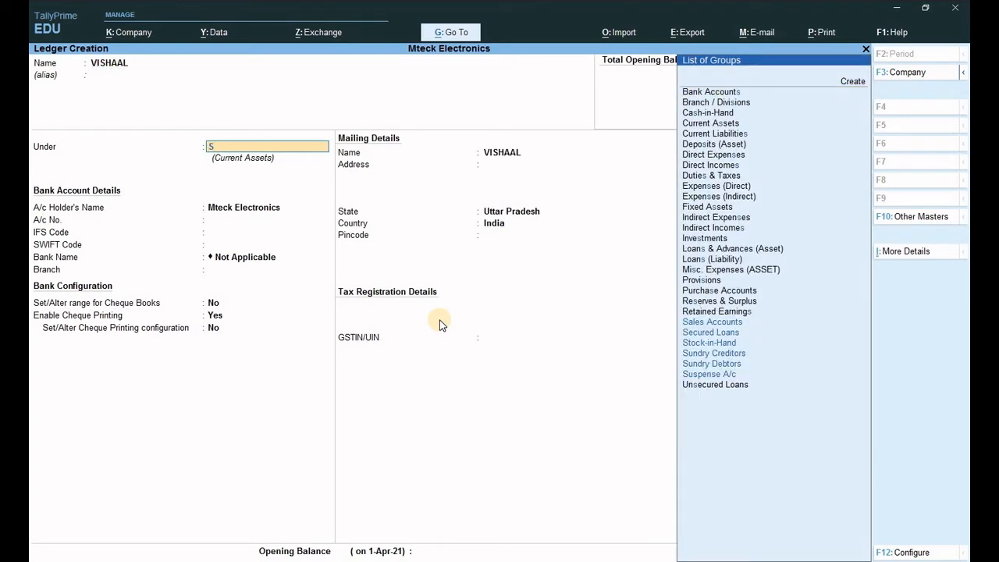
pyautogui.press('Down')
pyautogui.press('Down')
pyautogui.press('Down')
pyautogui.press('Down')
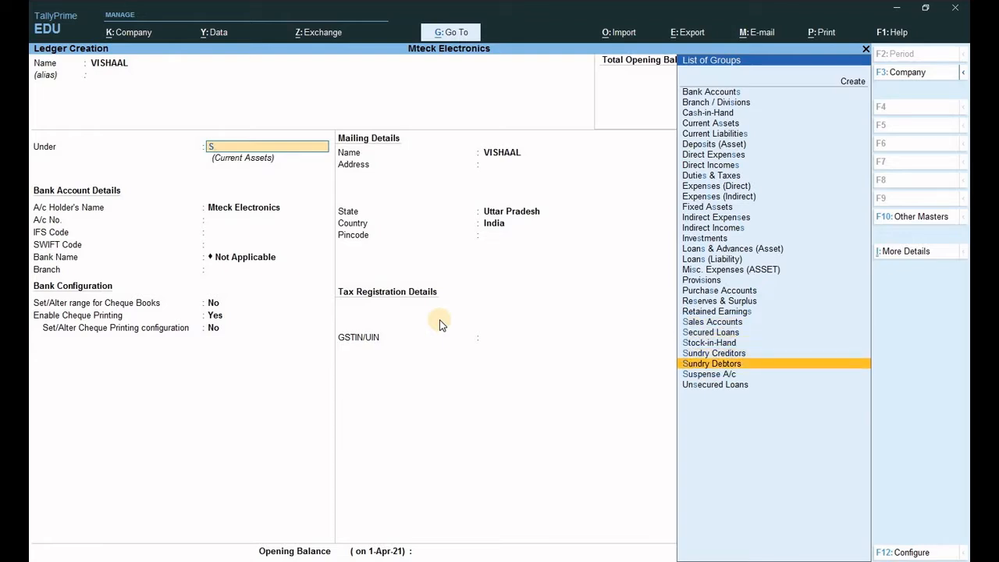
pyautogui.press('Return')
# - Accept the remaining fields to save the customer ledger, then quit the blank ledger form
pyautogui.press('Return')
pyautogui.press('Return')
pyautogui.press('Return')
pyautogui.press('Return')
pyautogui.press('Return')
pyautogui.press('Return')
pyautogui.press('Return')
pyautogui.press('Return')
pyautogui.press('Return')
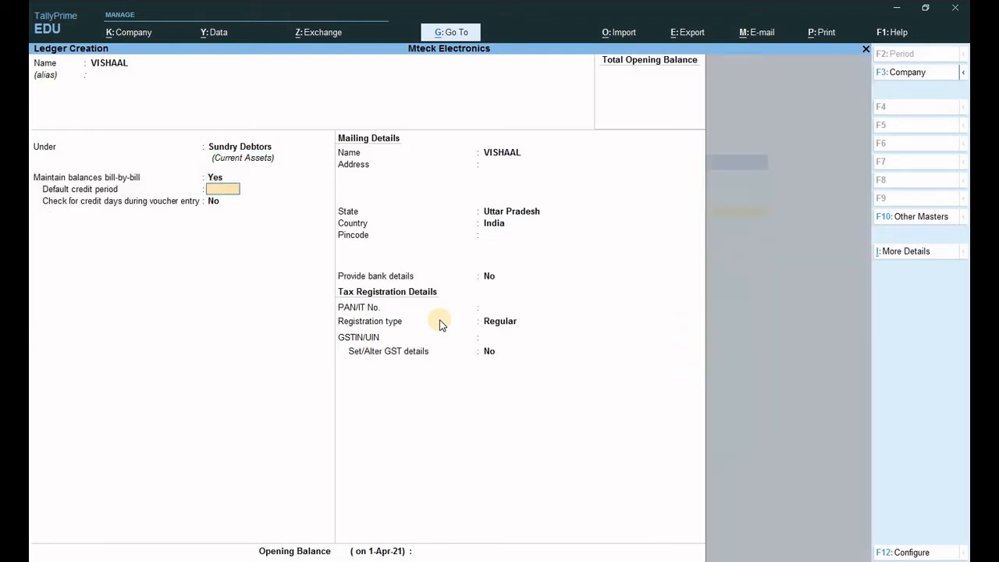
pyautogui.press('Return')
pyautogui.press('Return')
pyautogui.press('Return')
pyautogui.press('Return')
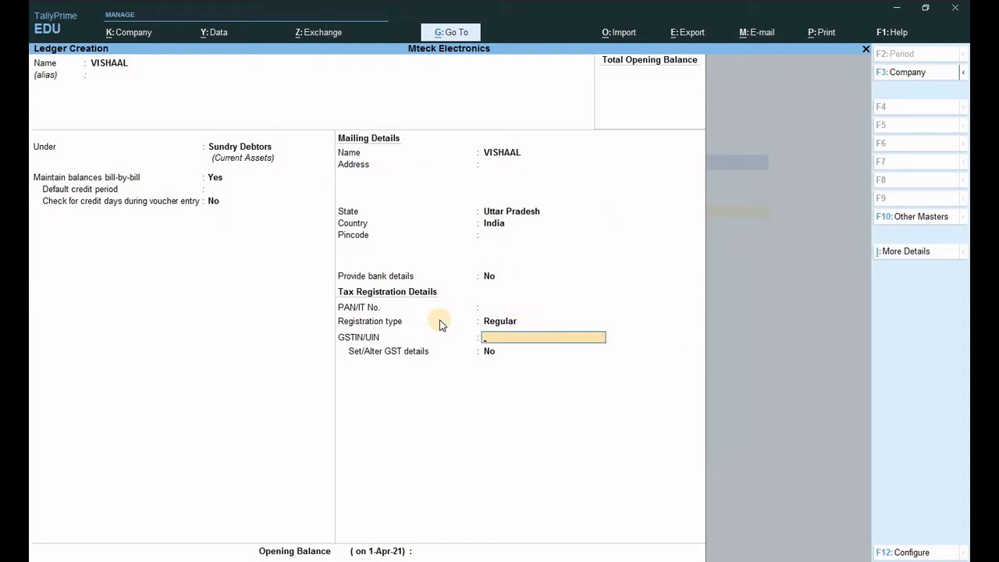
pyautogui.press('Return')
pyautogui.click(439, 323)
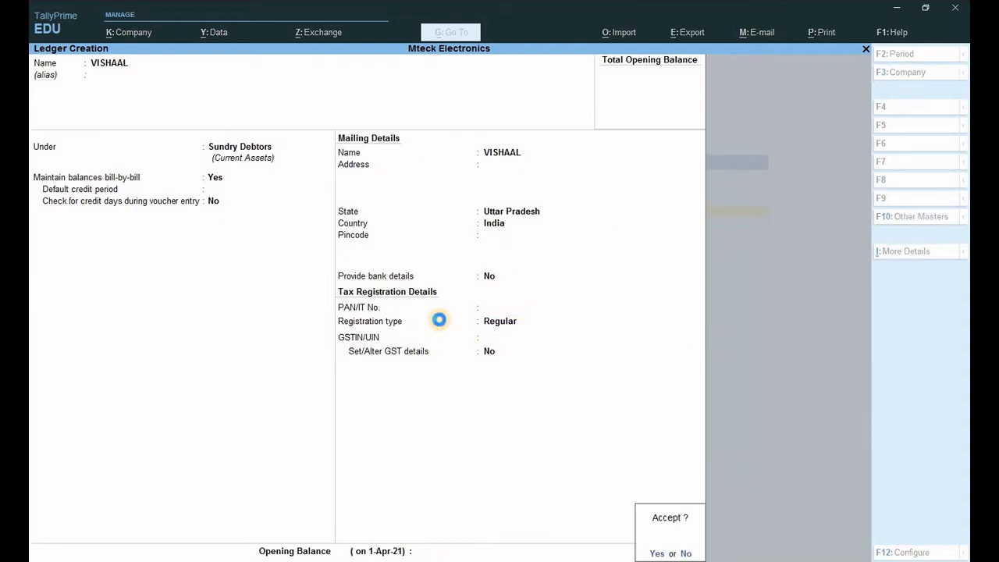
pyautogui.press('Return')
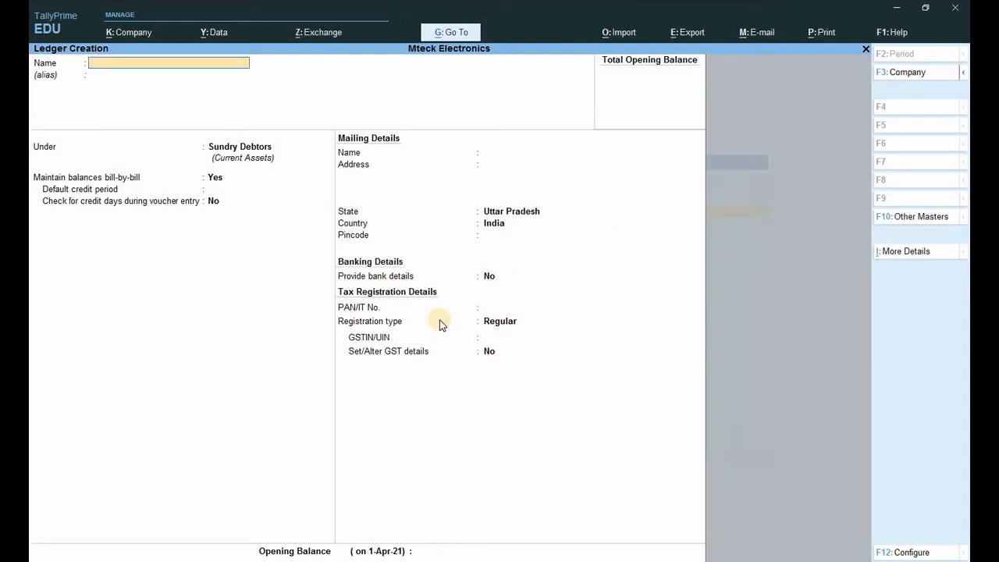
pyautogui.press('Escape')
pyautogui.press('Return')
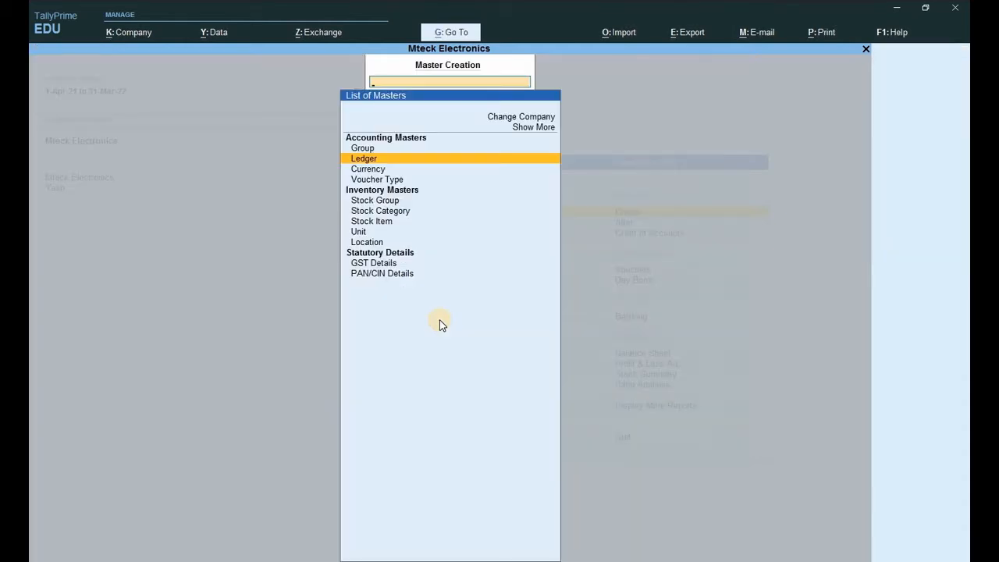
# - From the Gateway, open voucher entry and switch the voucher type to Sales with F8
pyautogui.press('Escape')
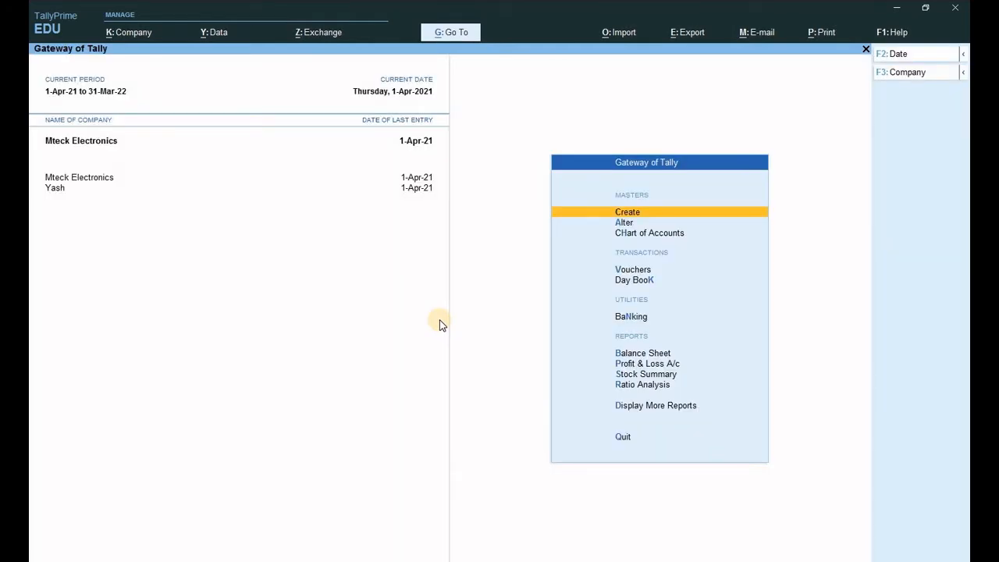
pyautogui.press('v')
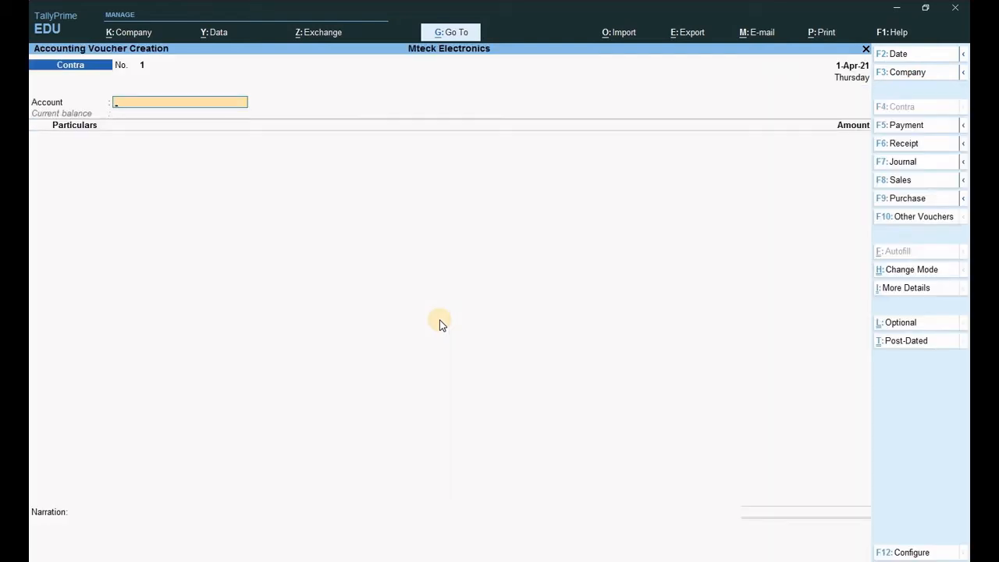
pyautogui.press('F8')
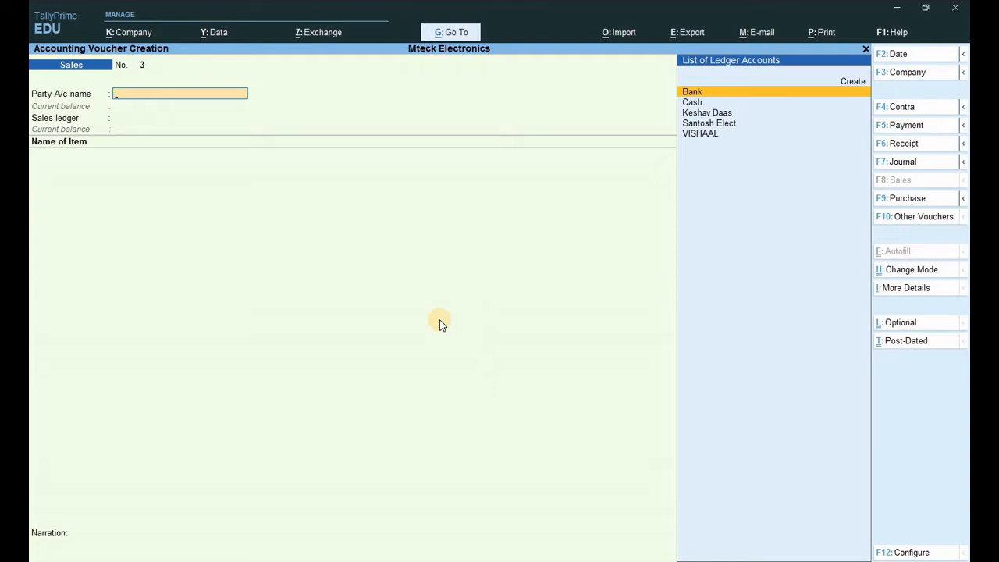
# - Select the new customer as party and Sales as ledger, then bill 1 pcs Airtel Dish at 2,800
pyautogui.write('V')
pyautogui.press('Return')
pyautogui.press('Return')
pyautogui.press('Return')
pyautogui.press('Return')
pyautogui.press('Return')
pyautogui.press('Return')
pyautogui.press('Return')
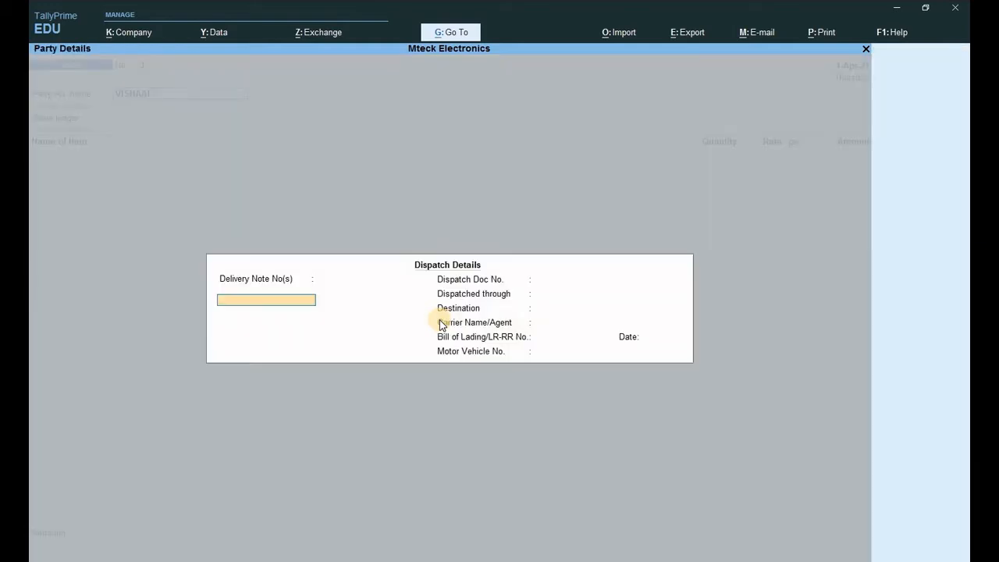
pyautogui.press('Return')
pyautogui.press('Return')
pyautogui.press('Return')
pyautogui.press('Return')
pyautogui.press('Return')
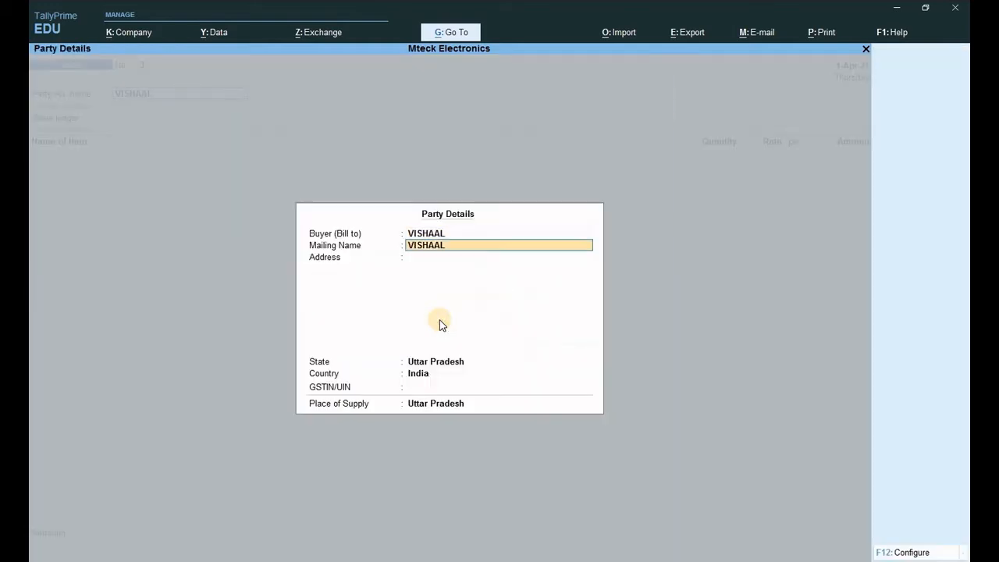
pyautogui.press('Return')
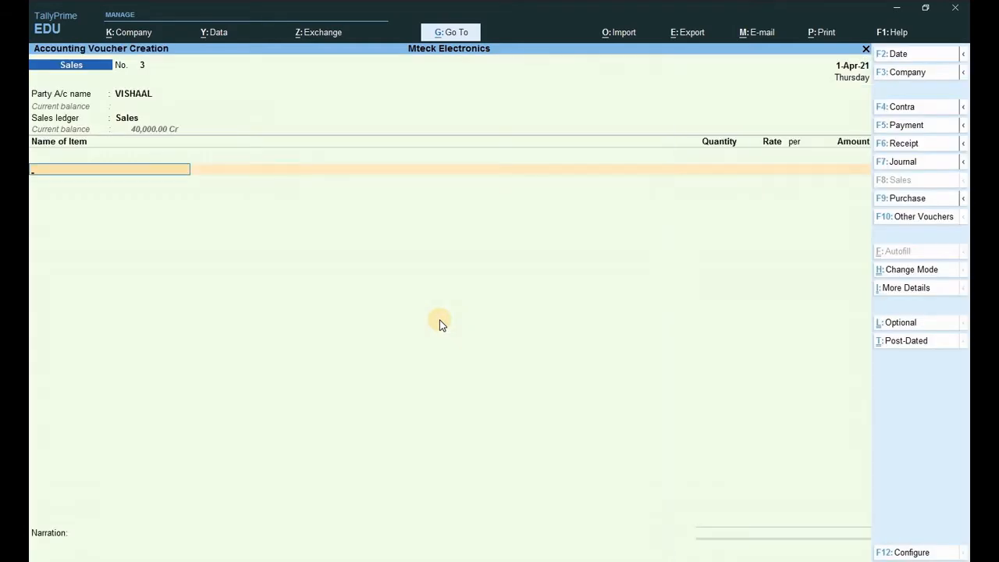
pyautogui.write('Ai')
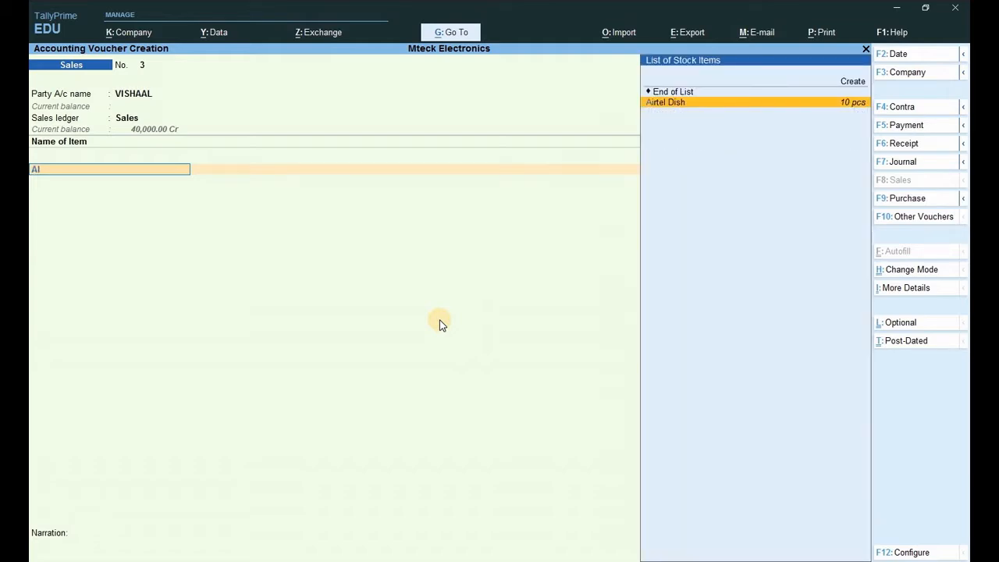
pyautogui.press('Return')
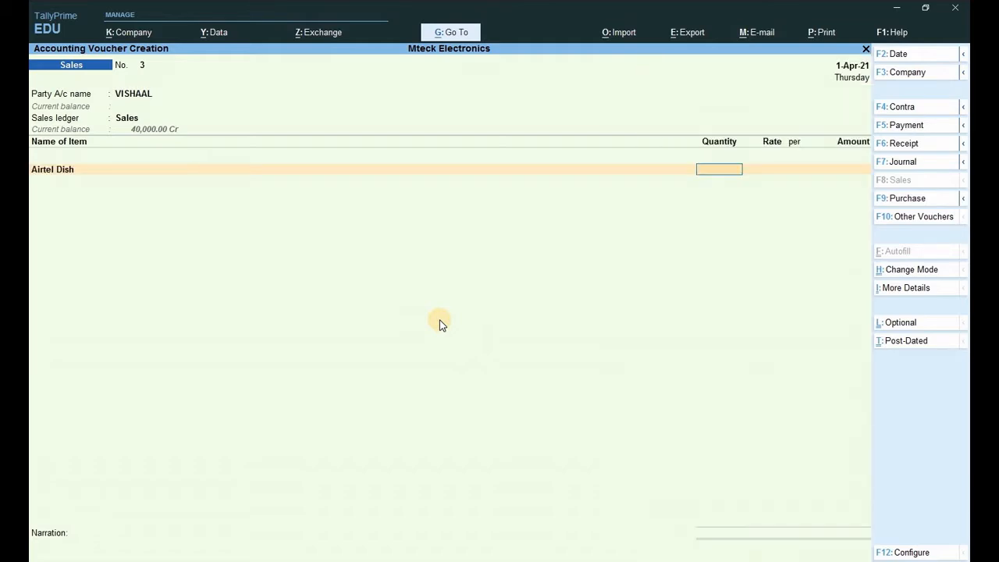
pyautogui.write('1')
pyautogui.press('Return')
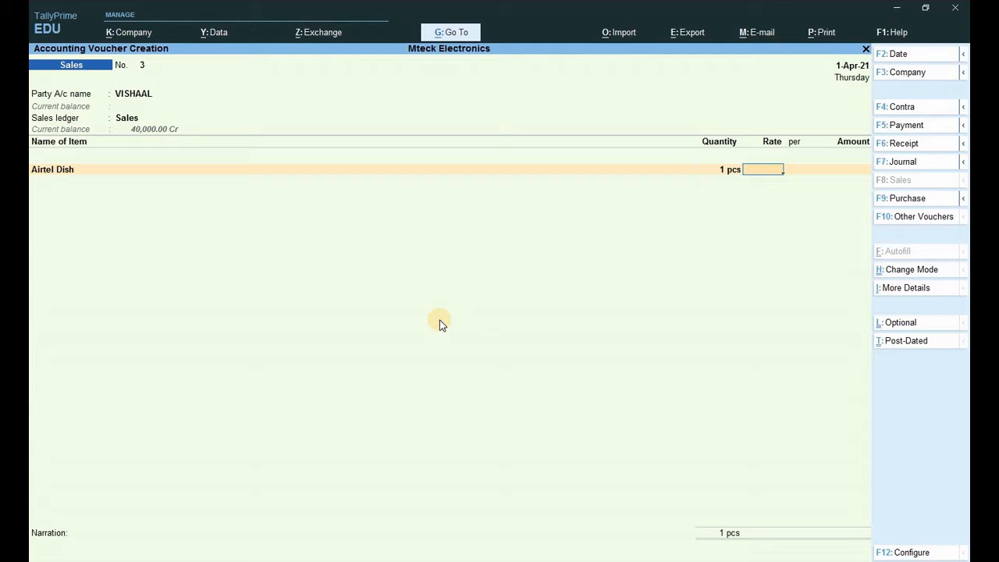
pyautogui.write('2,800')
pyautogui.press('Return')
pyautogui.press('Return')
pyautogui.press('Return')
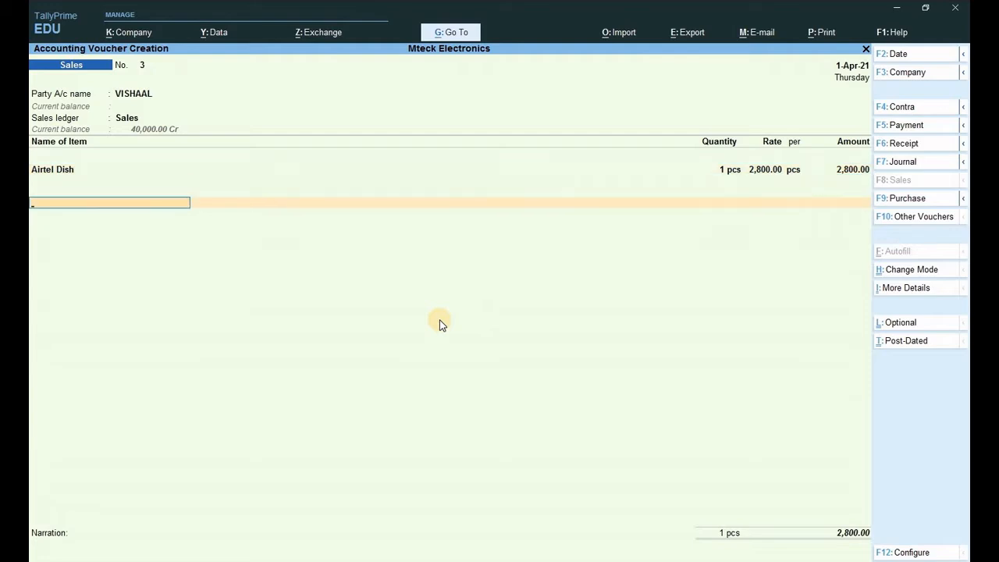
# - Add Cgst and Sgst lines of 252.00 each and record a new bill reference for 3,304.00
pyautogui.write('C')
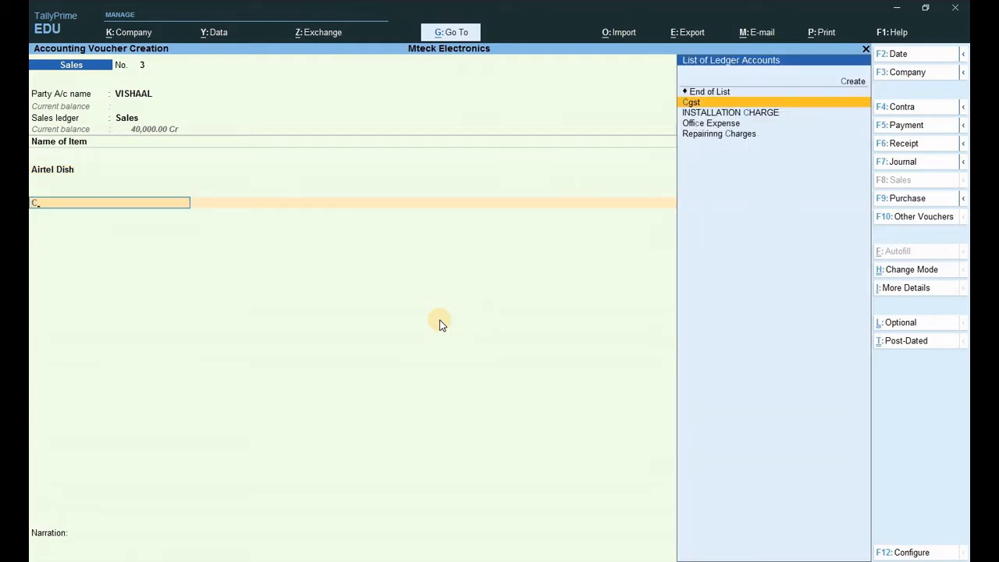
pyautogui.write('s')
pyautogui.press('Return')
pyautogui.press('Return')
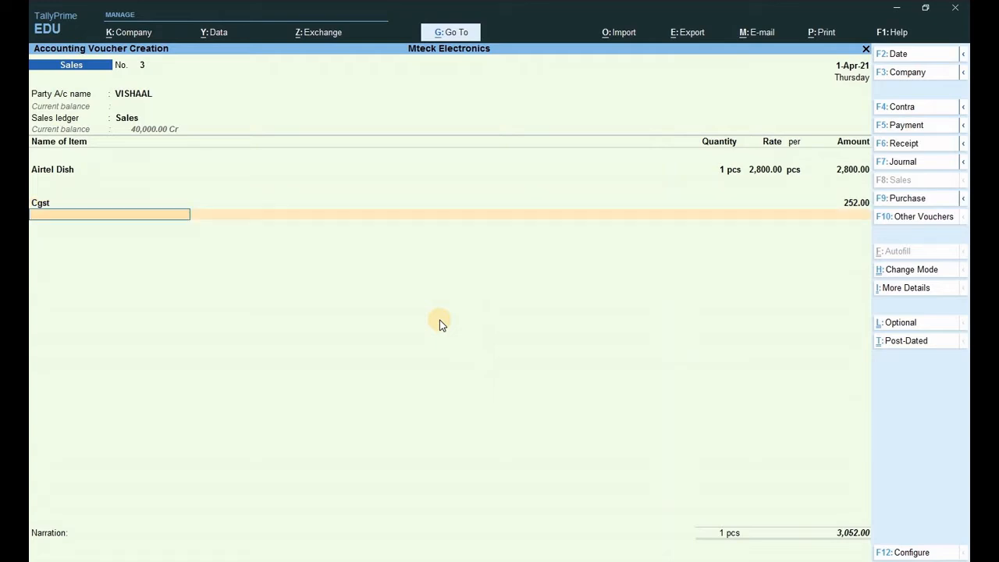
pyautogui.write('S')
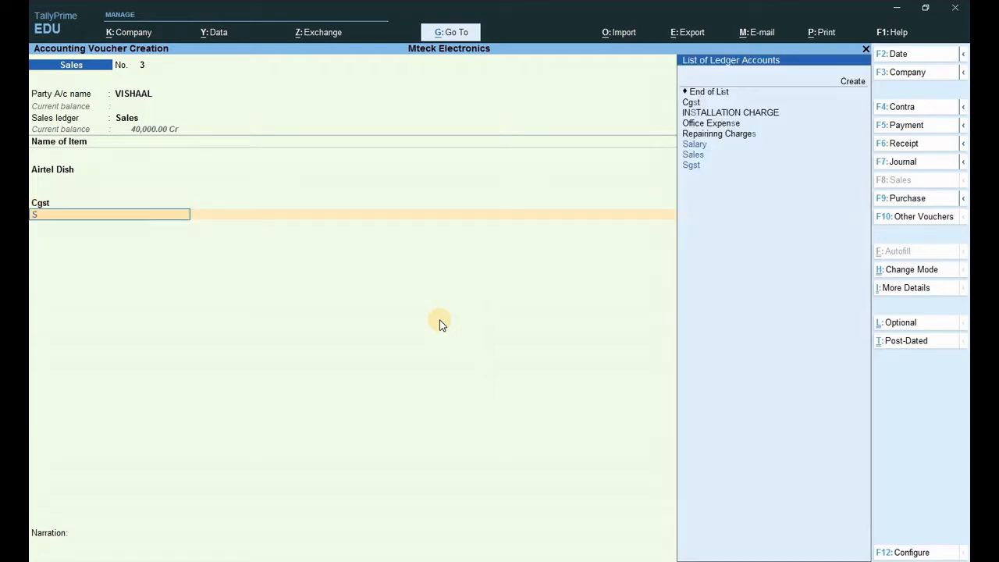
pyautogui.press('Down')
pyautogui.press('Down')
pyautogui.press('Return')
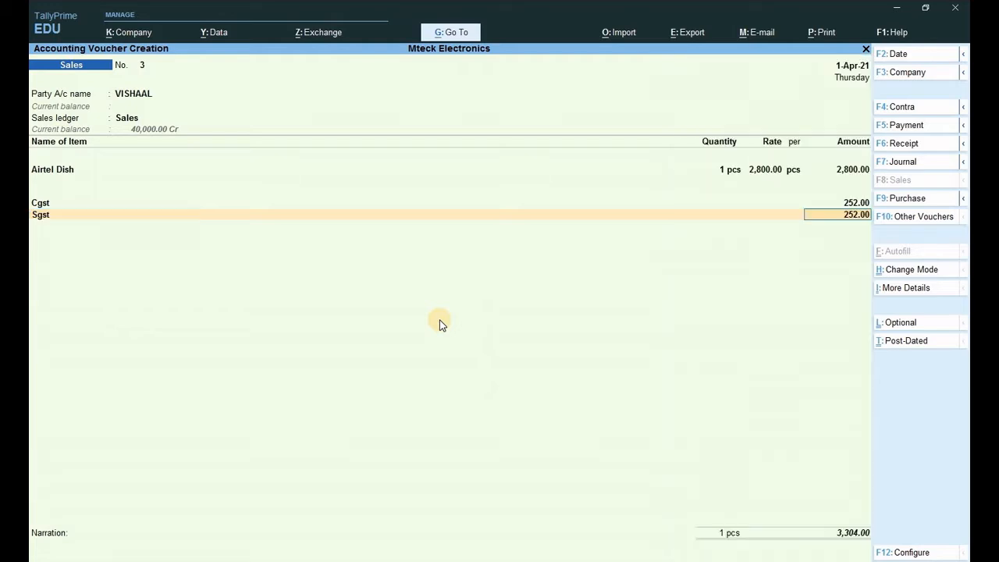
pyautogui.press('Return')
pyautogui.press('Return')
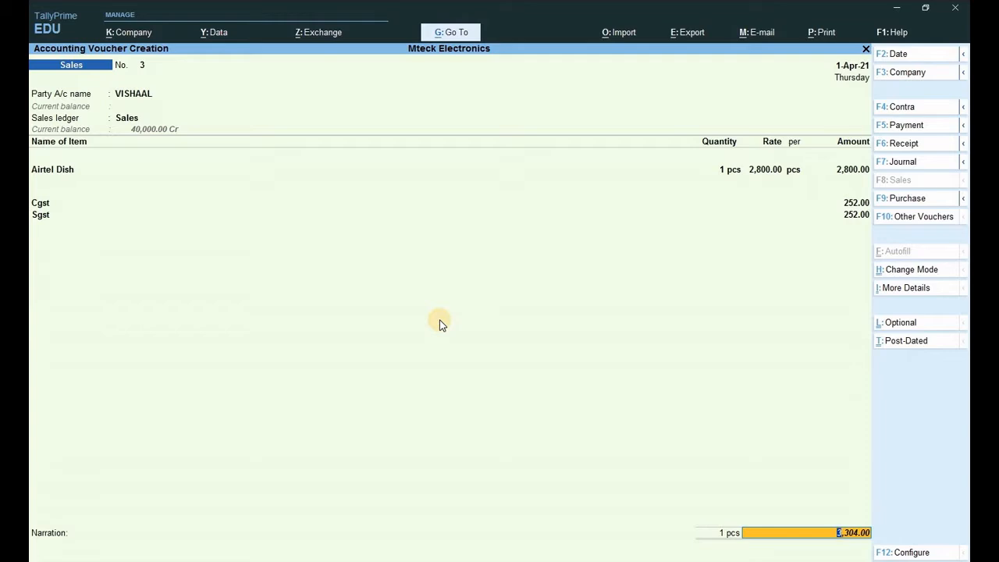
pyautogui.press('Return')
pyautogui.press('Return')
pyautogui.press('Return')
pyautogui.press('Return')
pyautogui.press('Return')
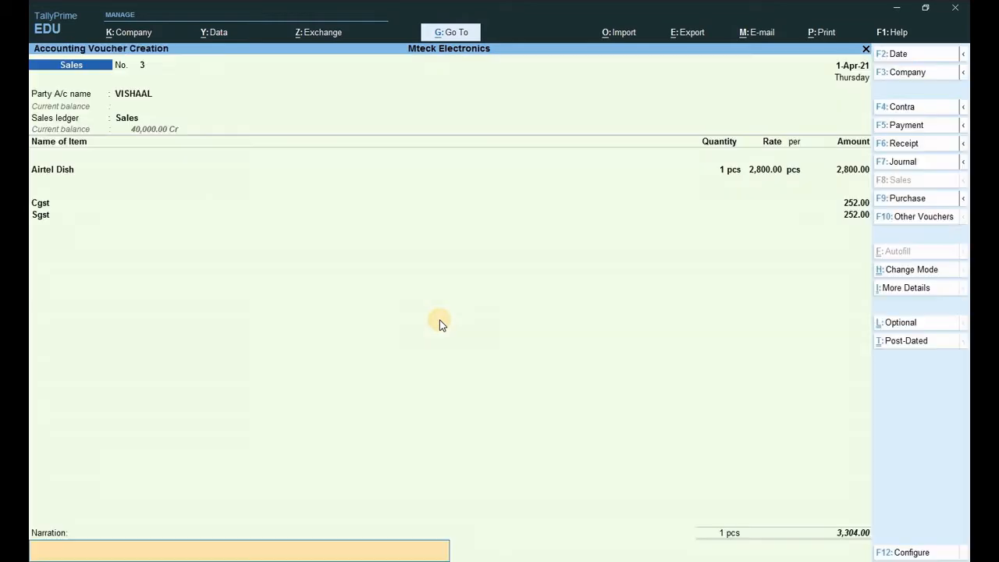
pyautogui.press('Return')
pyautogui.press('Return')
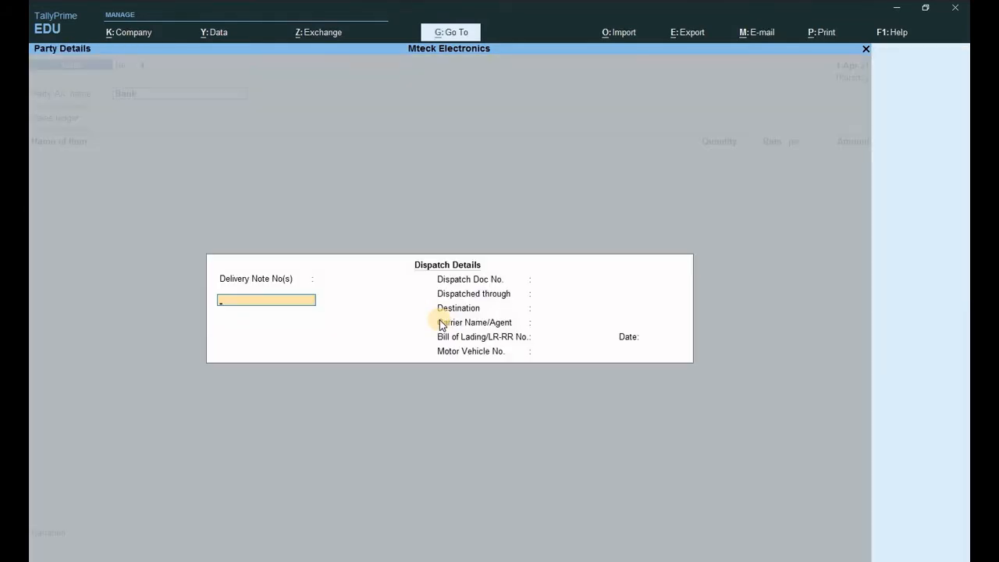
# - Quit the empty Sales voucher to the Gateway and open the Create masters list at Ledger
pyautogui.press('Escape')
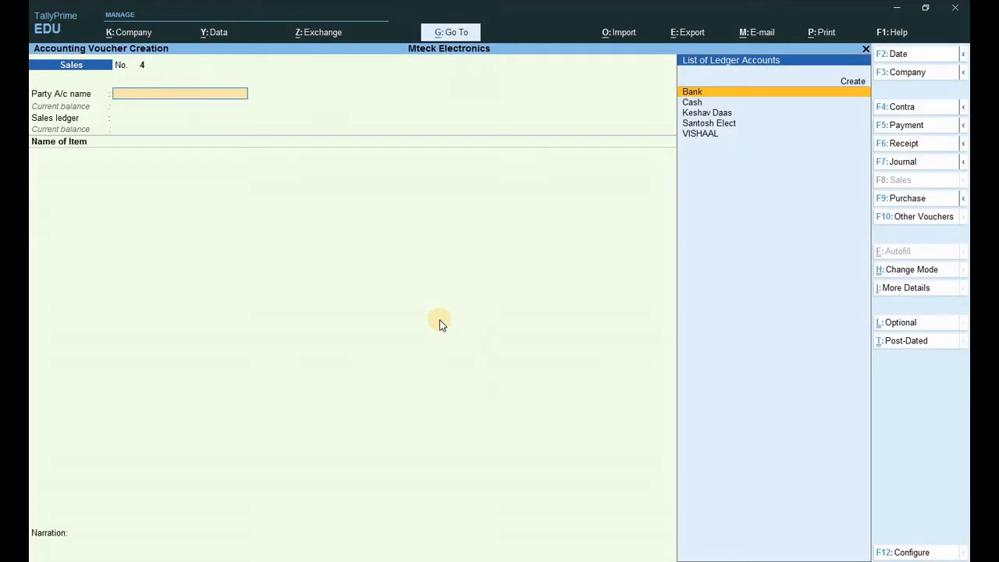
pyautogui.press('Escape')
pyautogui.press('Return')
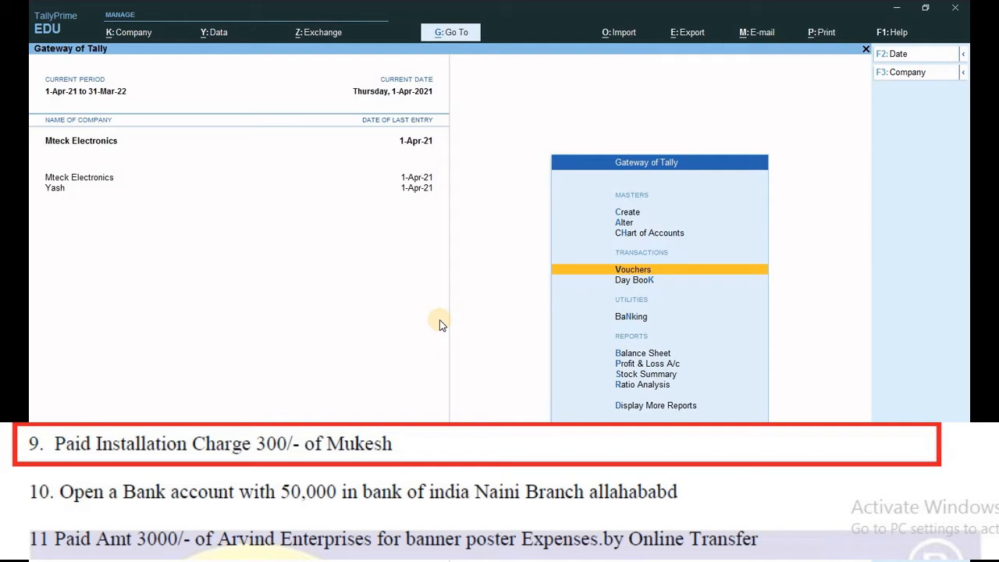
pyautogui.press('Up')
pyautogui.press('Up')
pyautogui.press('Up')
pyautogui.press('Return')
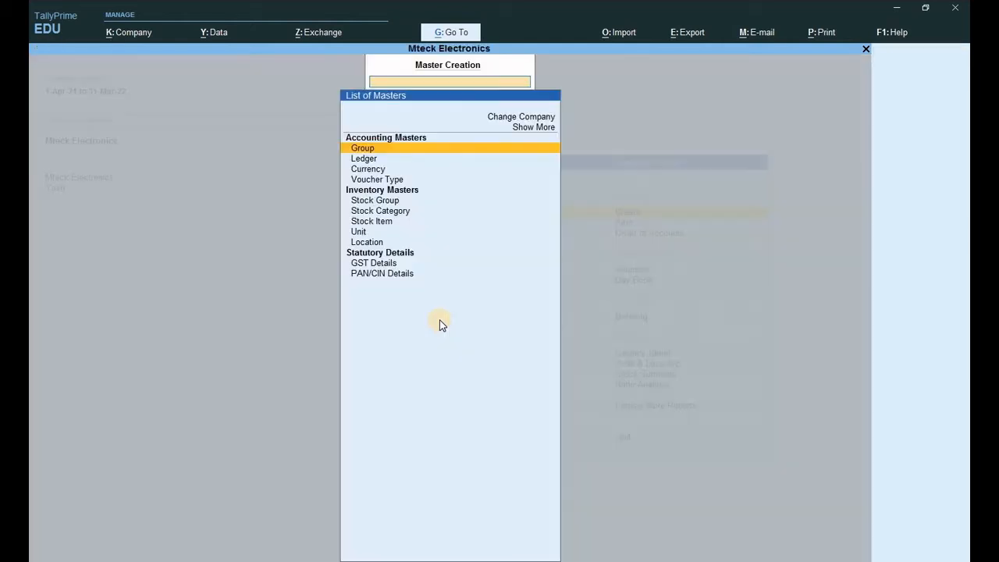
pyautogui.press('Down')
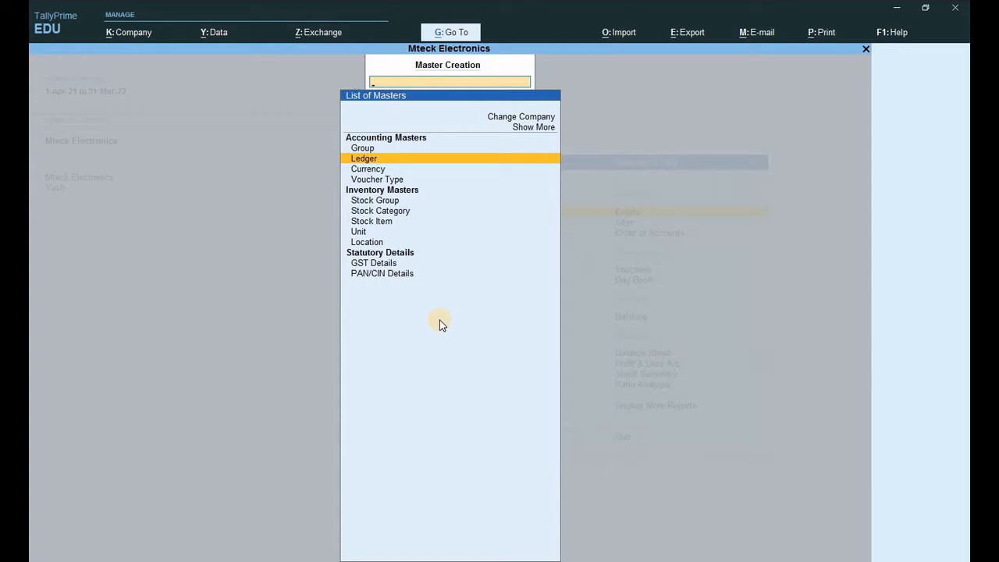
# - Create the INSTALLATION CHARGE ledger under Indirect Expenses, accepting the GST defaults, and close the form
pyautogui.press('Return')
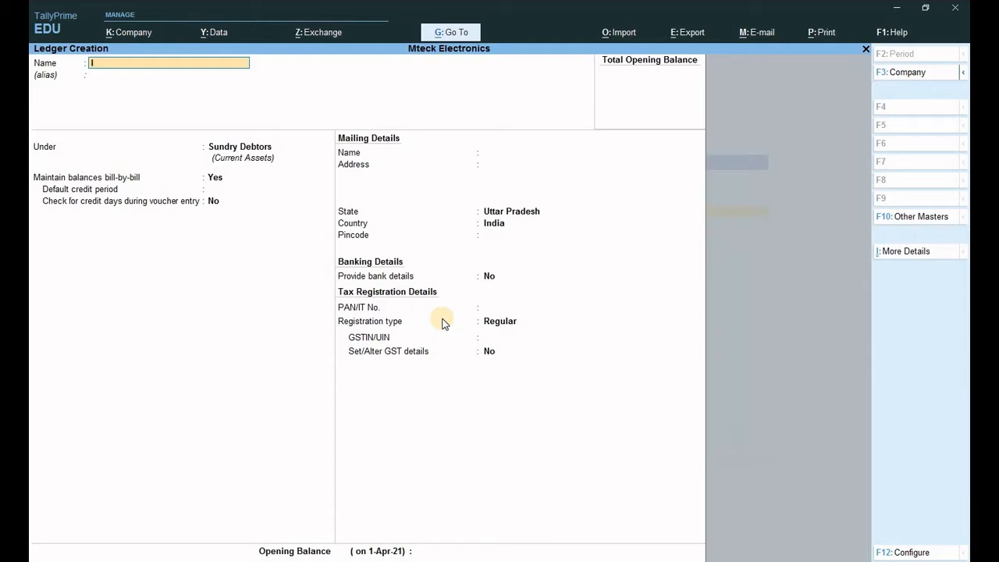
pyautogui.write('INSTALLATION CHARF')
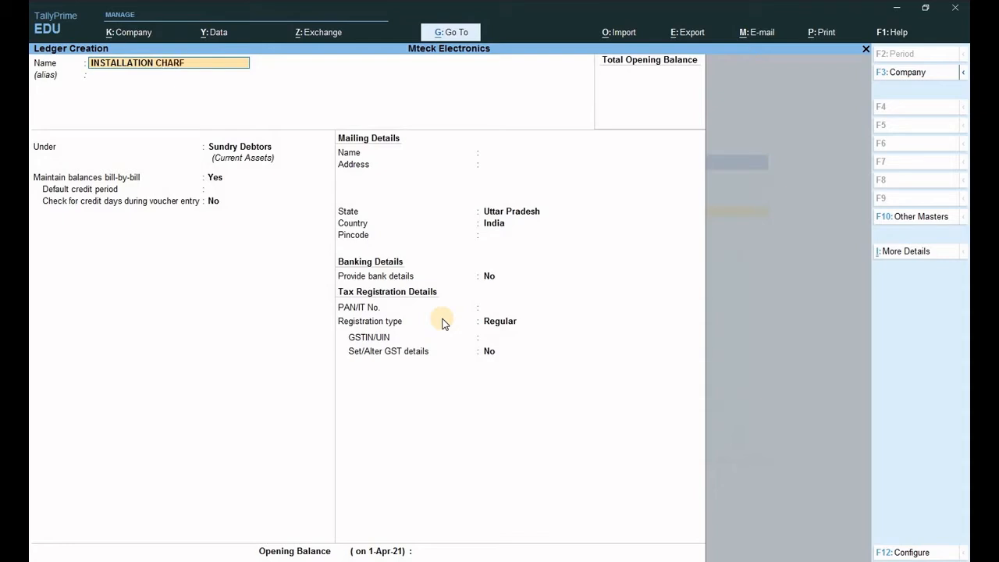
pyautogui.write('GE')
pyautogui.press('Return')
pyautogui.press('Return')
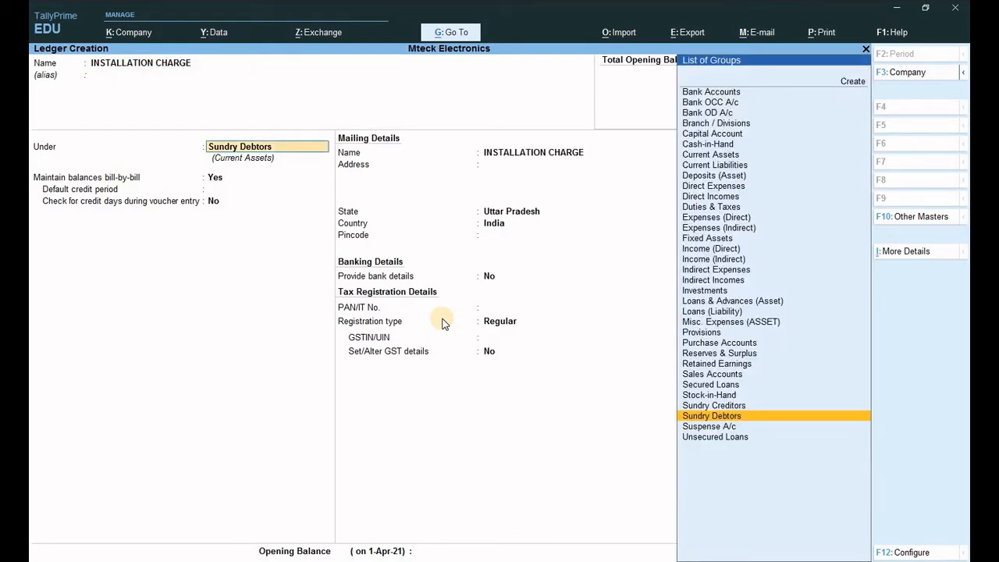
pyautogui.write('i')
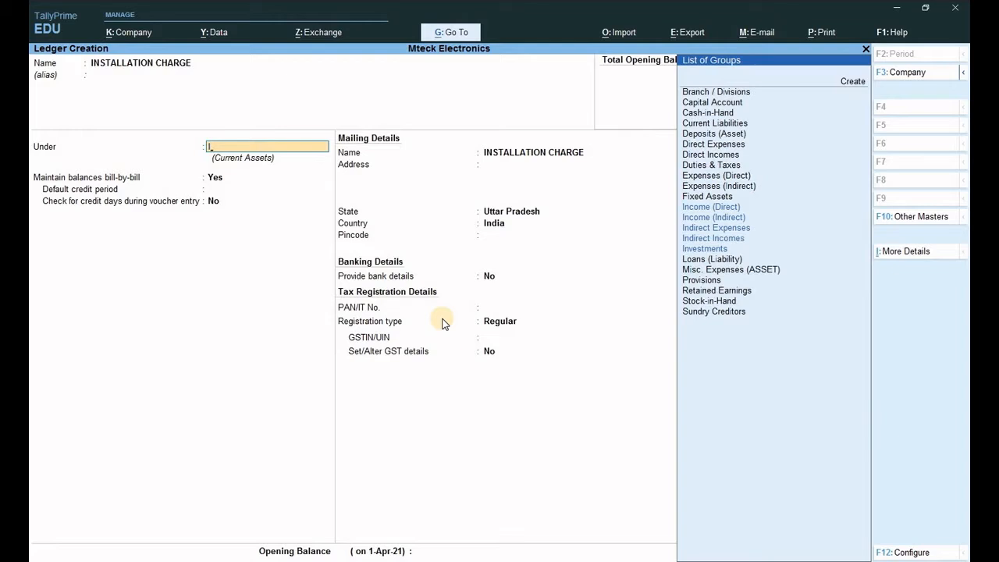
pyautogui.press('Down')
pyautogui.press('Down')
pyautogui.press('Return')
pyautogui.press('Return')
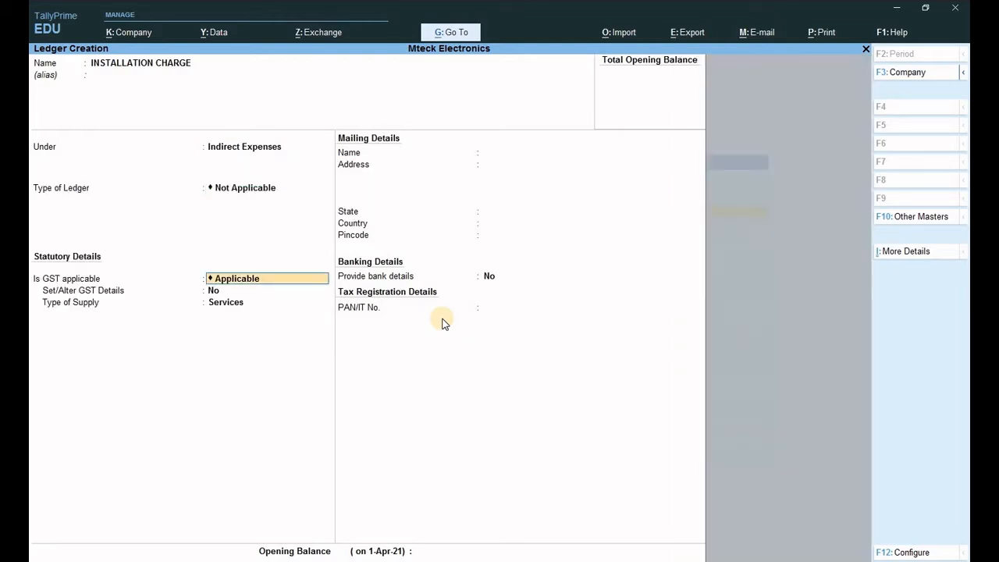
pyautogui.press('Return')
pyautogui.press('Return')
pyautogui.press('Return')
pyautogui.press('Return')
pyautogui.press('Return')
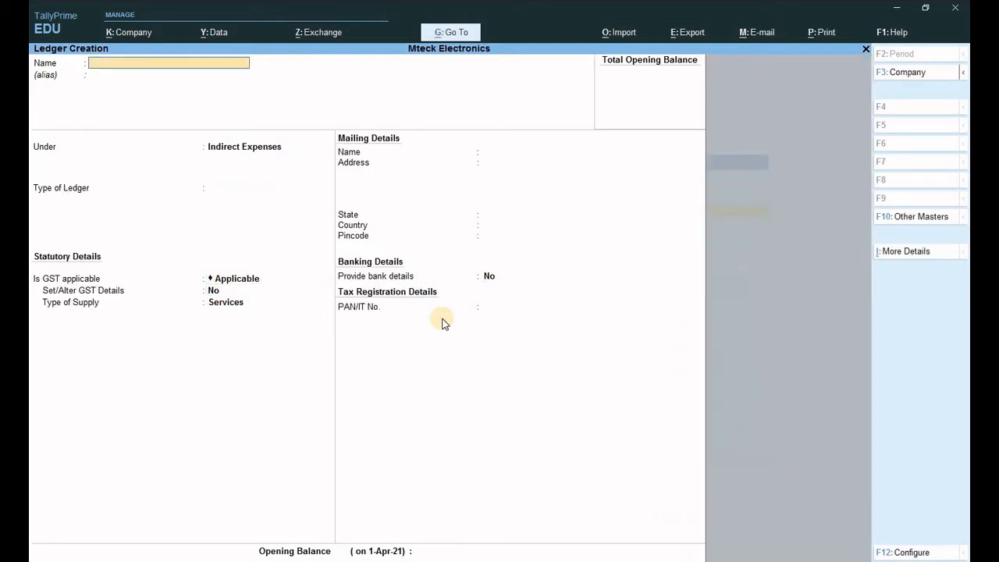
pyautogui.press('Escape')
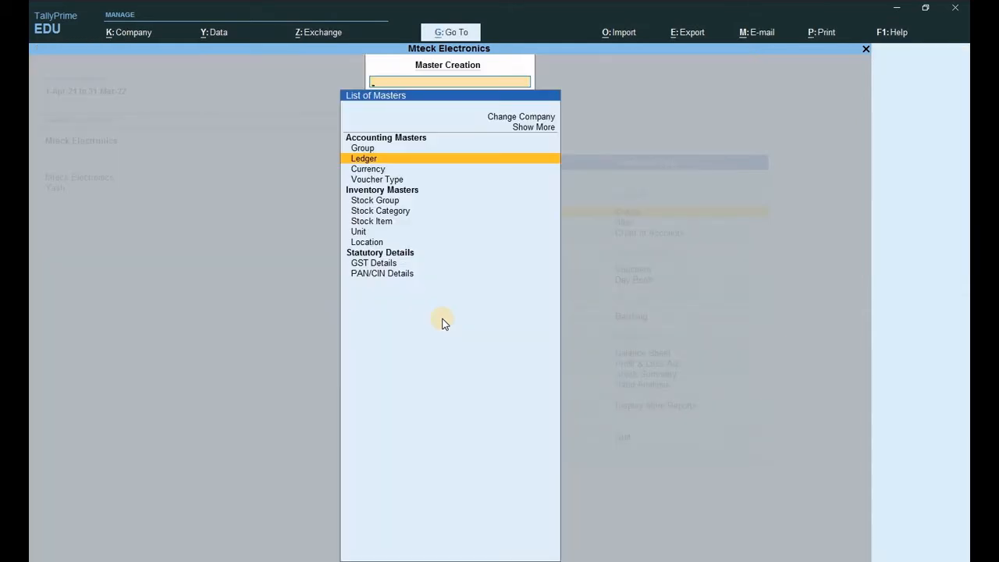
# - Enter a payment voucher of 300 from Cash to INSTALLATION CHARGE
pyautogui.press('Escape')
pyautogui.press('v')
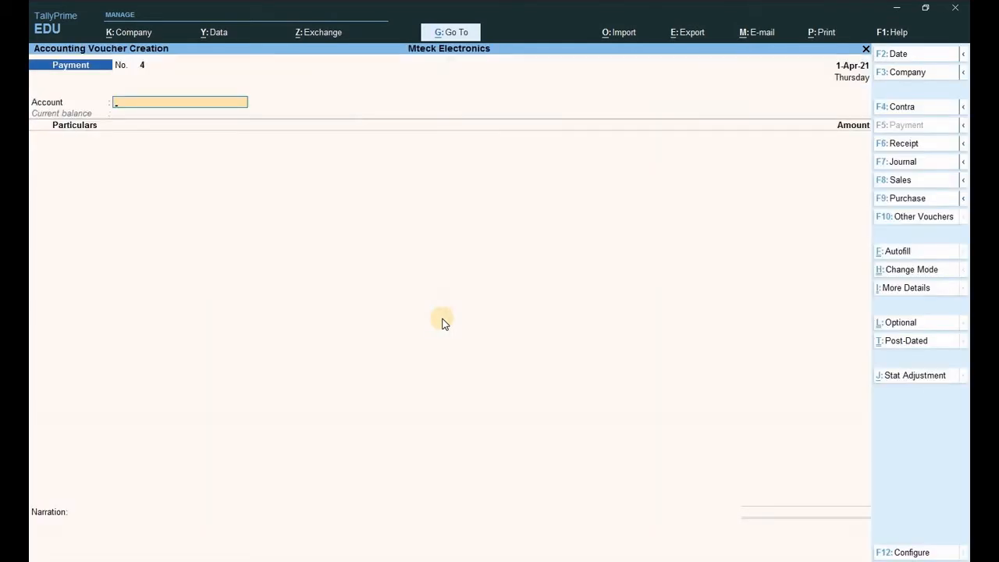
pyautogui.write('C')
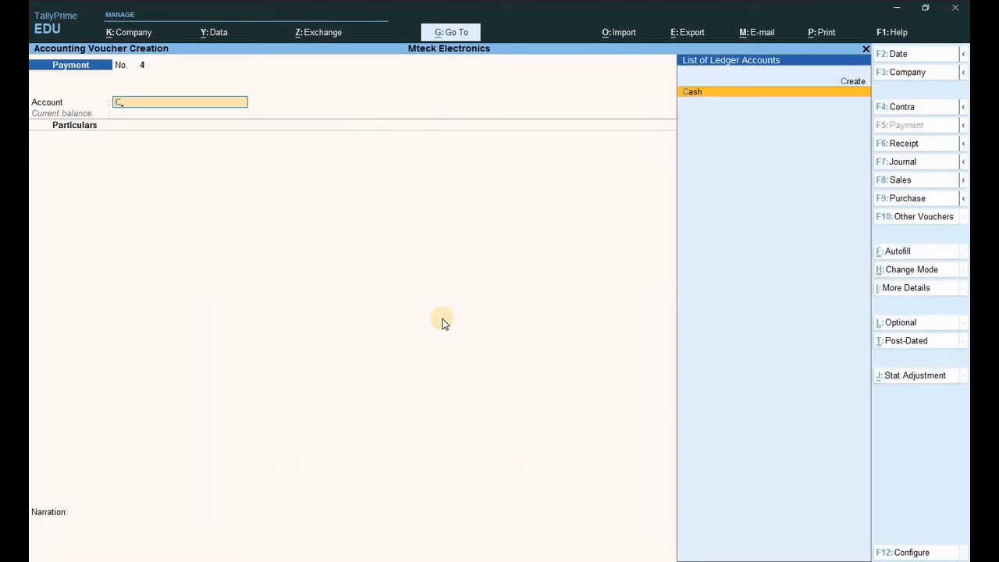
pyautogui.press('Return')
pyautogui.write('IN')
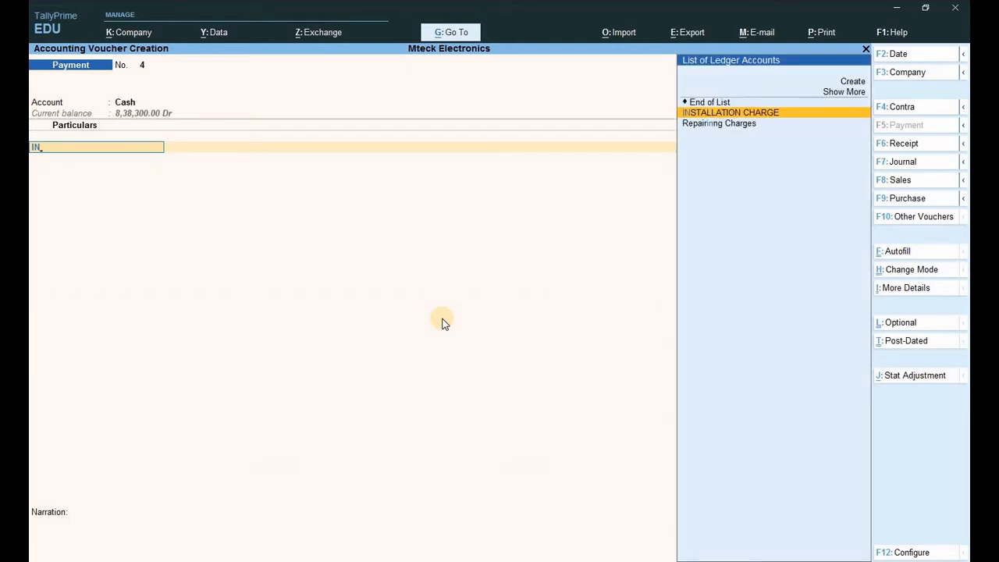
pyautogui.press('Return')
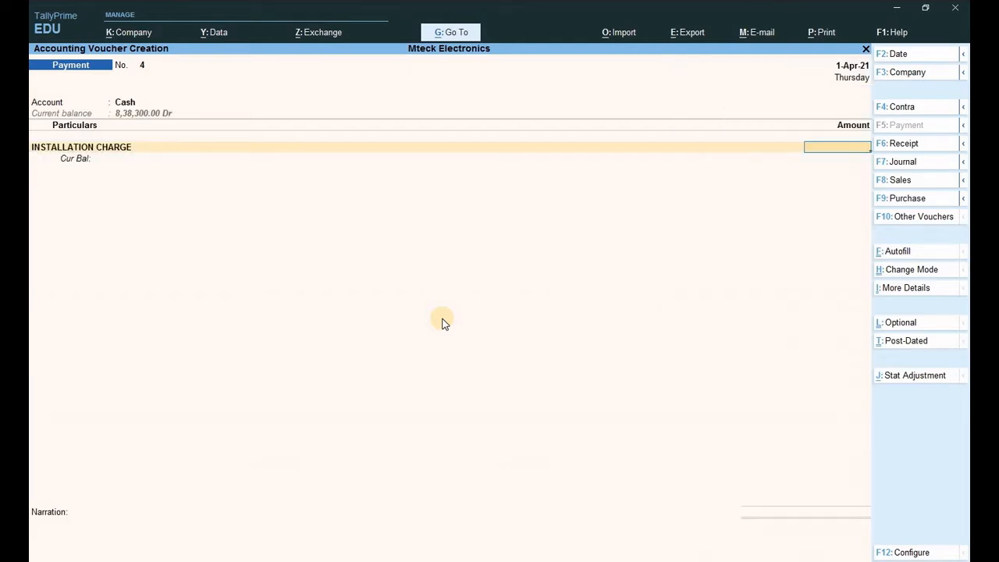
pyautogui.write('300')
pyautogui.press('Return')
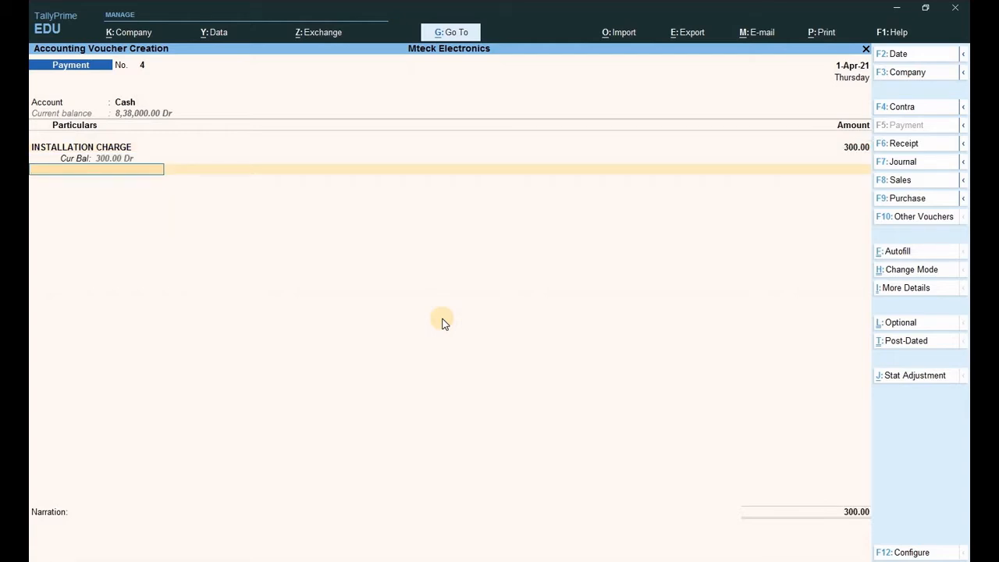
pyautogui.press('Escape')
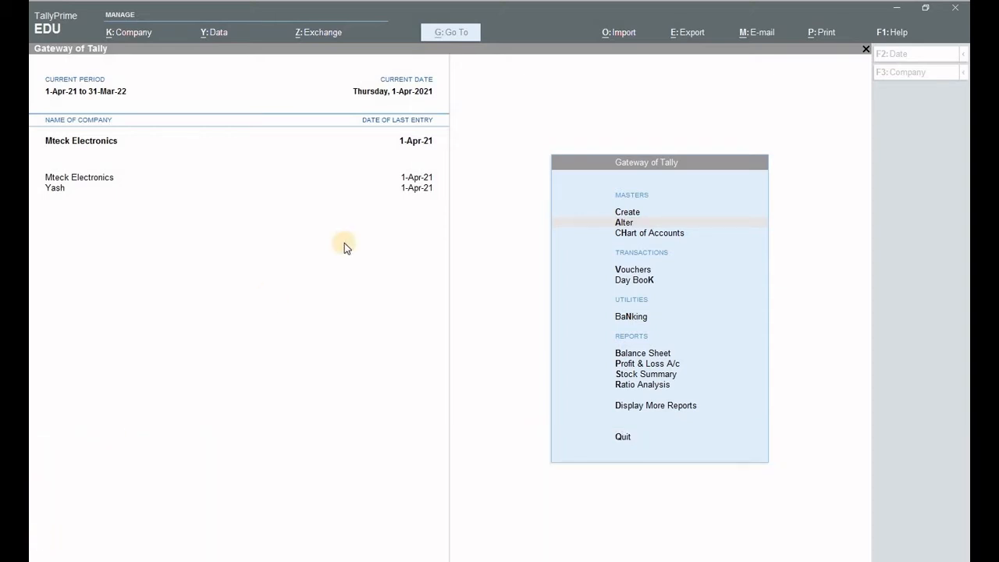
# - Return to Tally and open the Create masters list, moving down to Ledger
pyautogui.click(526, 306)
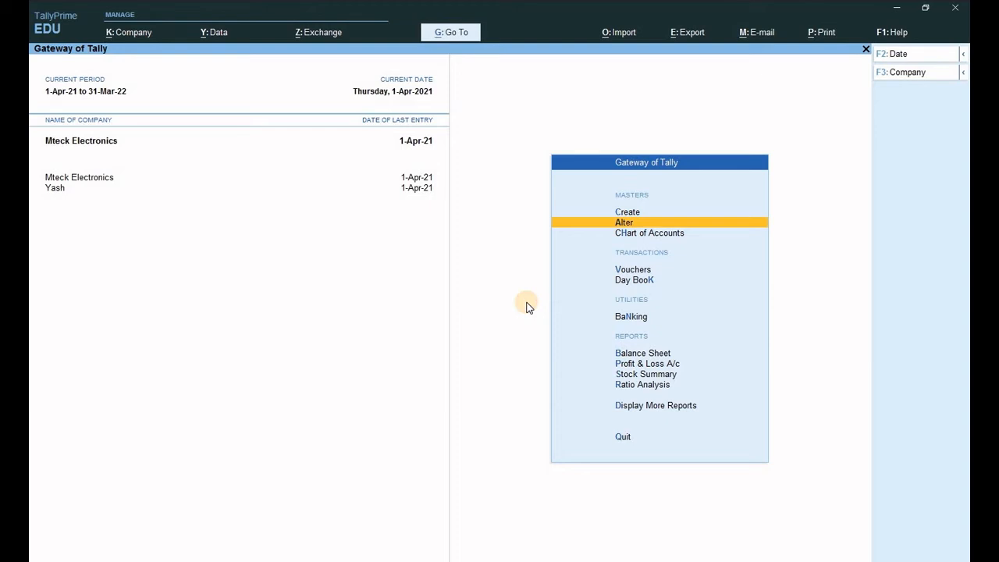
pyautogui.press('Up')
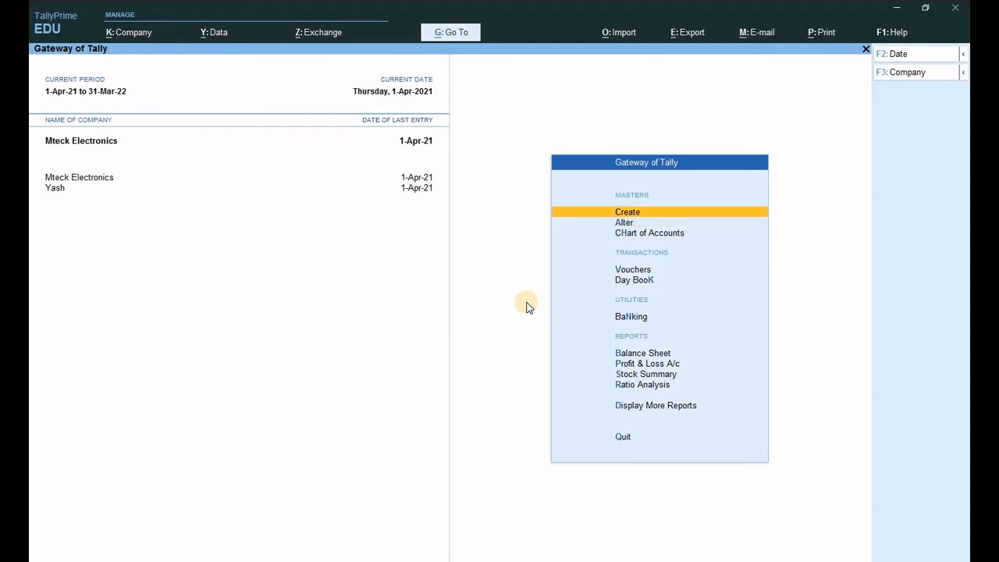
pyautogui.press('Return')
pyautogui.press('Down')
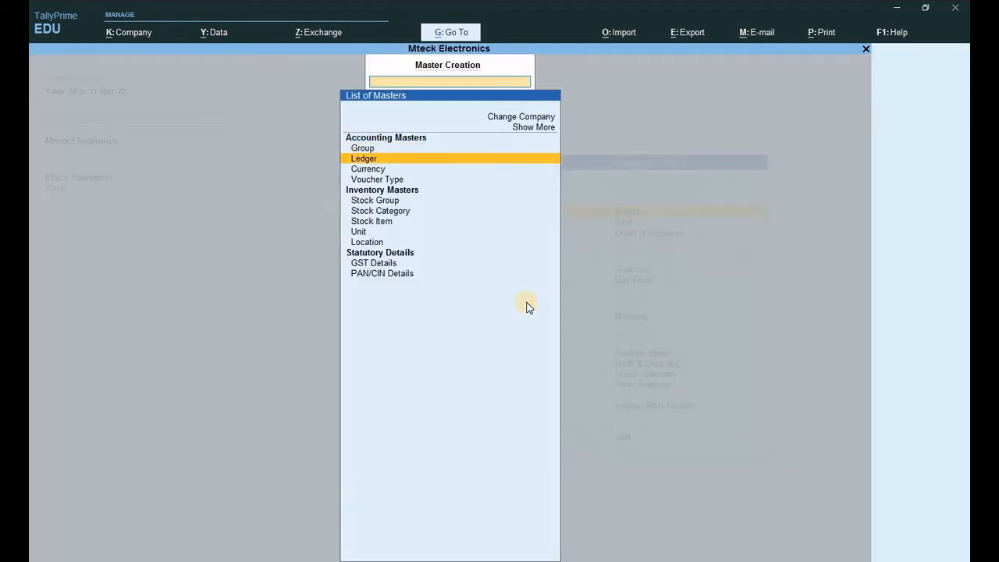
# - Create a Bank of India ledger under Bank Accounts and save it
pyautogui.press('Return')
pyautogui.write('Bank o')
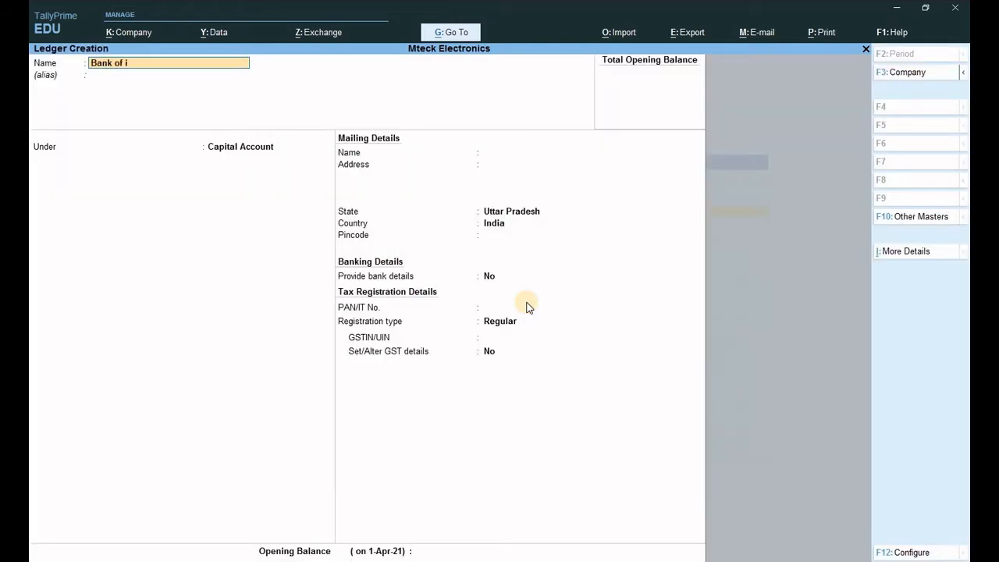
pyautogui.write('f India')
pyautogui.press('Return')
pyautogui.write('Ba')
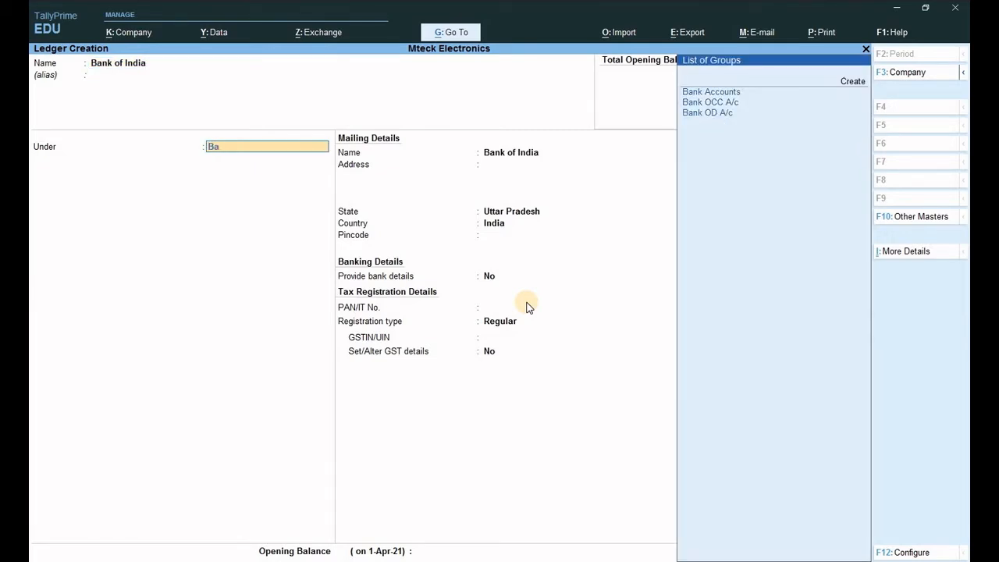
pyautogui.press('Down')
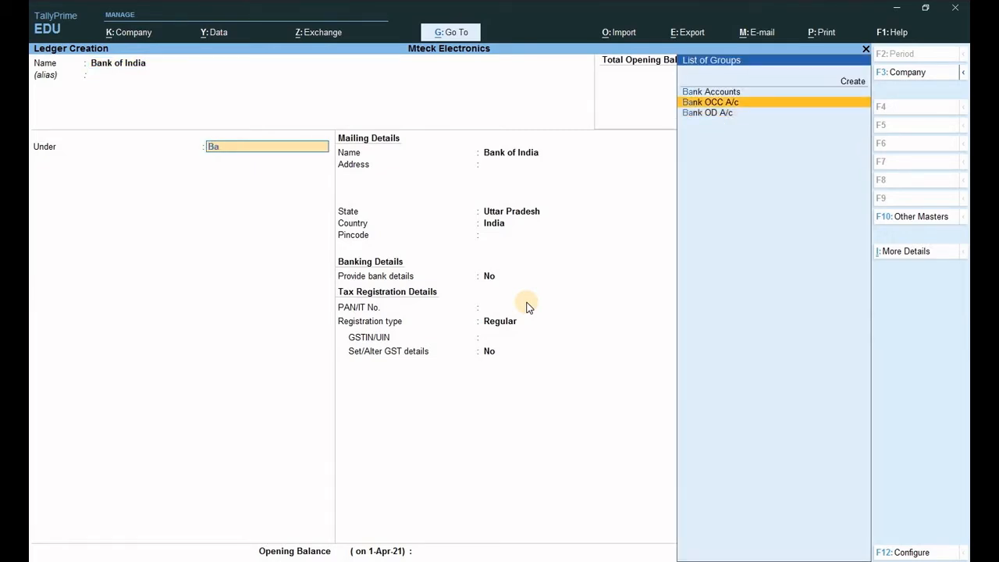
pyautogui.press('Up')
pyautogui.press('Return')
pyautogui.press('Return')
pyautogui.press('Return')
pyautogui.press('Return')
pyautogui.press('Return')
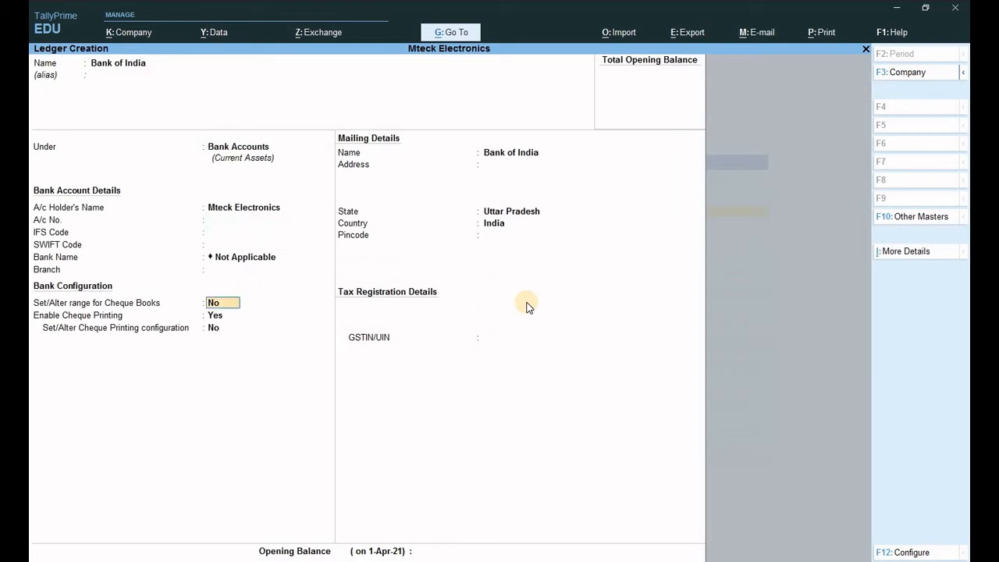
pyautogui.press('Return')
pyautogui.press('Return')
pyautogui.press('Return')
pyautogui.press('Return')
pyautogui.press('Return')
pyautogui.press('Return')
pyautogui.press('Return')
pyautogui.press('Return')
pyautogui.press('Return')
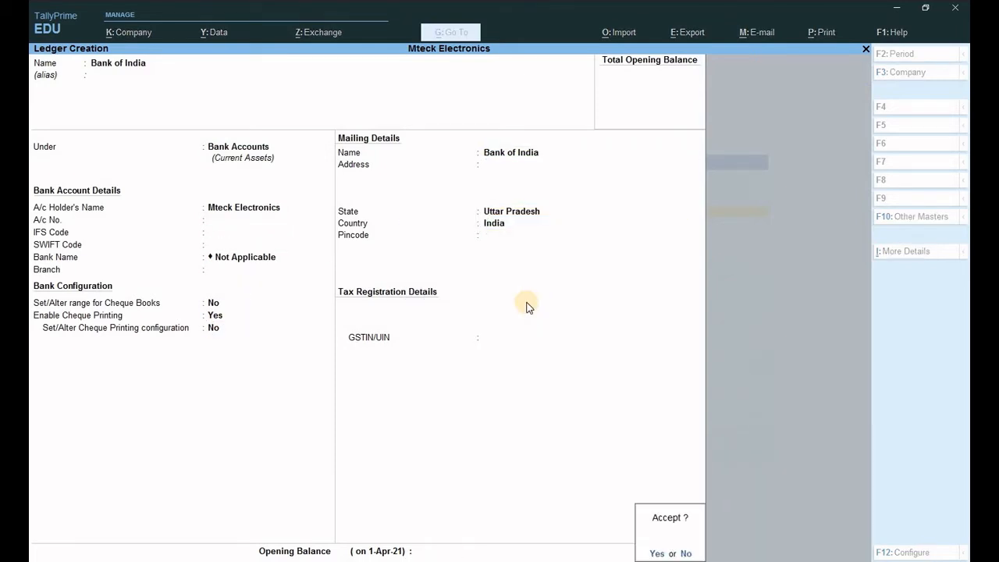
pyautogui.press('Return')
# - Go back to the Gateway and start a new Contra voucher
pyautogui.press('Escape')
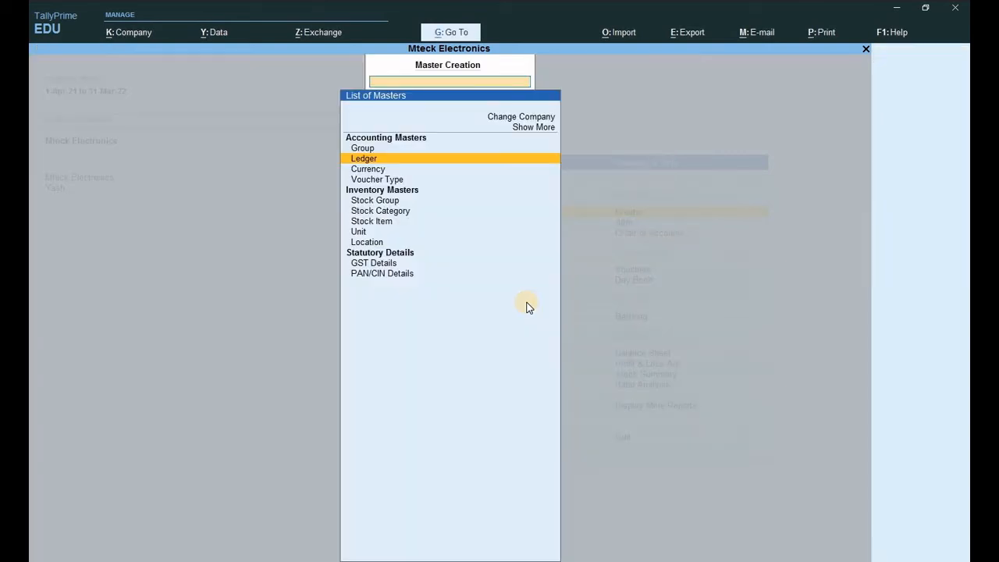
pyautogui.press('Escape')
pyautogui.press('v')
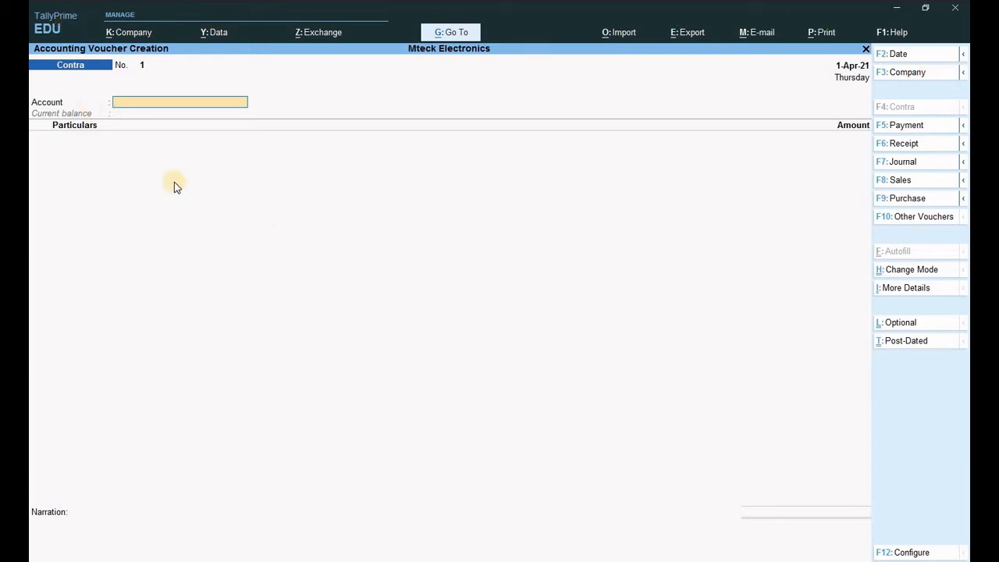
# - Set Bank of India as the account and enter Cash for 50,000
pyautogui.write('Ba')
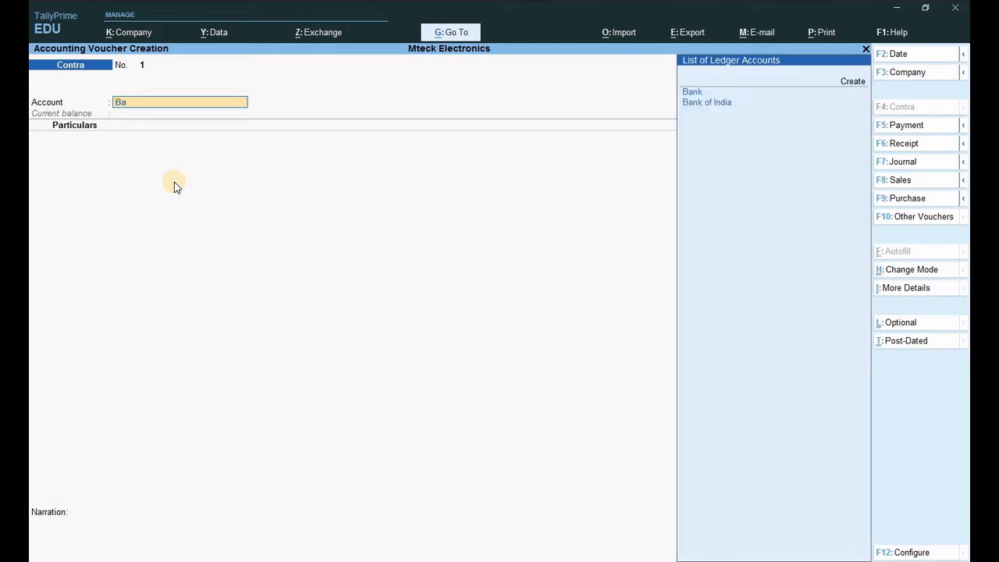
pyautogui.press('Down')
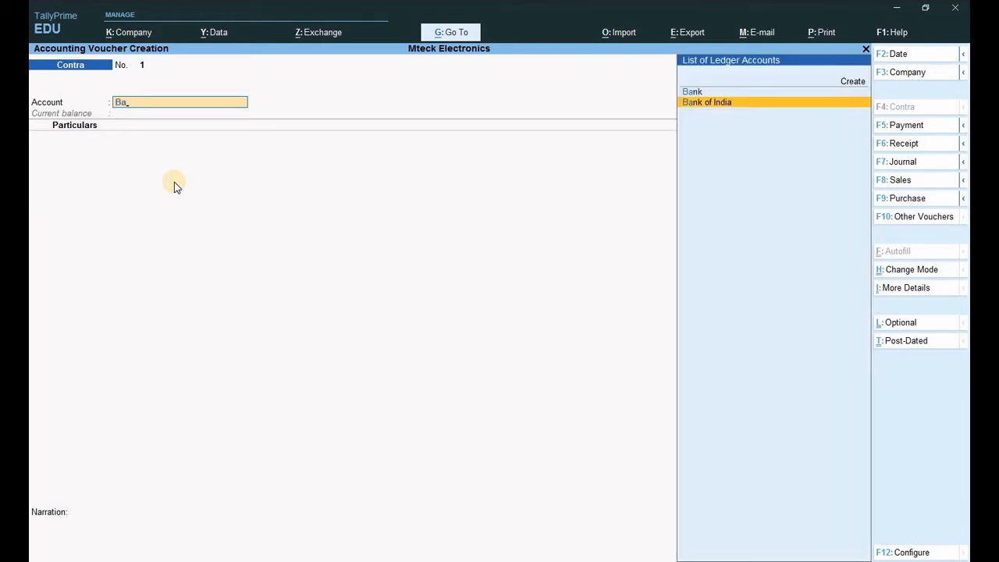
pyautogui.press('Return')
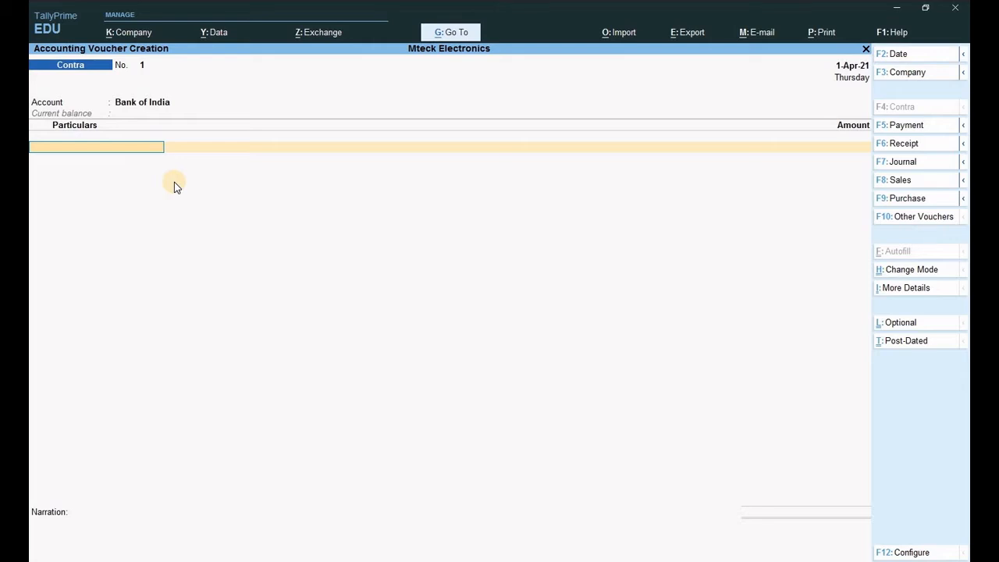
pyautogui.write('Cas')
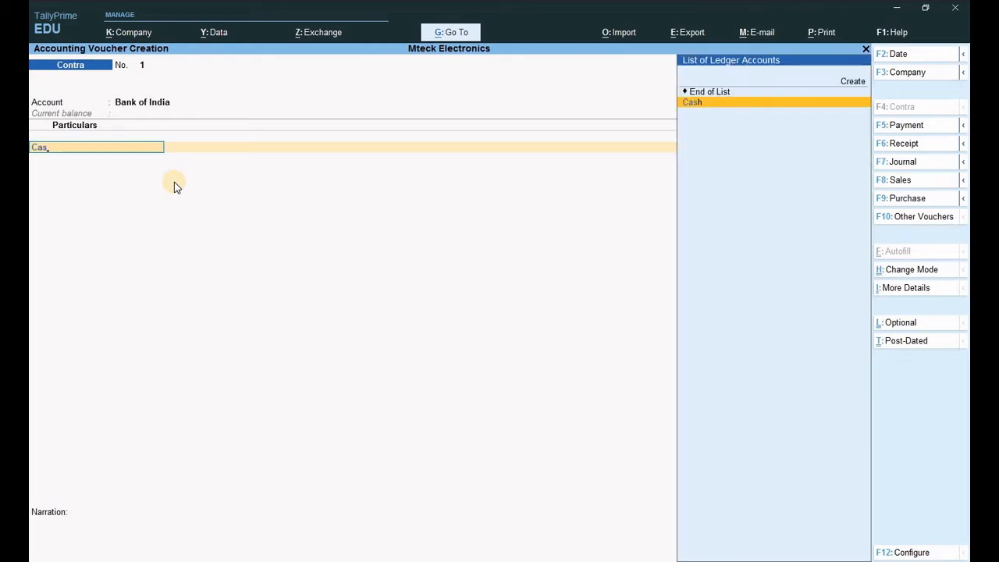
pyautogui.press('Return')
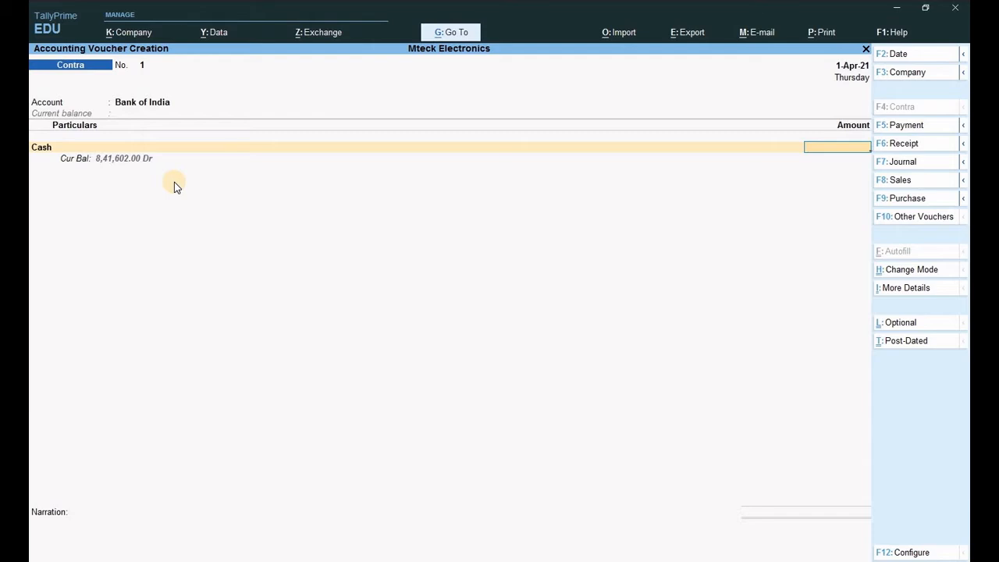
pyautogui.write('50000')
pyautogui.press('Return')
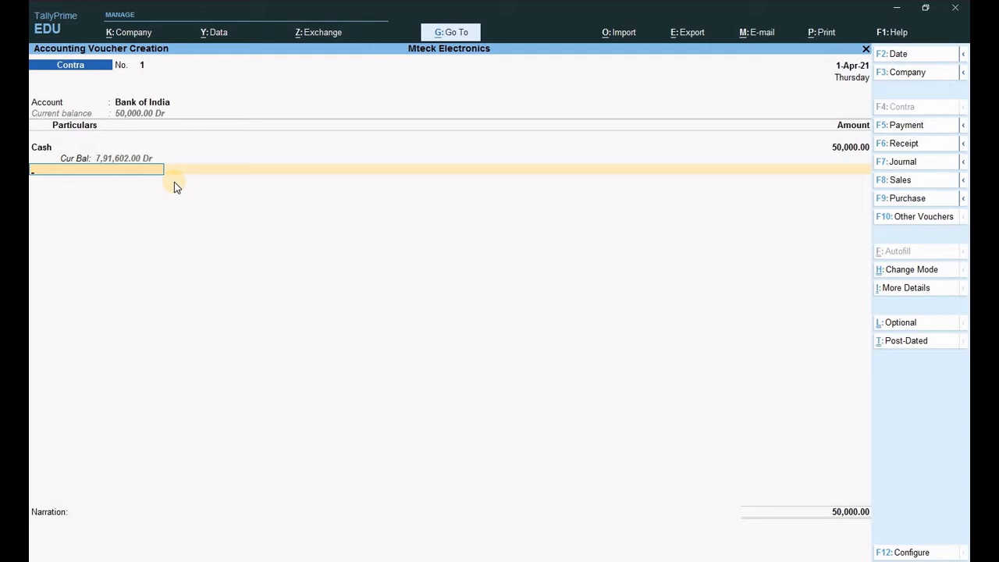
# - Accept the bank allocation leaving cash denominations empty, and finish the contra voucher
pyautogui.press('Return')
pyautogui.press('Return')
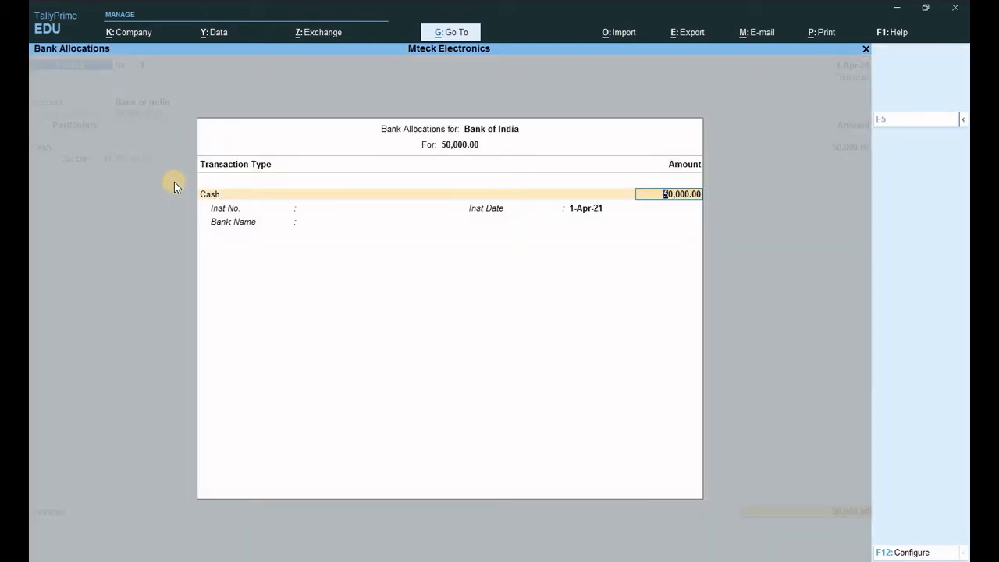
pyautogui.press('Return')
pyautogui.press('Return')
pyautogui.press('Return')
pyautogui.press('Return')
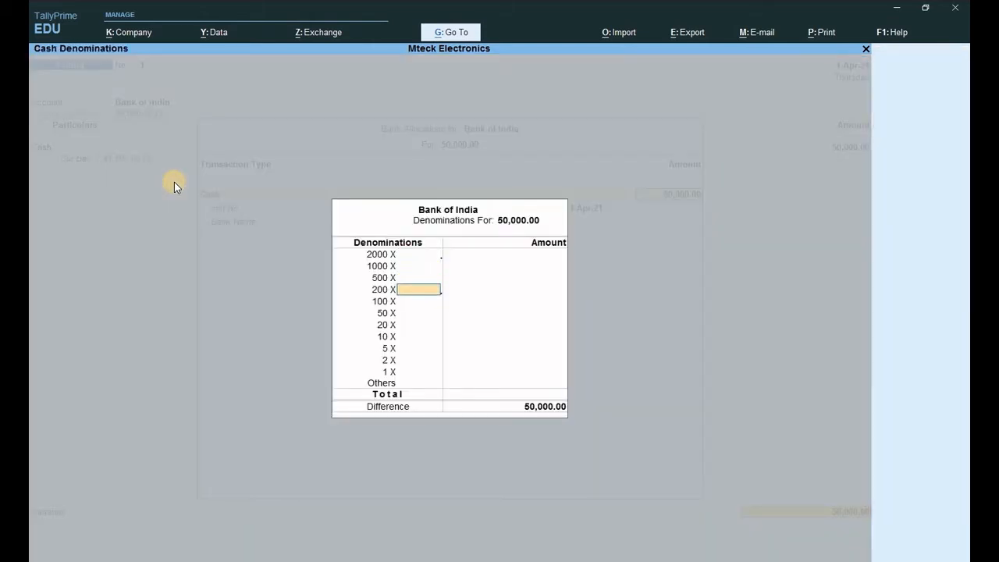
pyautogui.press('Return')
pyautogui.press('Return')
pyautogui.press('Return')
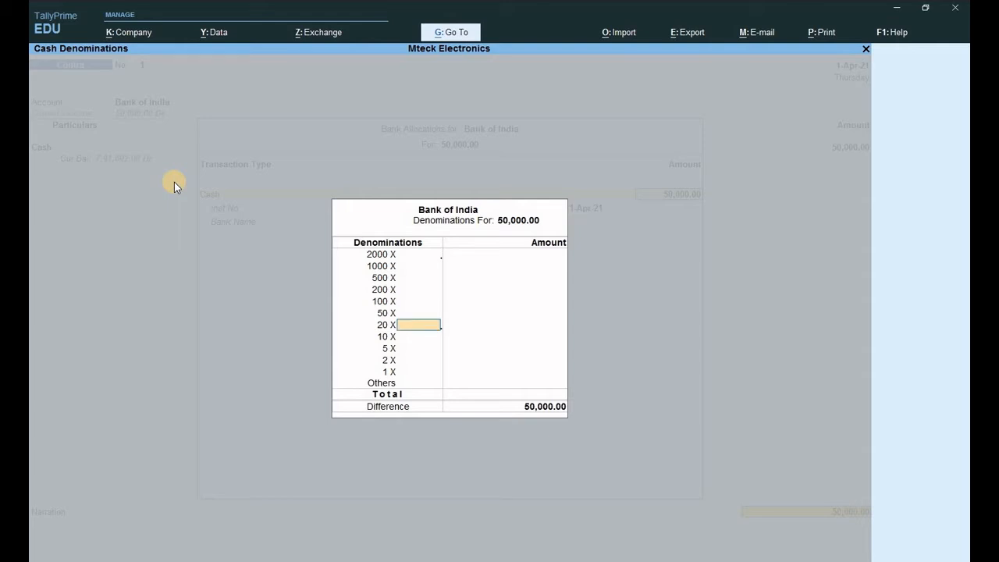
pyautogui.press('Return')
pyautogui.press('Return')
pyautogui.press('Return')
pyautogui.press('Return')
pyautogui.press('Return')
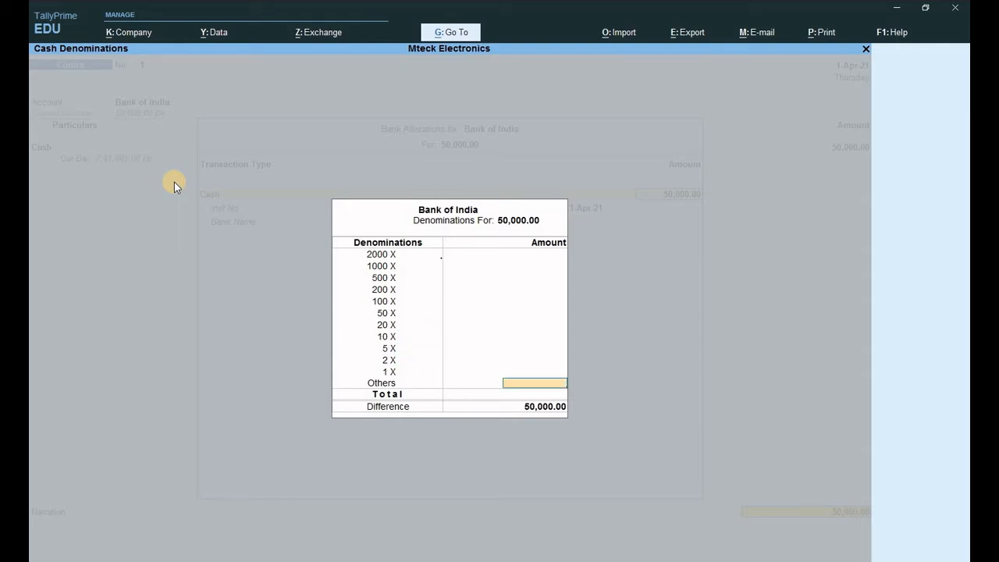
pyautogui.press('Return')
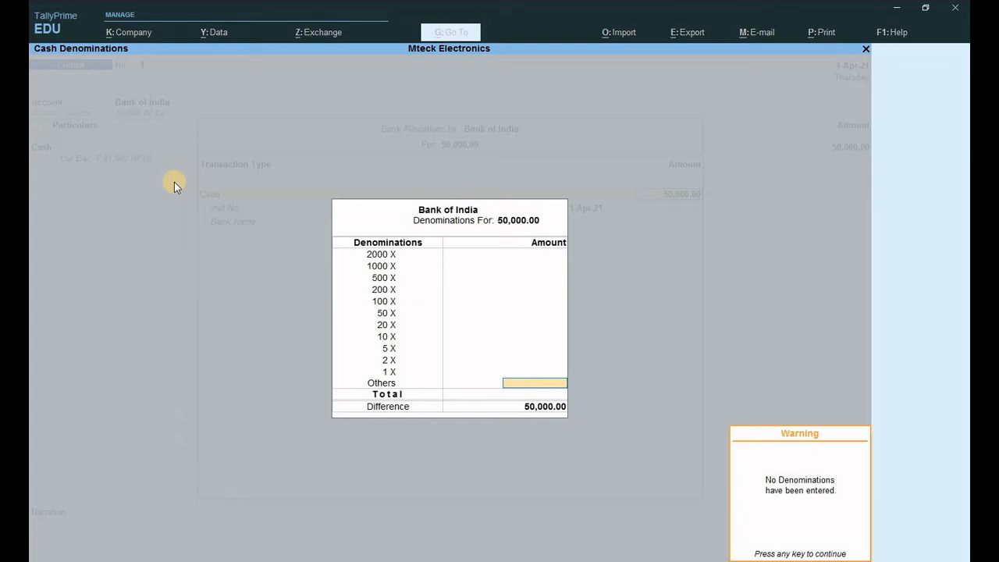
pyautogui.press('Return')
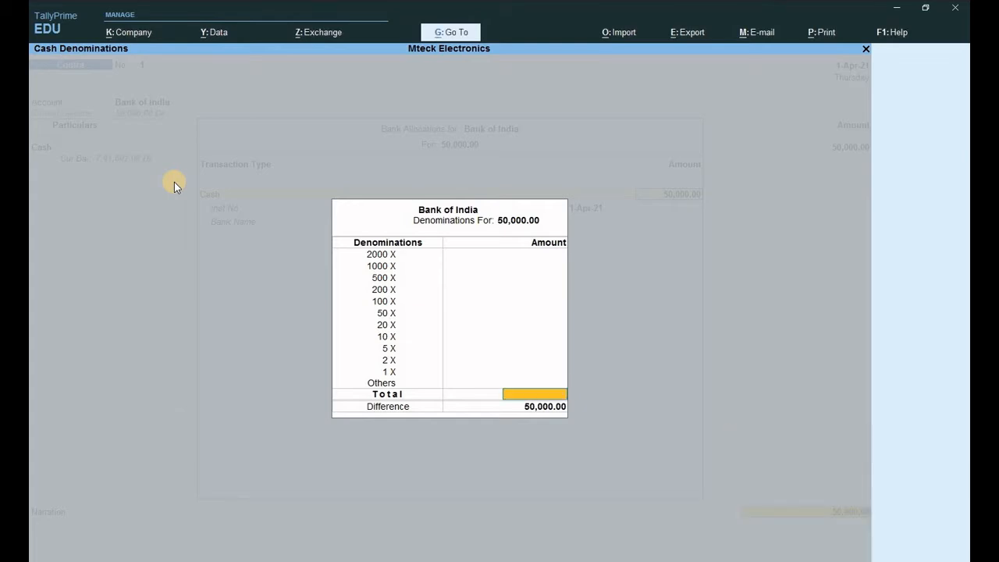
pyautogui.press('Return')
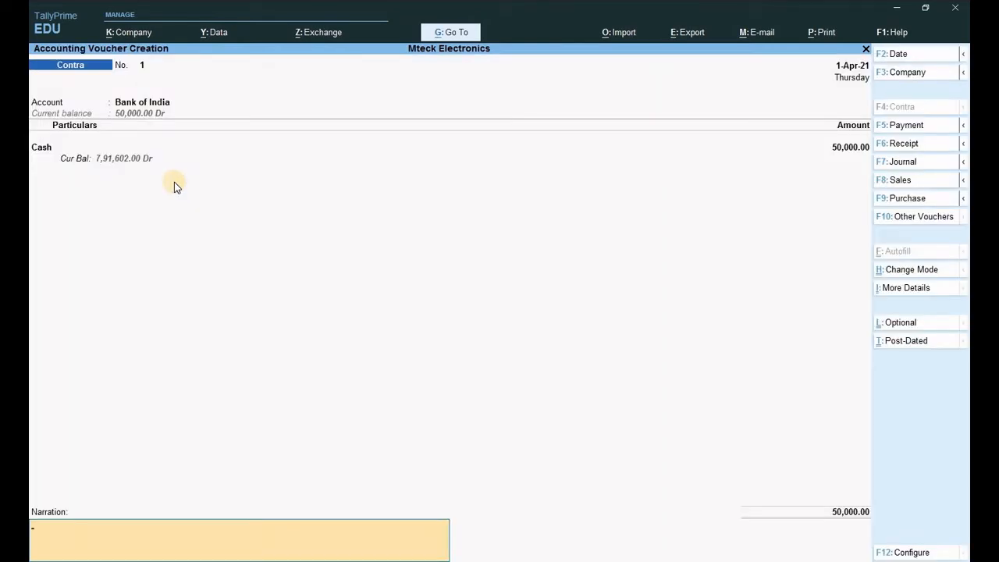
pyautogui.press('Return')
pyautogui.press('Return')
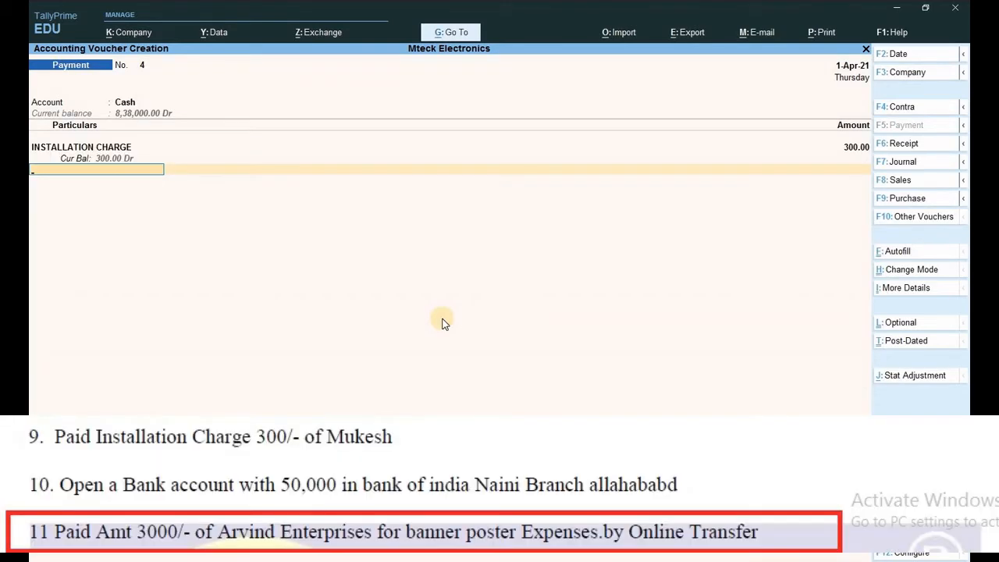
# - Accept Payment voucher No. 4 paying 300 from Cash for INSTALLATION CHARGE
pyautogui.press('Return')
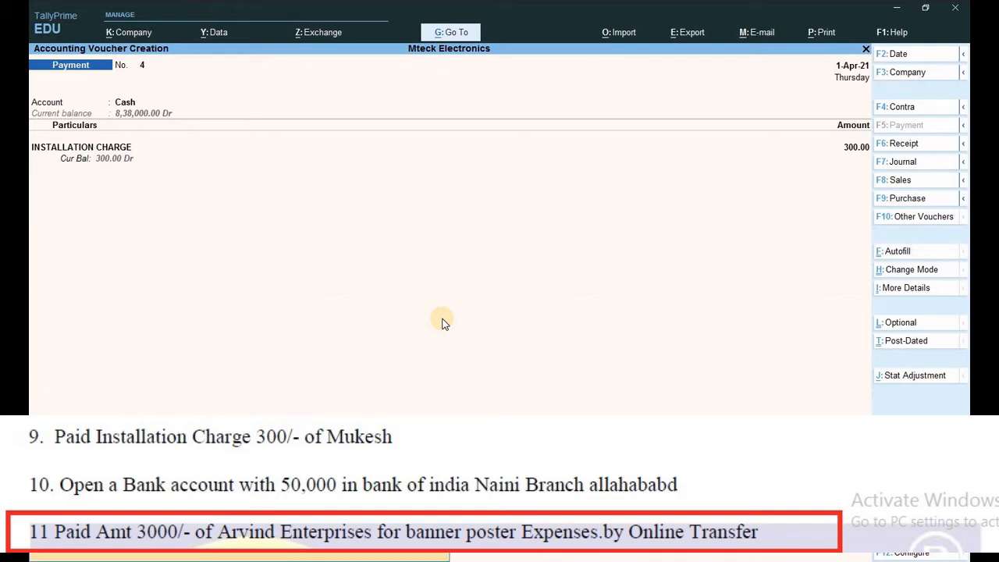
pyautogui.press('Return')
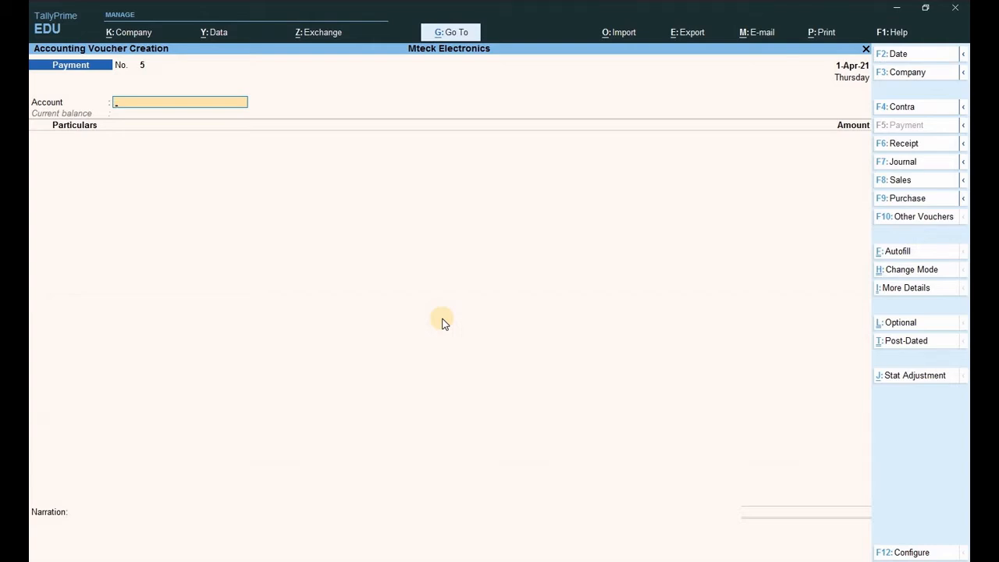
# - Leave the payment voucher and open a new ledger creation form from the Gateway
pyautogui.press('Escape')
pyautogui.press('Up')
pyautogui.press('Up')
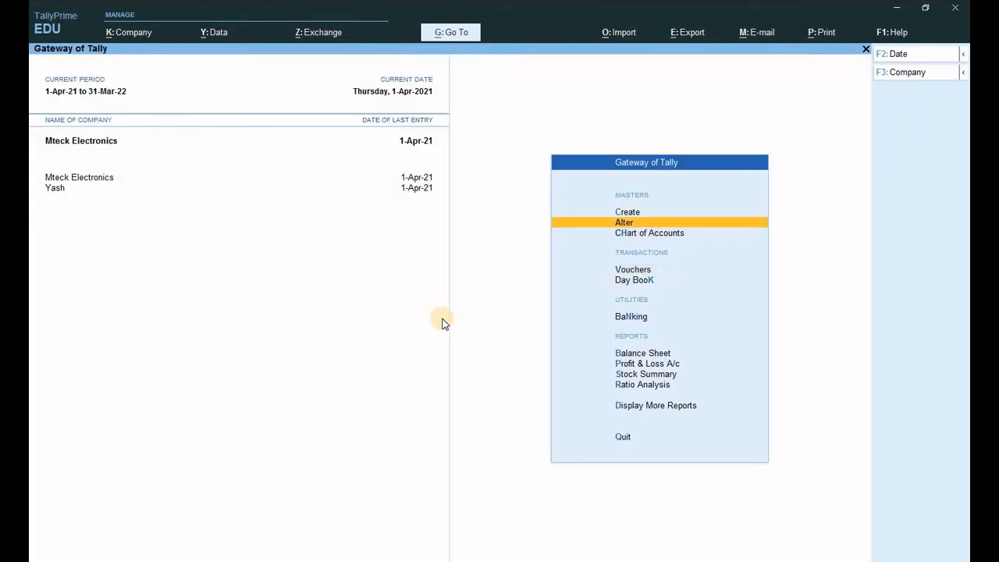
pyautogui.press('Up')
pyautogui.press('Return')
pyautogui.press('Down')
pyautogui.press('Return')
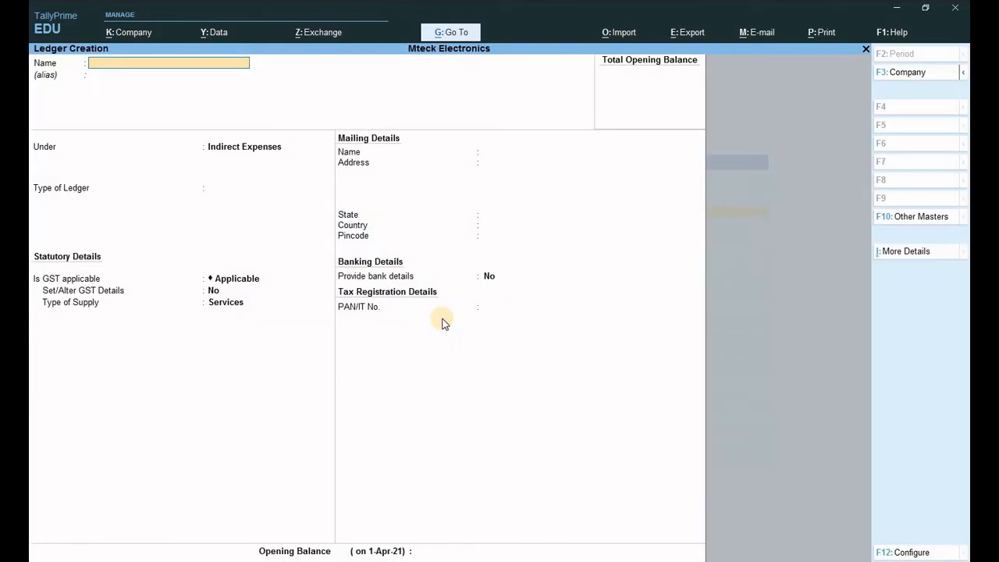
# - Save the ledger BANNER AND POSTER under Indirect Expenses, then return to Payment voucher No. 5
pyautogui.write('BANNER AND POSTER')
pyautogui.press('Return')
pyautogui.press('Return')
pyautogui.press('Return')
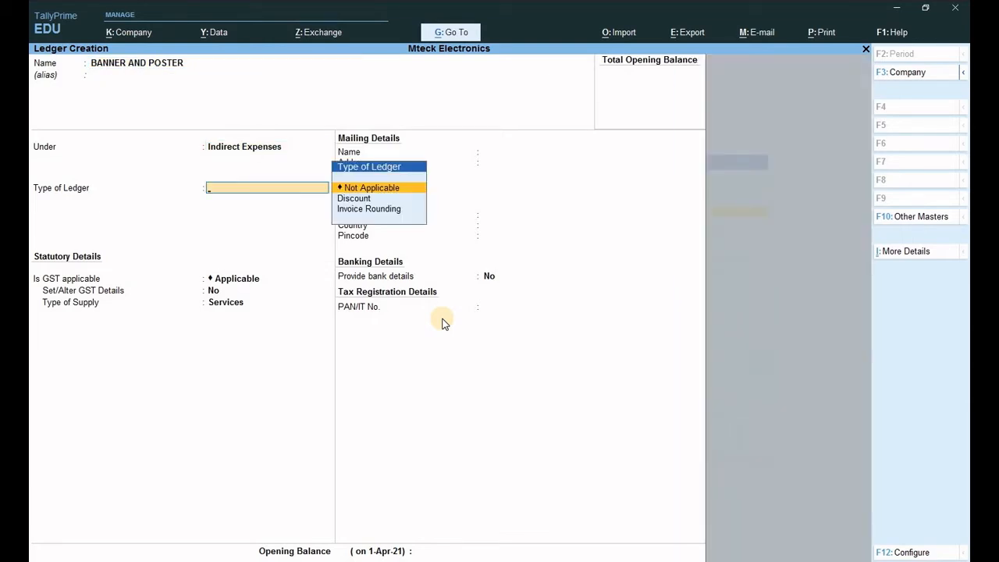
pyautogui.press('Return')
pyautogui.press('Return')
pyautogui.press('Return')
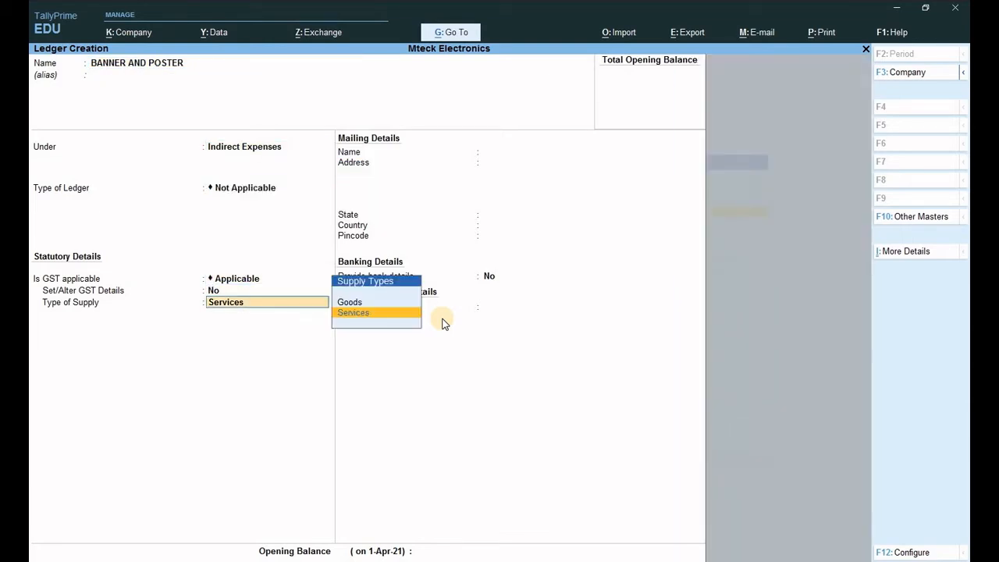
pyautogui.press('Return')
pyautogui.press('Return')
pyautogui.press('Return')
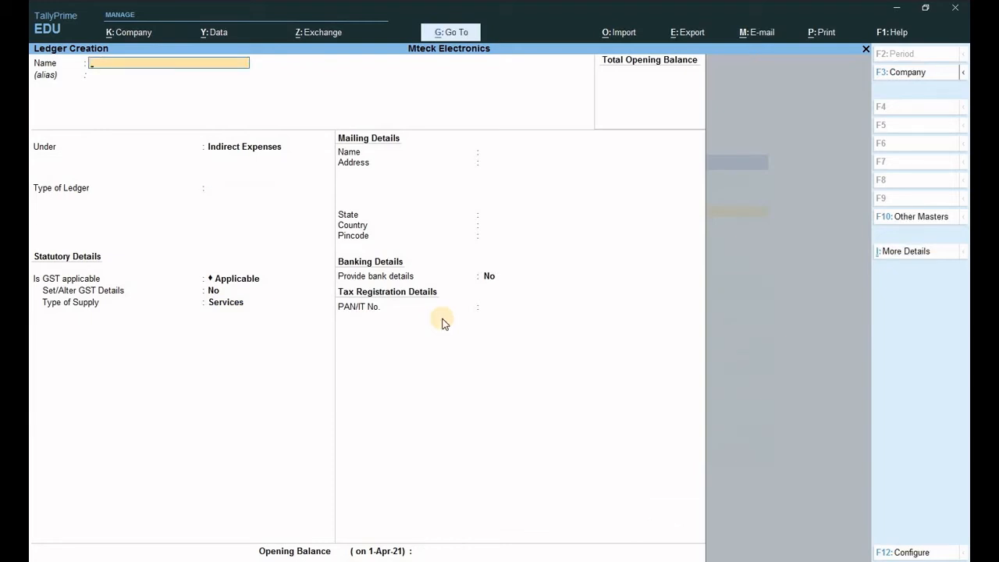
pyautogui.press('Escape')
pyautogui.press('Escape')
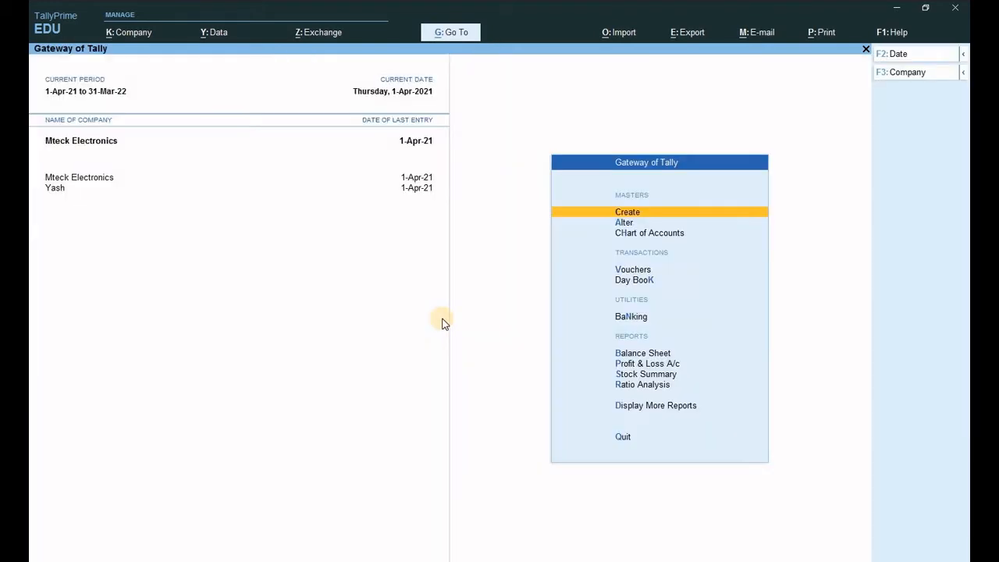
pyautogui.press('v')
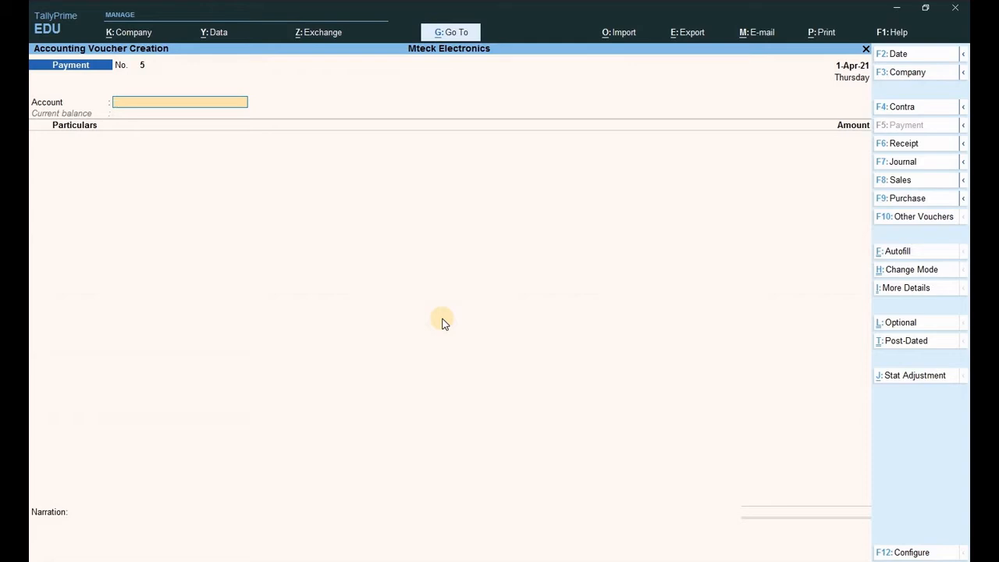
# - Enter a 3,000 payment from BANK to BANNER AND POSTER and accept the bank allocation
pyautogui.write('BA')
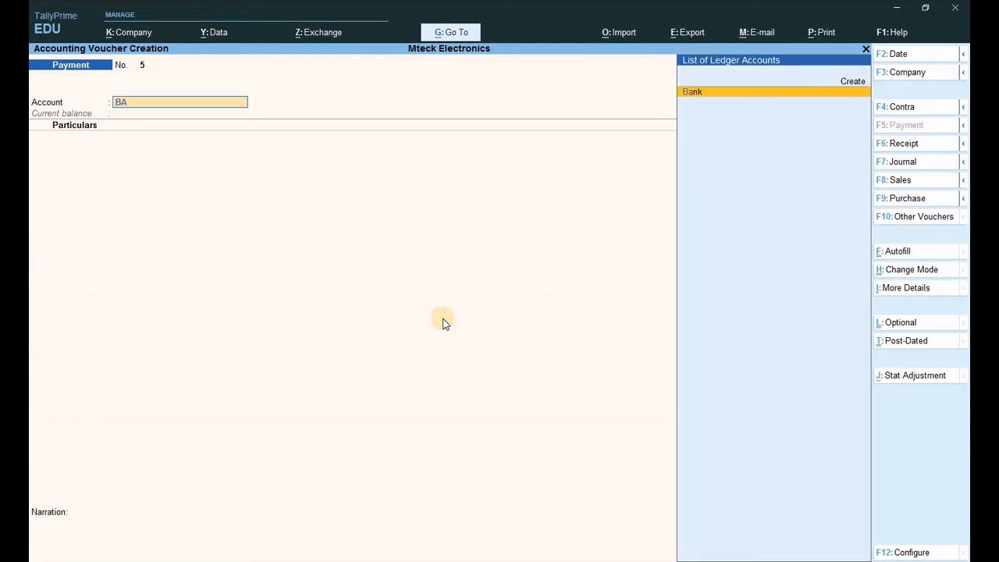
pyautogui.write('NK')
pyautogui.press('Return')
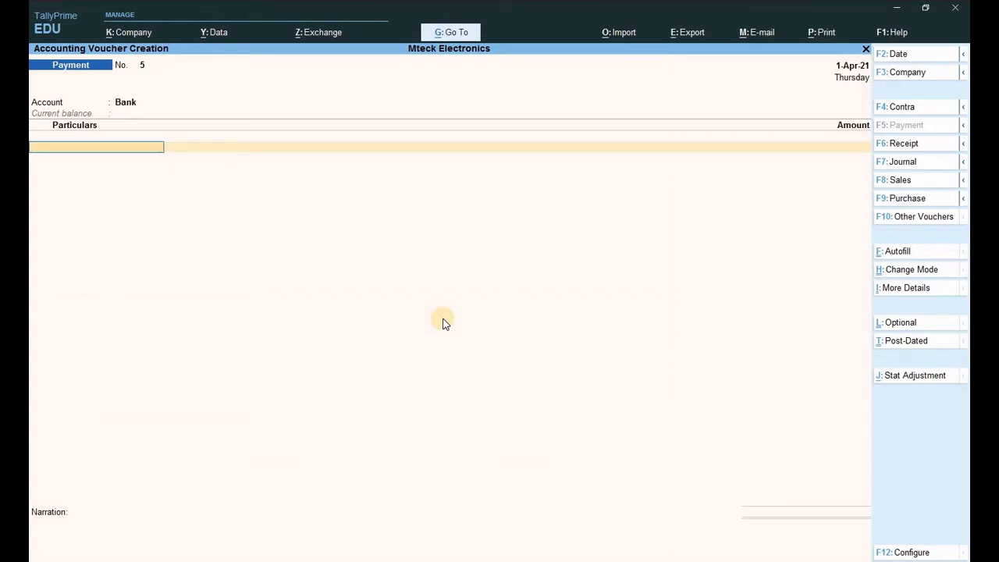
pyautogui.write('B')
pyautogui.press('Return')
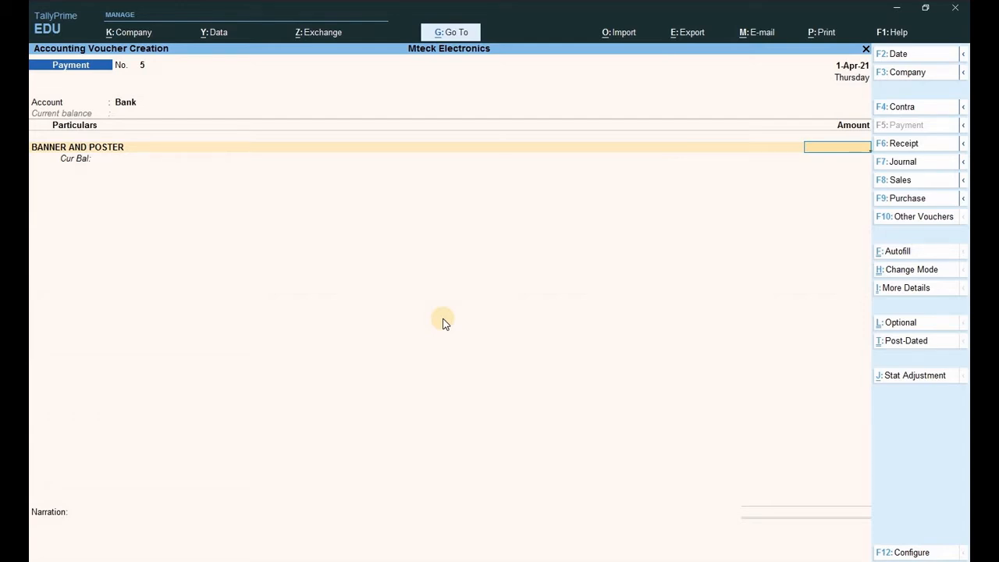
pyautogui.write('3000')
pyautogui.press('Return')
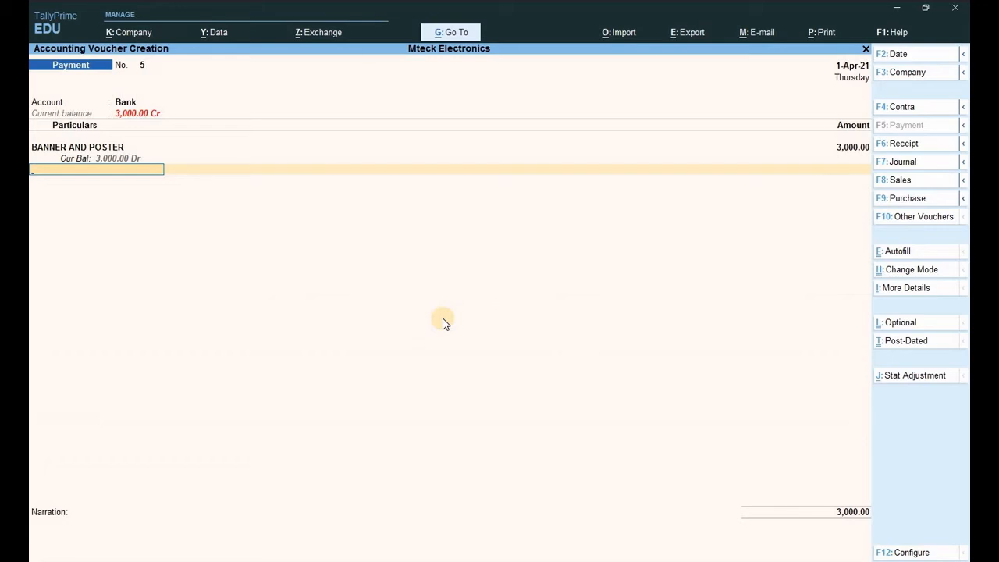
pyautogui.press('Return')
pyautogui.press('Return')
pyautogui.press('Return')
pyautogui.press('Return')
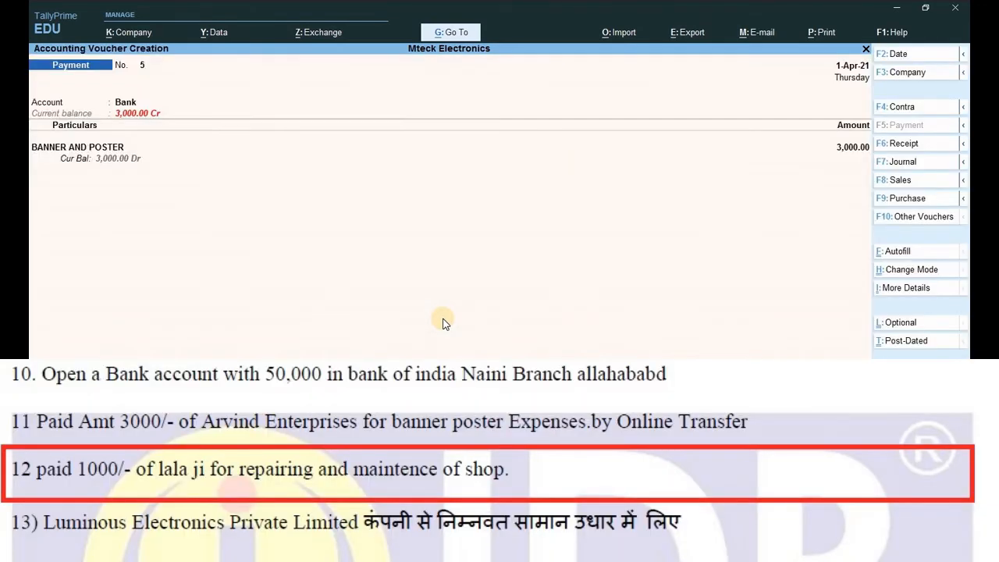
pyautogui.press('Return')
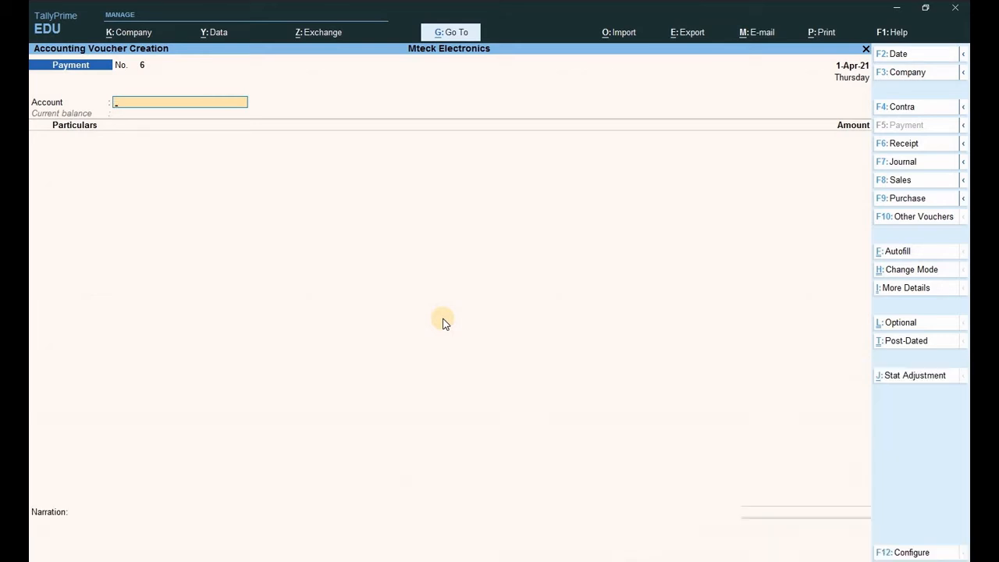
# - Quit voucher entry, start a Currency master, and dismiss its create-or-alter prompt
pyautogui.press('Escape')
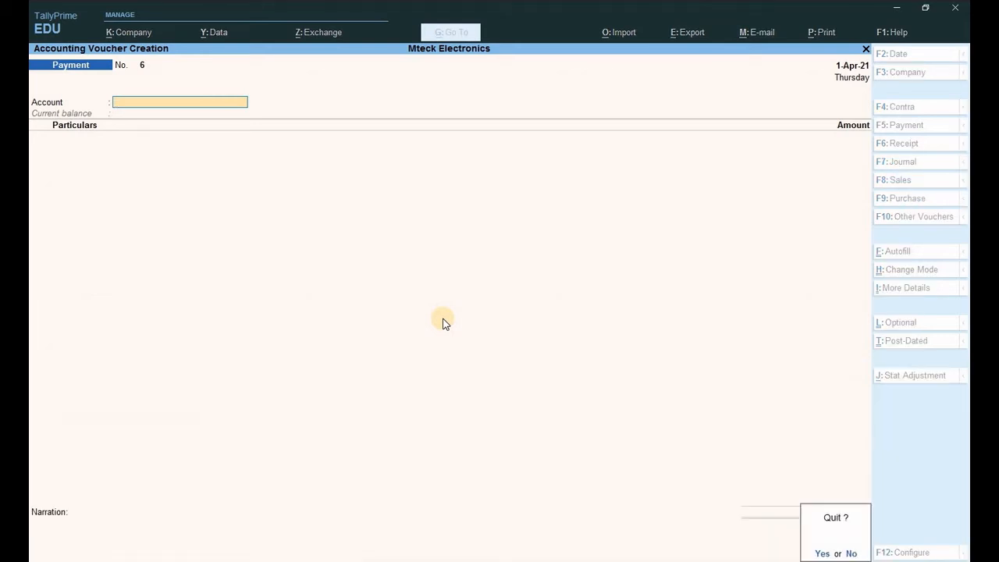
pyautogui.press('y')
pyautogui.press('Up')
pyautogui.press('Up')
pyautogui.press('Up')
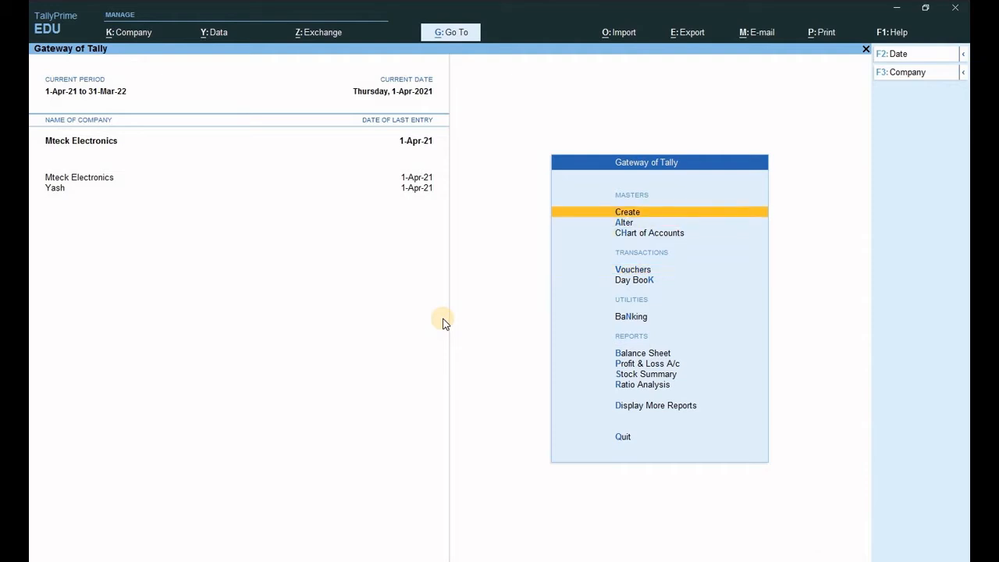
pyautogui.press('Return')
pyautogui.press('Down')
pyautogui.press('Down')
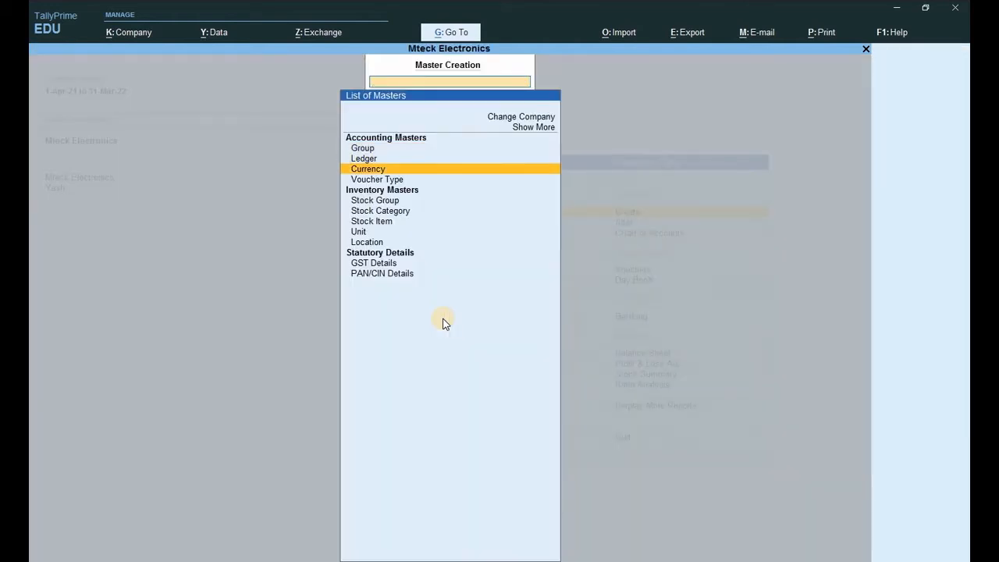
pyautogui.press('Return')
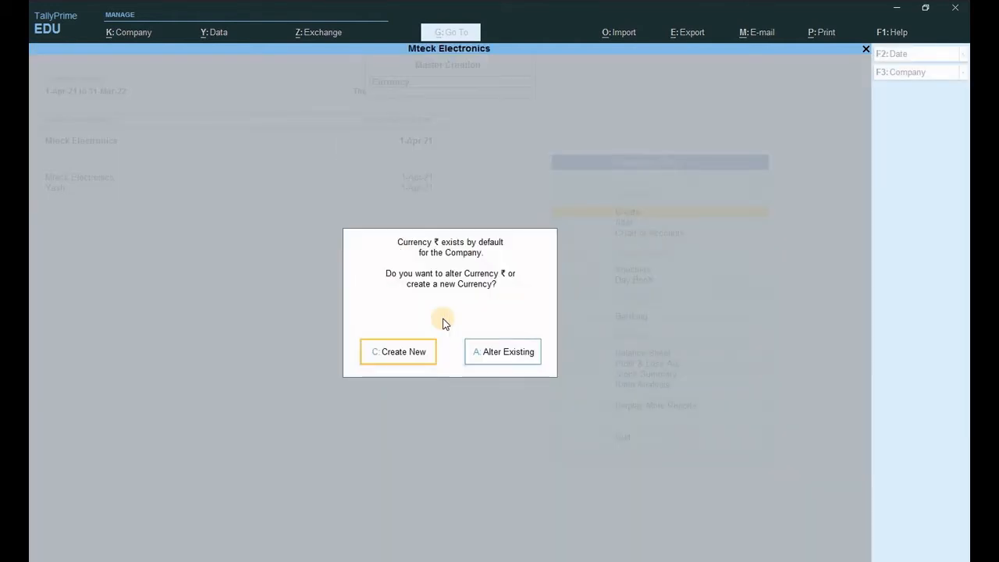
pyautogui.press('Escape')
# - Save a REPAIRING AND MAINTENANCE ledger under Indirect Expenses, GST-applicable for Services
pyautogui.press('Up')
pyautogui.press('Return')
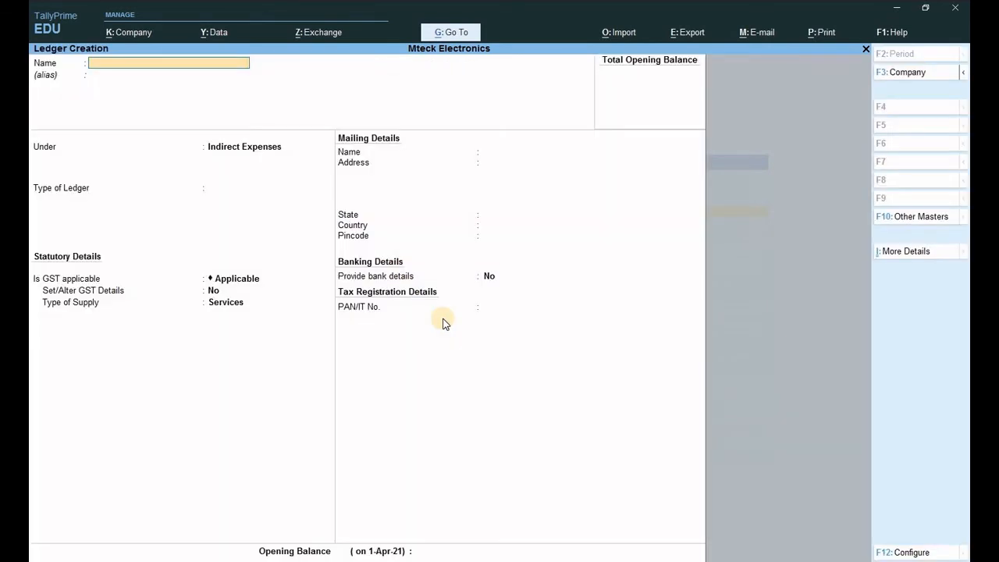
pyautogui.write('REPAIRING AND MAINT')
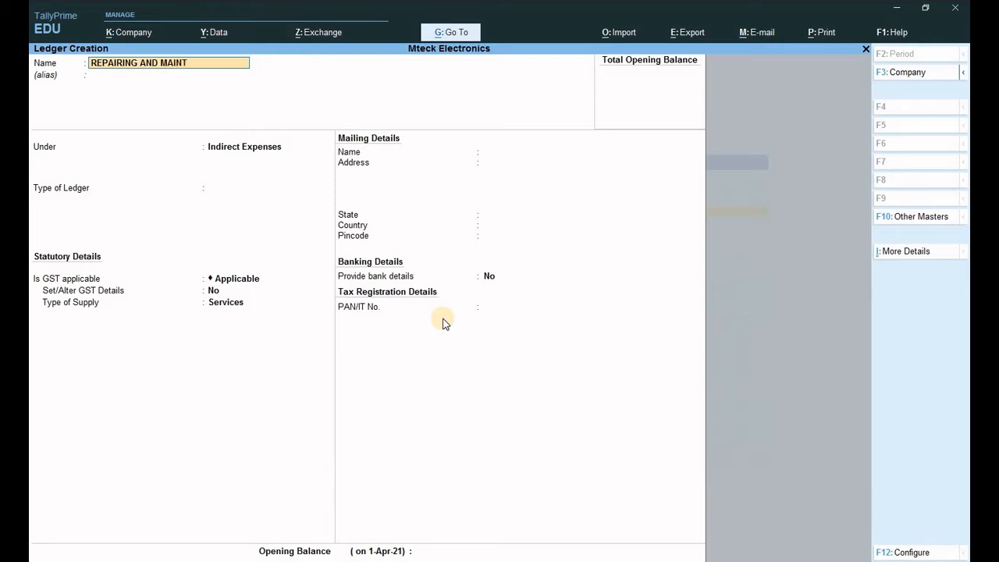
pyautogui.write('ENANCE')
pyautogui.press('Return')
pyautogui.press('Return')
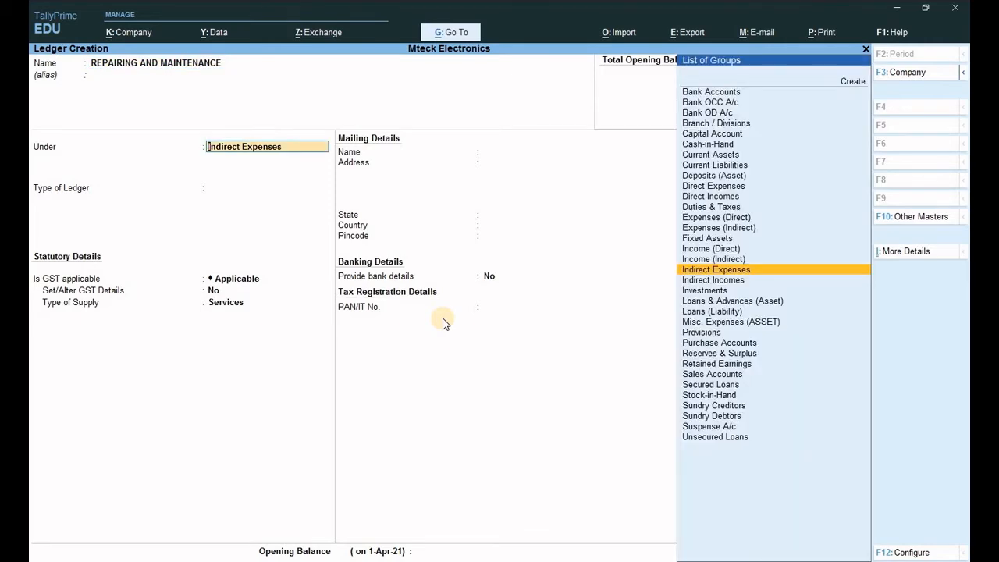
pyautogui.press('Return')
pyautogui.press('Return')
pyautogui.press('Return')
pyautogui.press('Return')
pyautogui.press('Return')
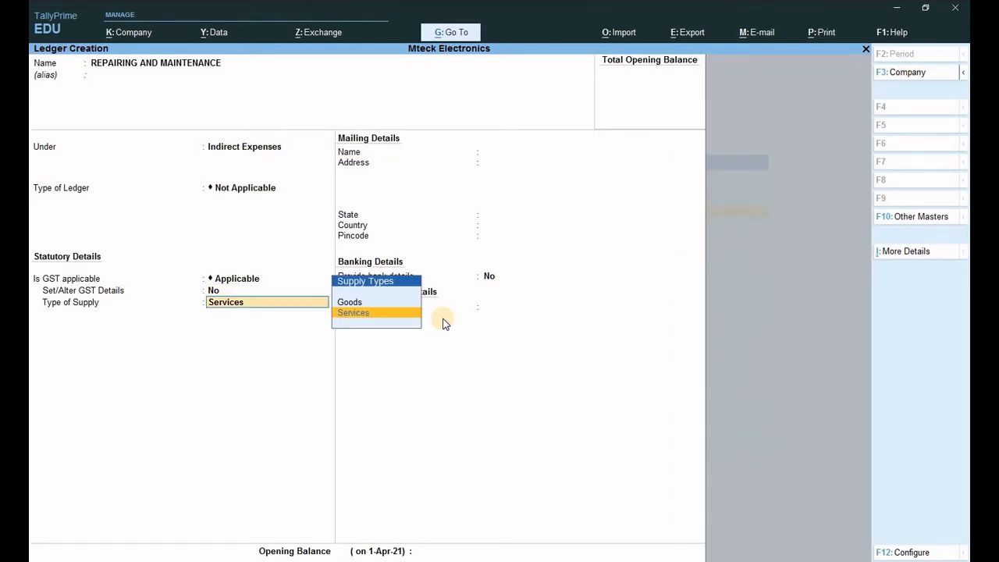
pyautogui.press('Return')
pyautogui.press('Return')
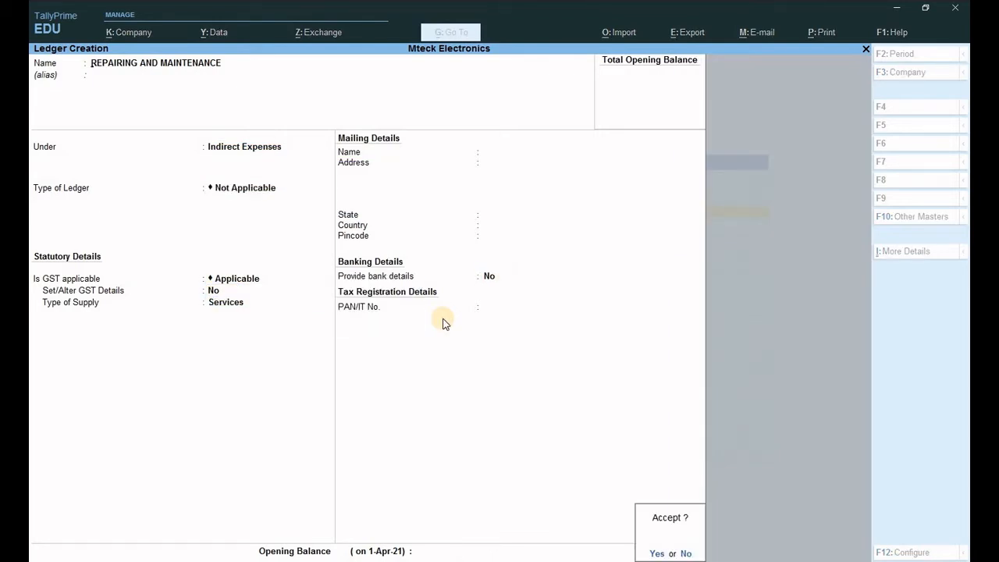
pyautogui.press('Return')
pyautogui.press('Escape')
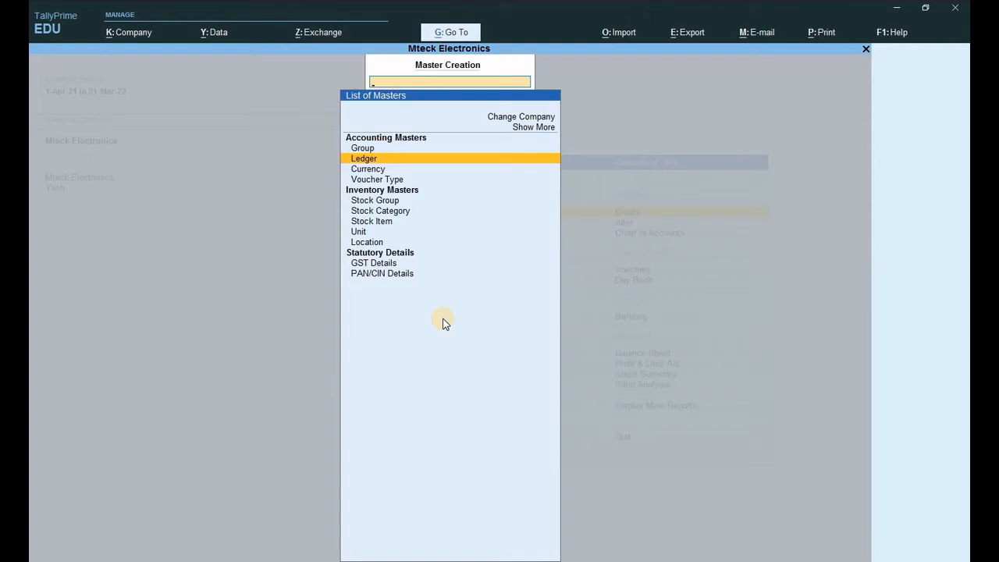
# - Start a new payment voucher with Cash as the paying account
pyautogui.press('Escape')
pyautogui.press('v')
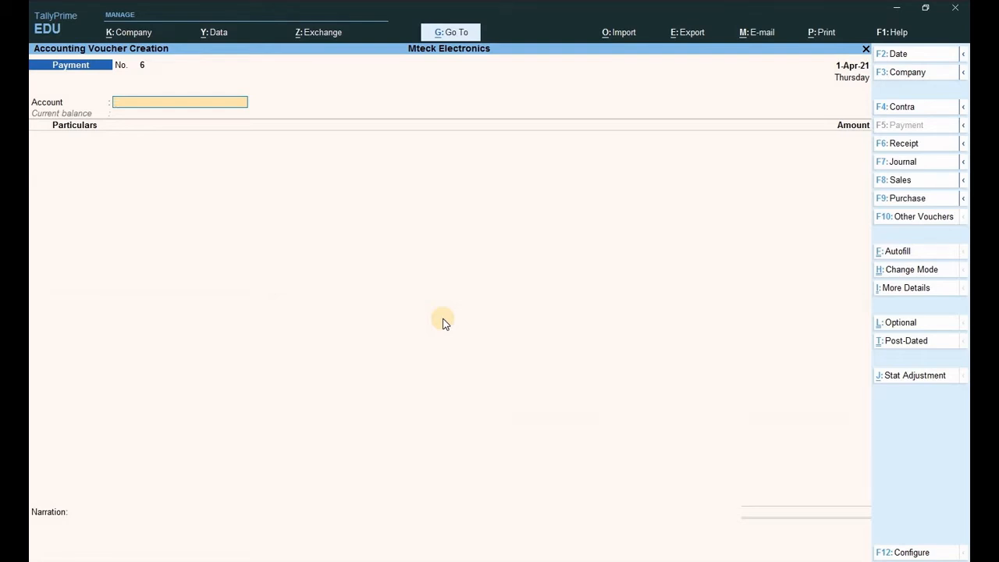
pyautogui.write('C')
pyautogui.press('Return')
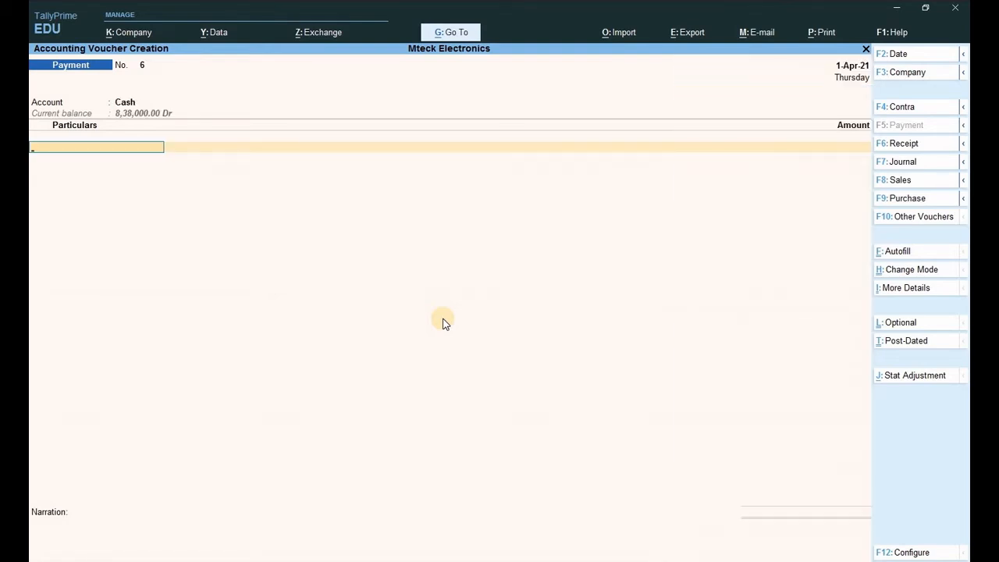
# - Pay 1,000 to REPAIRING AND MAINTENANCE and save it as Payment voucher No. 6
pyautogui.write('R')
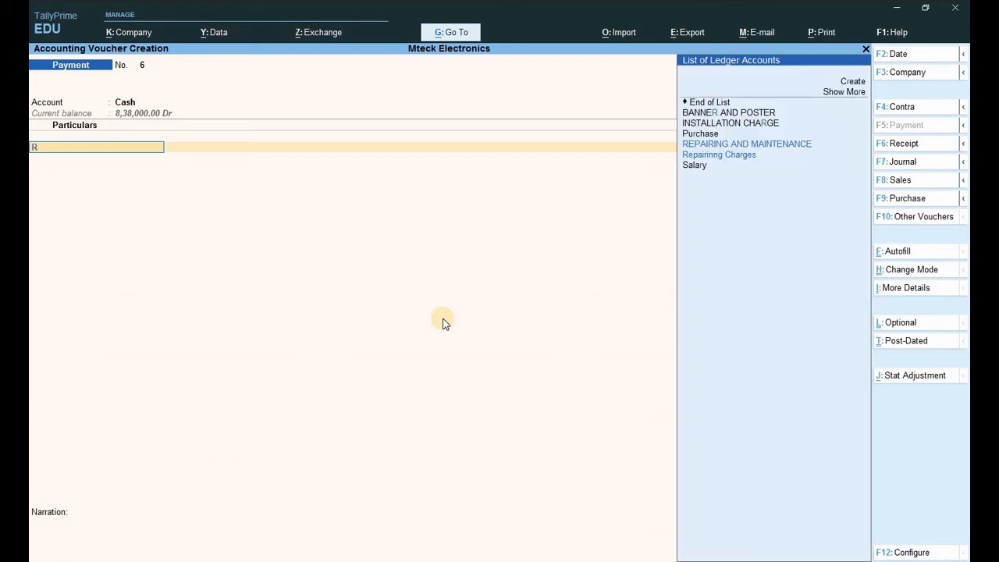
pyautogui.press('Down')
pyautogui.press('Up')
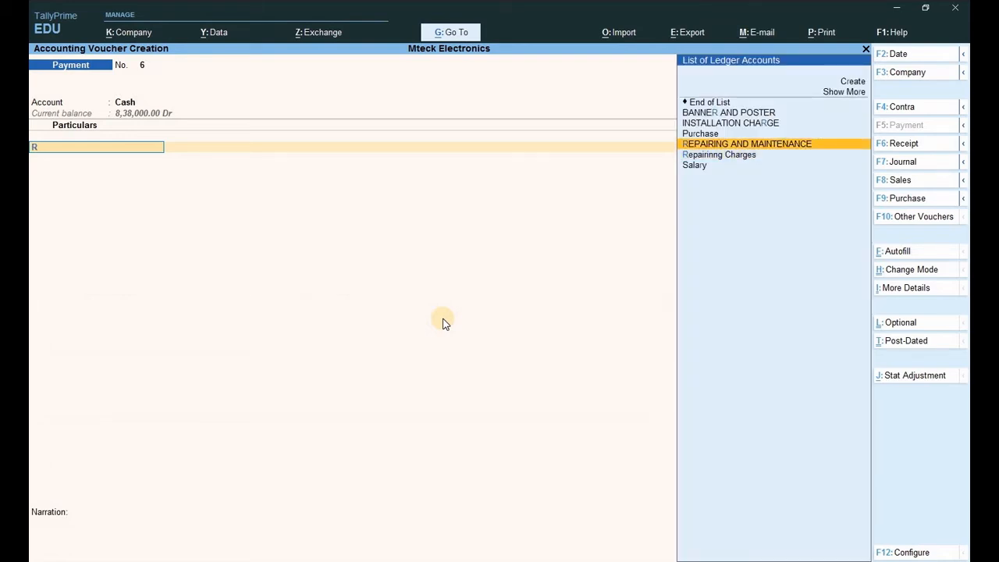
pyautogui.press('Return')
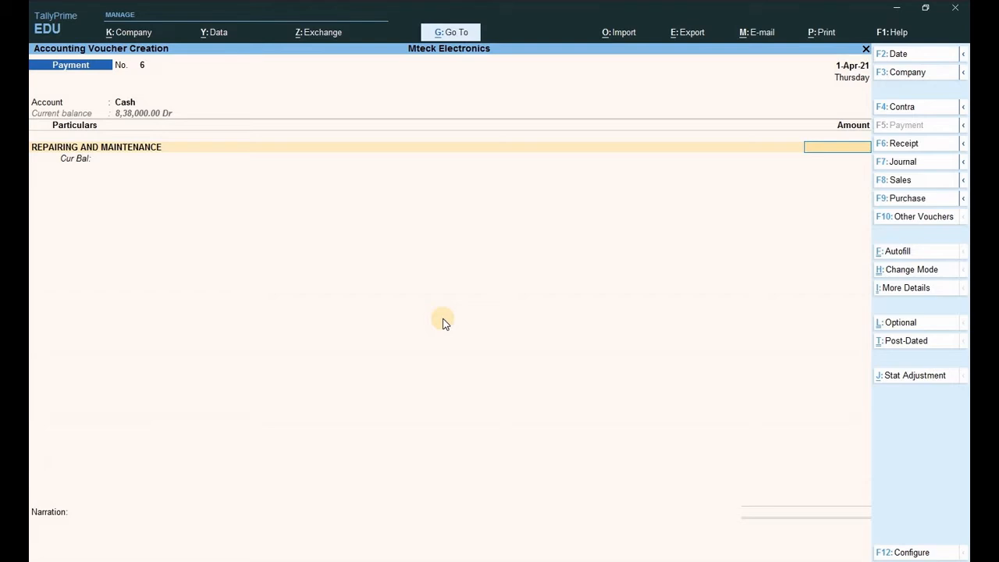
pyautogui.write('1000')
pyautogui.press('Return')
pyautogui.press('Return')
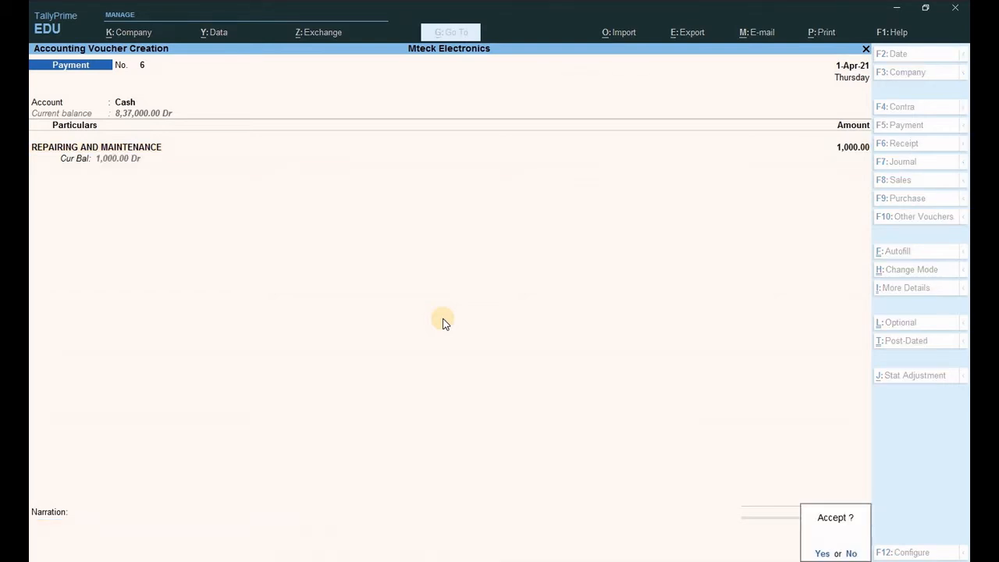
pyautogui.press('Return')
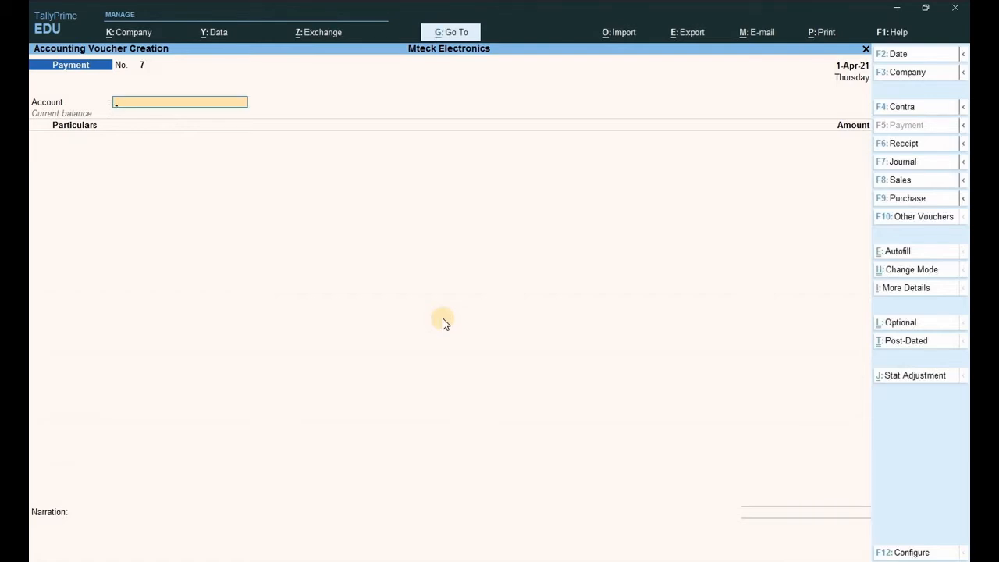
pyautogui.press('Return')
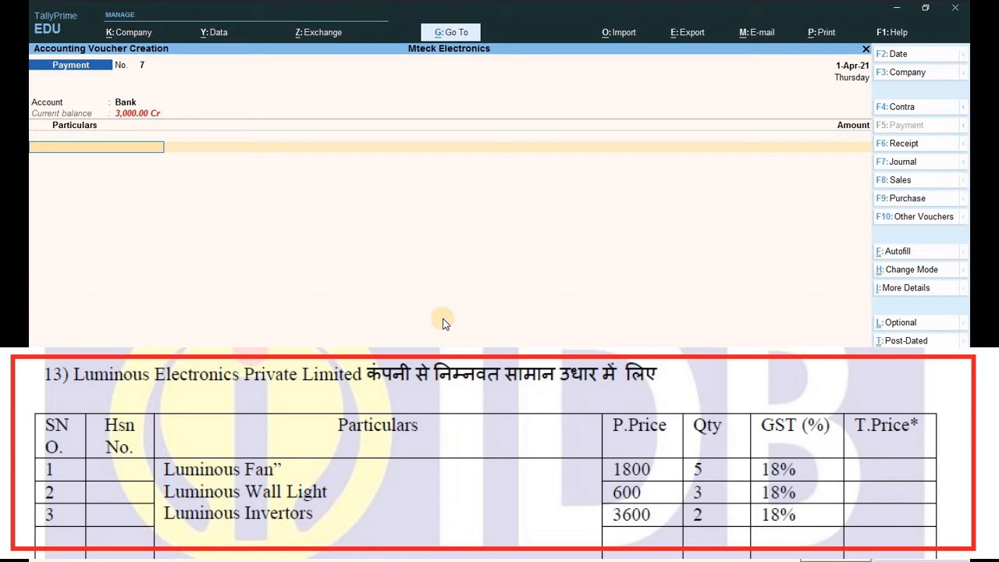
pyautogui.press('Escape')
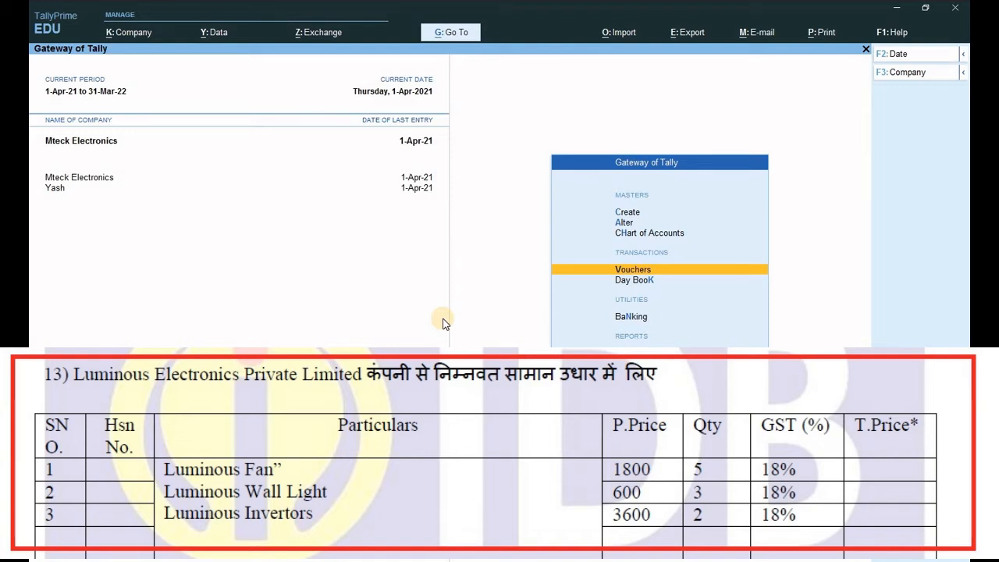
# - Start a new ledger named LUMINOUS ELECT PVT ,LYTD
pyautogui.press('Up')
pyautogui.press('Up')
pyautogui.press('Up')
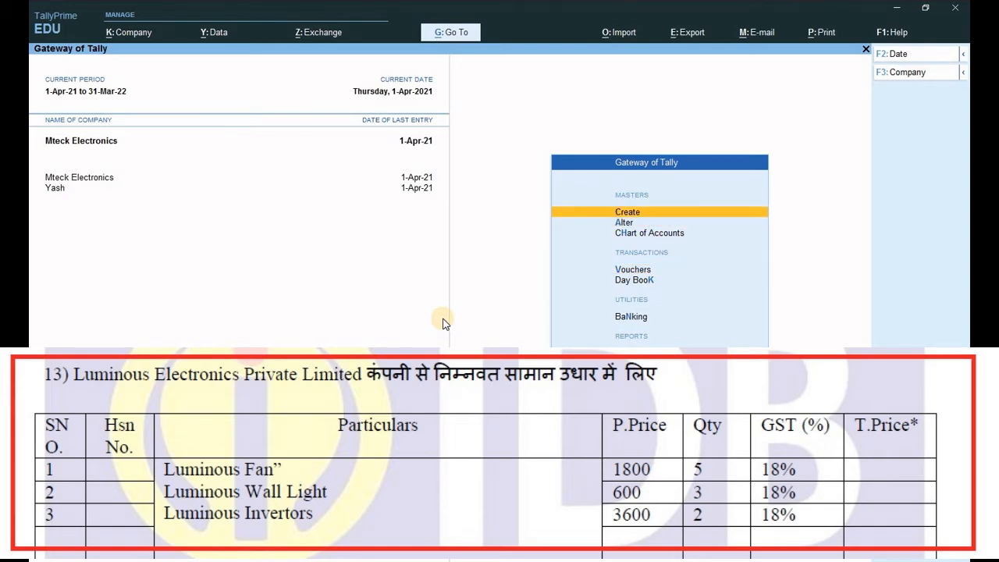
pyautogui.press('Return')
pyautogui.press('Down')
pyautogui.press('Return')
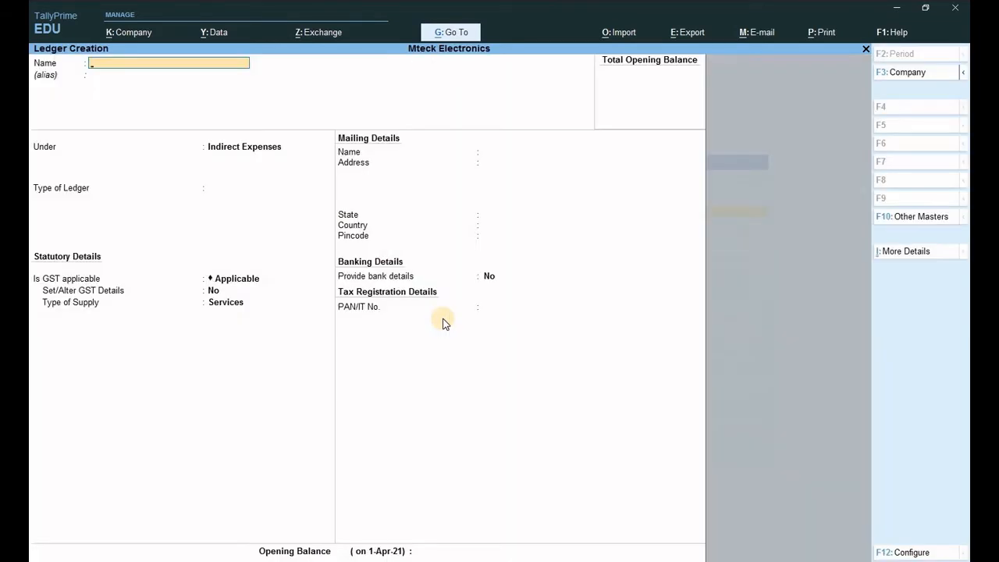
pyautogui.write('LUMINOUS ELECT PVT ,LYTD')
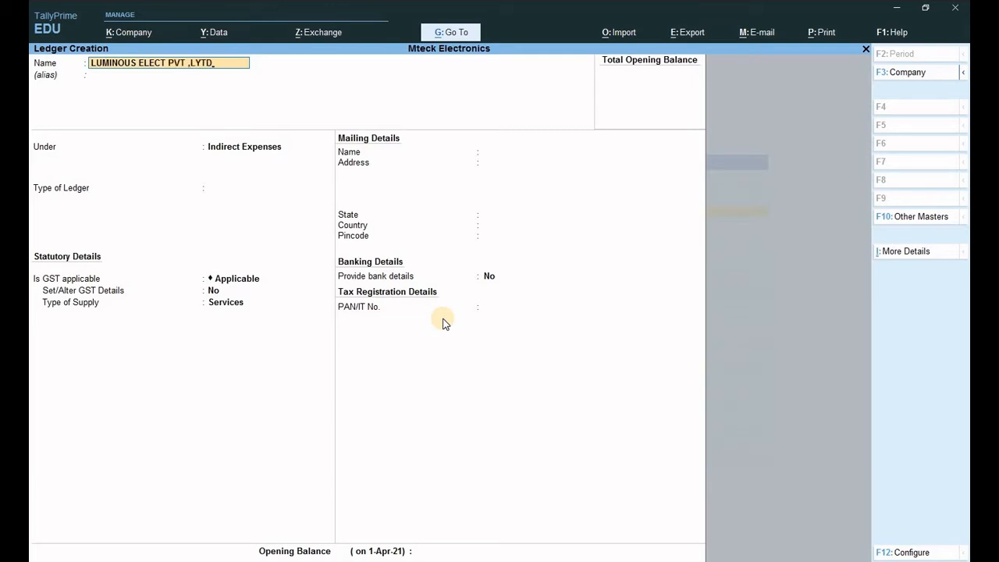
pyautogui.press('Return')
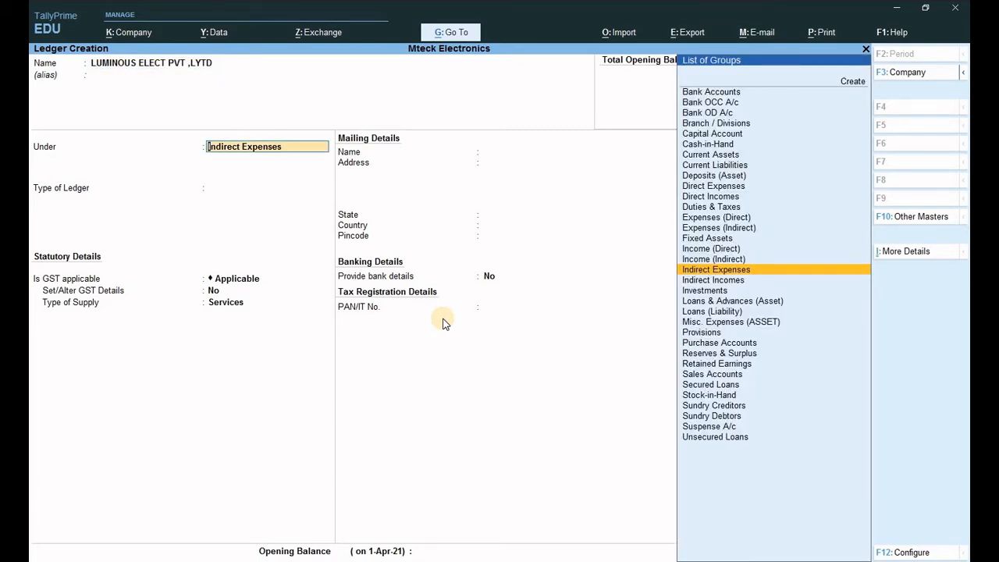
# - Place the supplier ledger under Sundry Creditors, save it, and go back to the masters list
pyautogui.write('S')
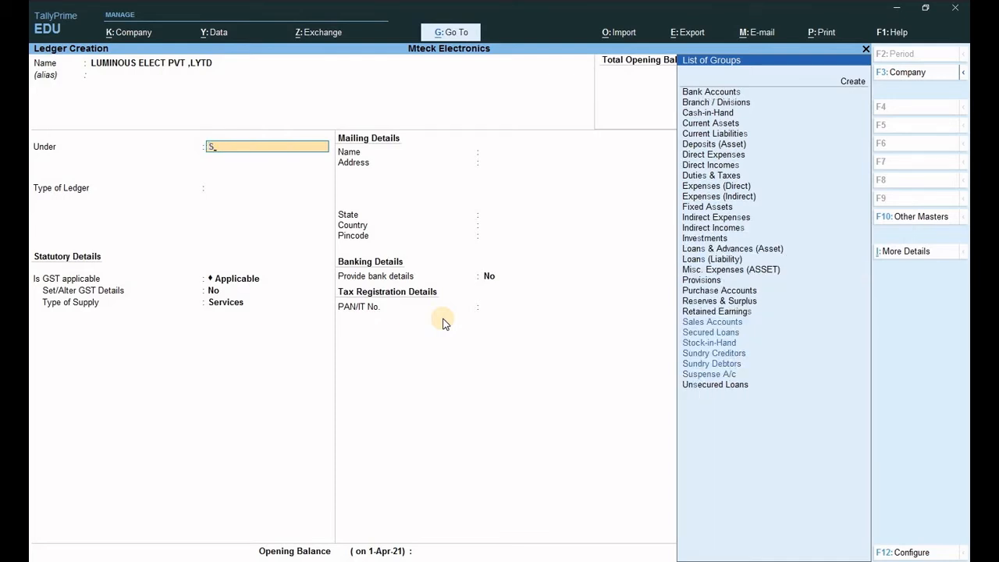
pyautogui.press('Down')
pyautogui.press('Down')
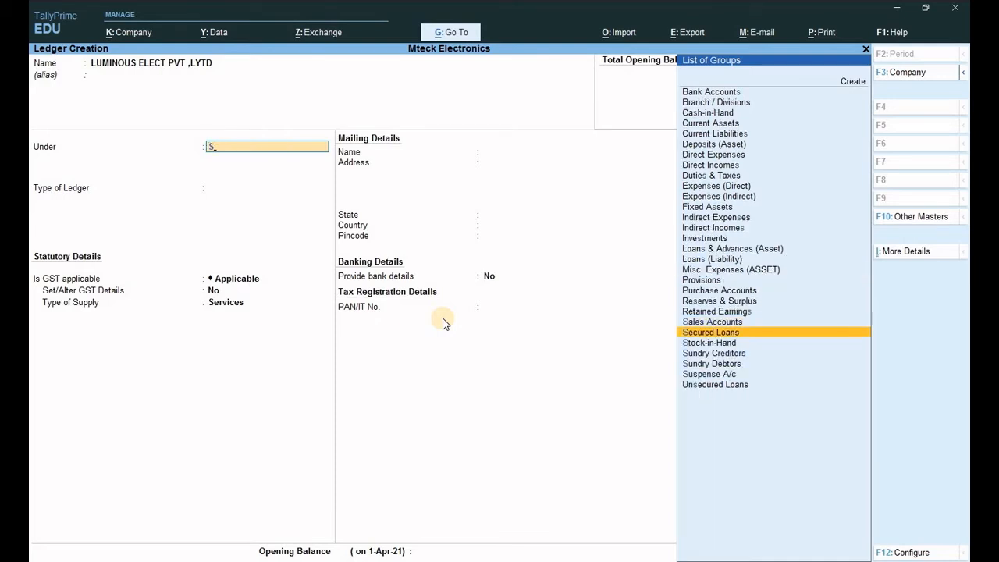
pyautogui.press('Down')
pyautogui.press('Down')
pyautogui.press('Return')
pyautogui.press('Return')
pyautogui.press('Return')
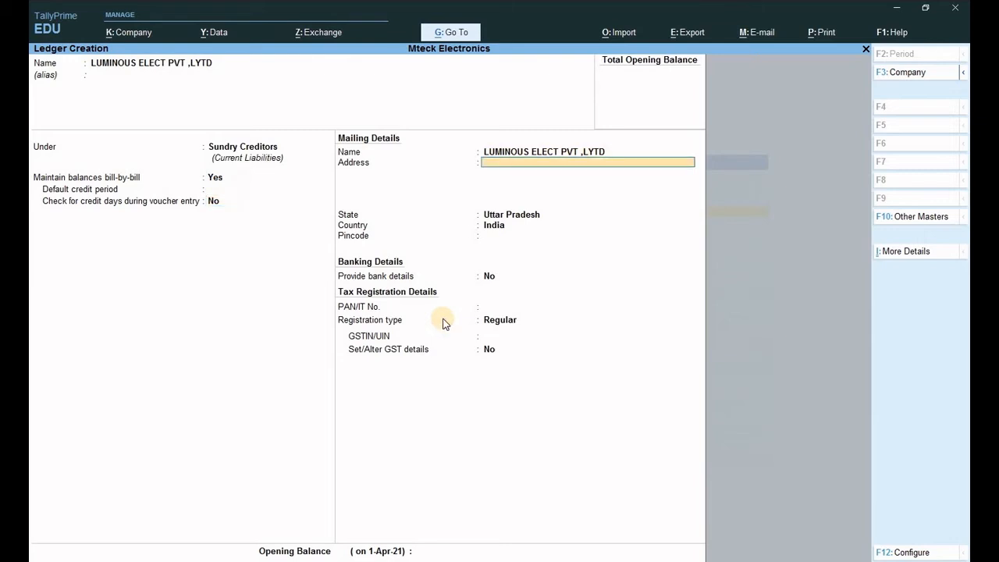
pyautogui.press('Return')
pyautogui.press('Return')
pyautogui.press('Return')
pyautogui.press('Return')
pyautogui.press('Return')
pyautogui.press('Return')
pyautogui.press('Return')
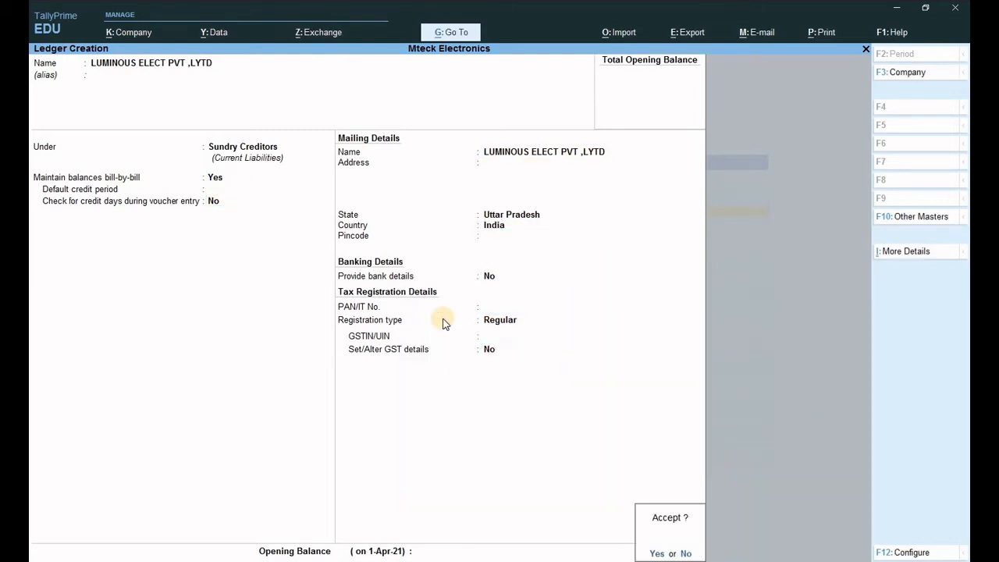
pyautogui.press('Return')
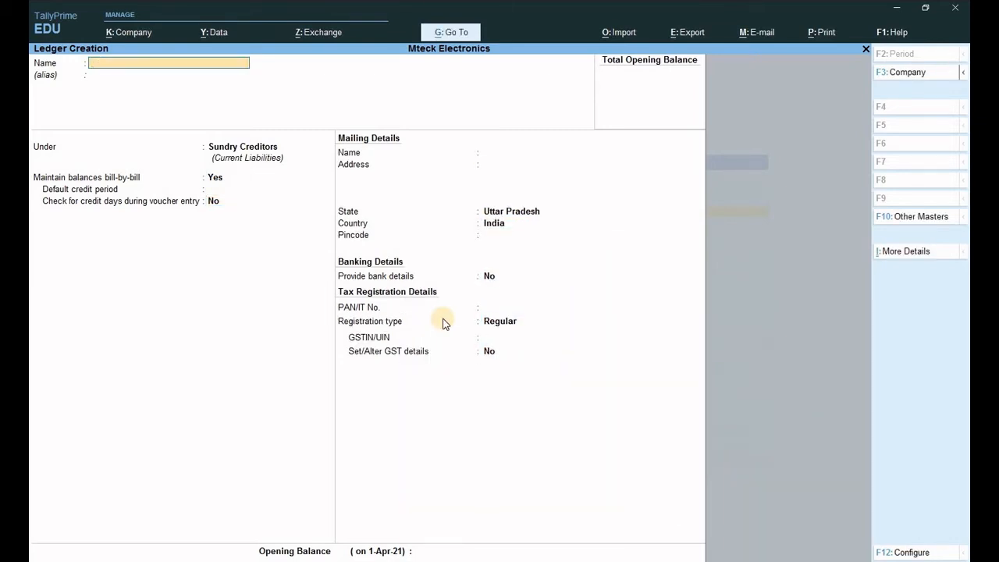
pyautogui.press('Escape')
pyautogui.press('Return')
pyautogui.press('Escape')
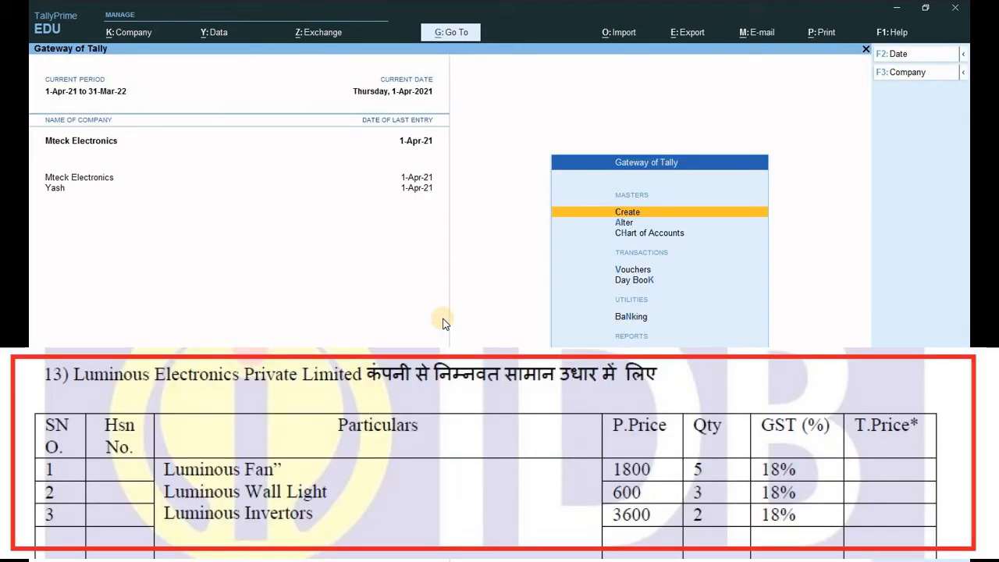
pyautogui.press('Return')
# - Start a stock item named LUMINOUS FAN with pcs as its unit
pyautogui.press('Down')
pyautogui.press('Down')
pyautogui.press('Down')
pyautogui.press('Down')
pyautogui.press('Down')
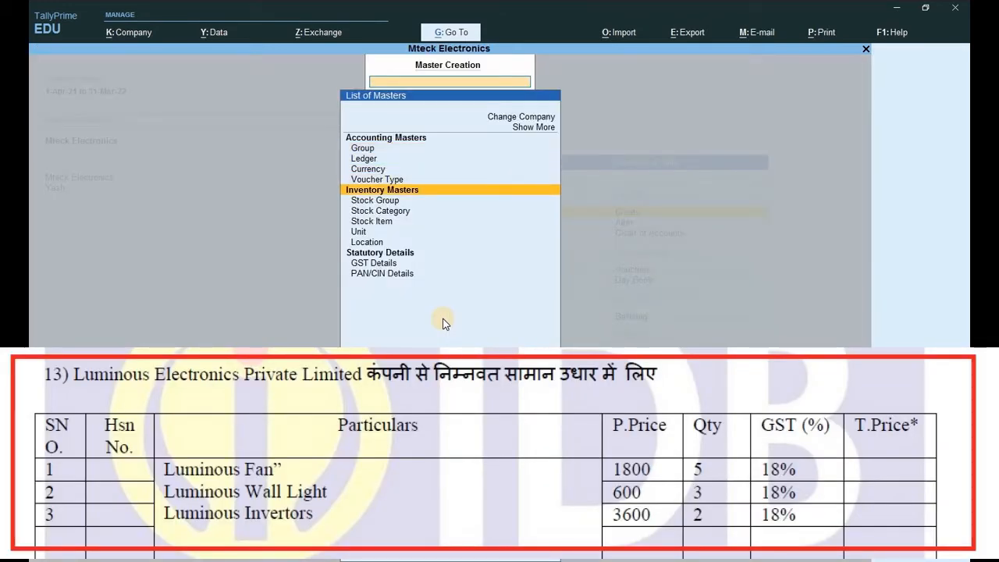
pyautogui.press('Down')
pyautogui.press('Down')
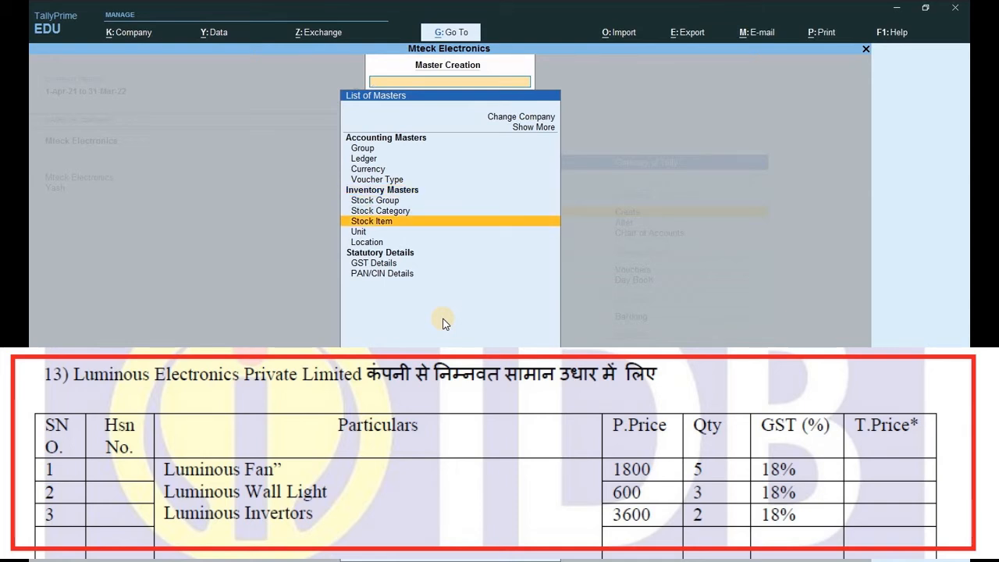
pyautogui.press('Return')
pyautogui.write('L')
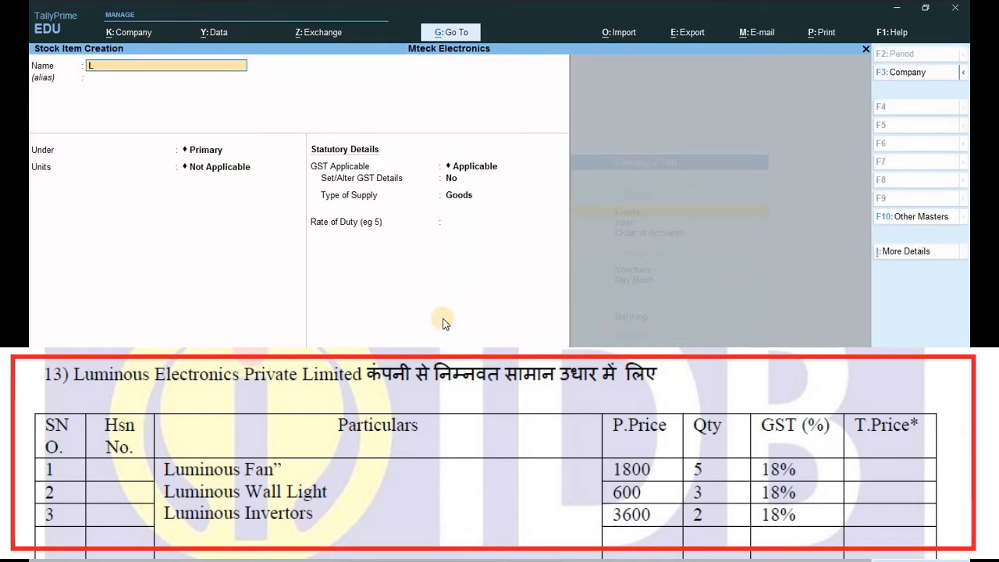
pyautogui.write('UMINOUS F')
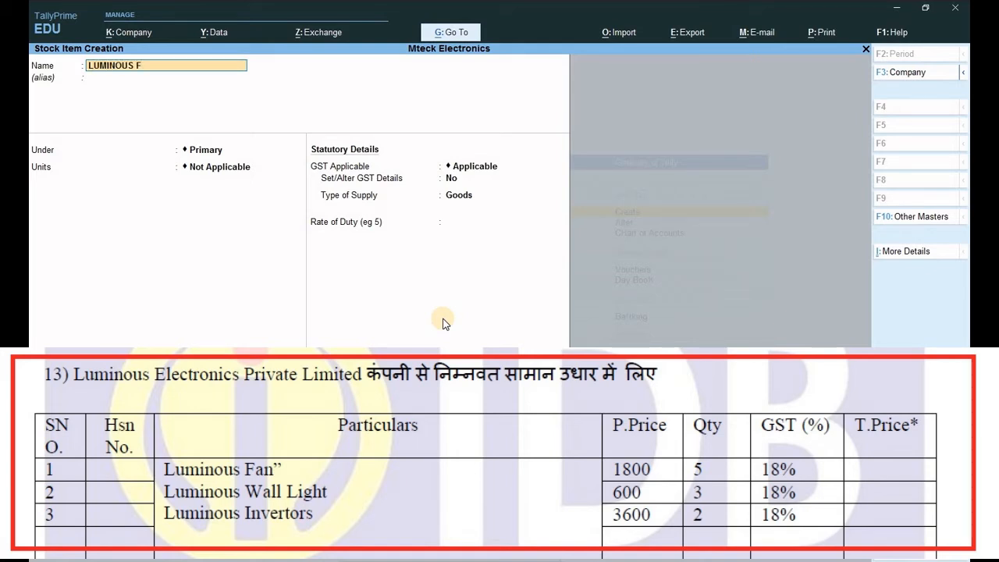
pyautogui.write('AN')
pyautogui.press('Return')
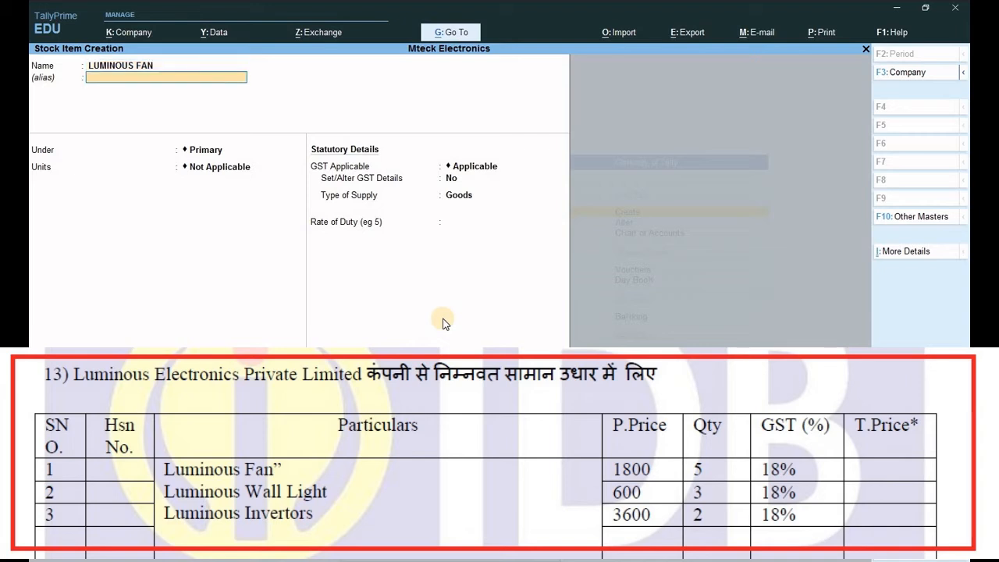
pyautogui.press('Return')
pyautogui.press('Return')
pyautogui.press('Down')
pyautogui.press('Return')
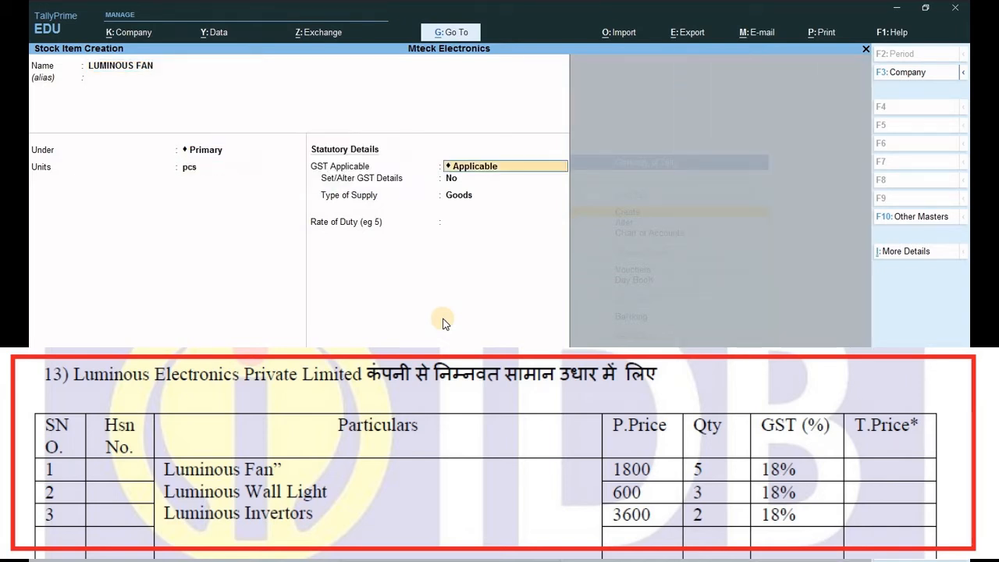
pyautogui.press('Return')
# - Set the fan's GST taxability to Taxable, supply type Goods, and save the item
pyautogui.write('Y')
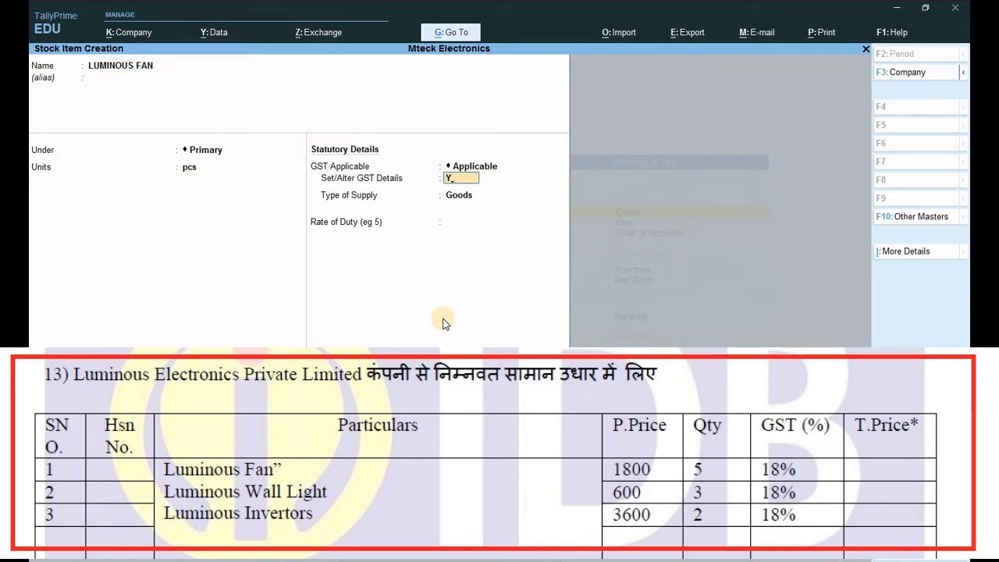
pyautogui.press('Return')
pyautogui.press('Return')
pyautogui.press('Down')
pyautogui.press('Down')
pyautogui.press('Down')
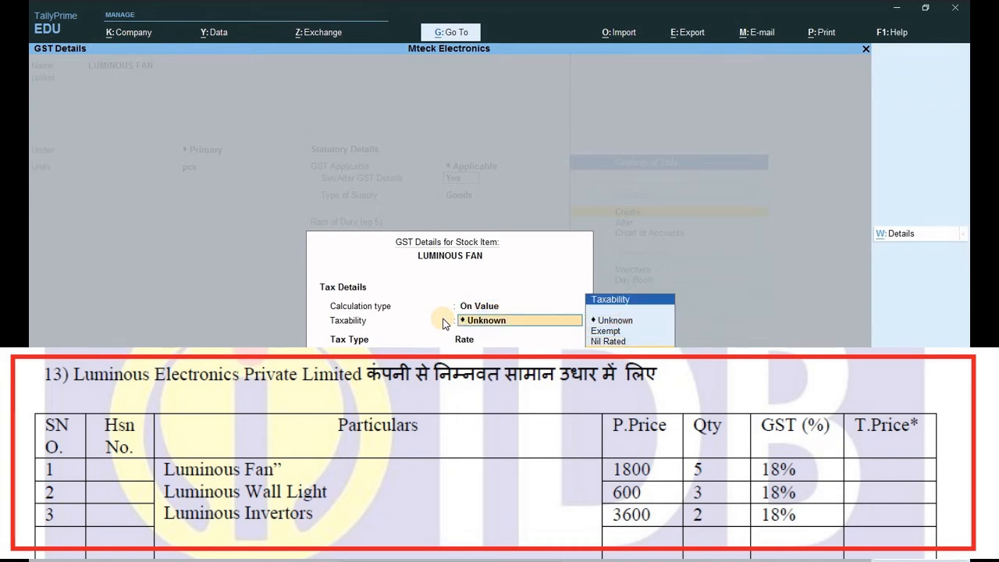
pyautogui.press('Return')
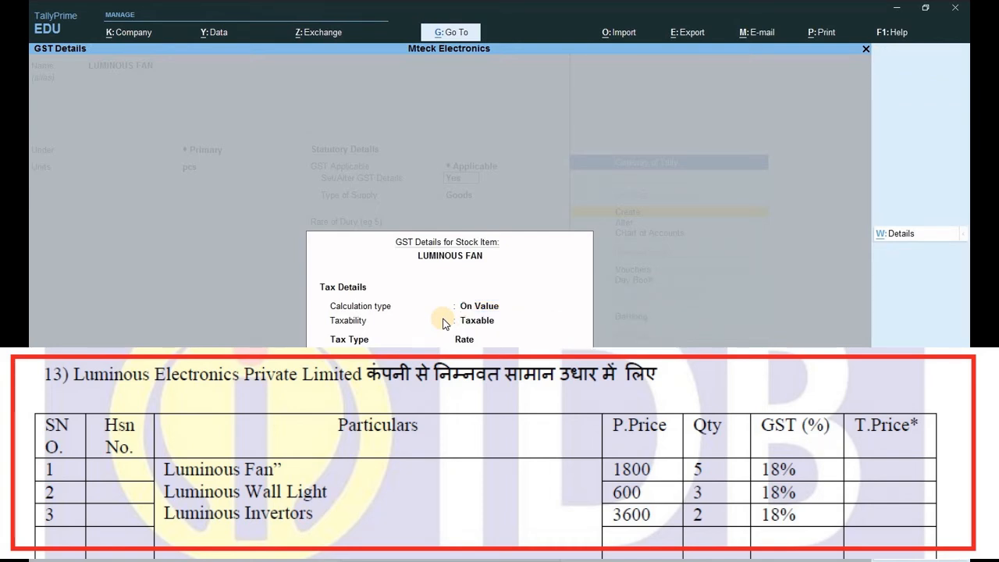
pyautogui.hotkey('ctrl', 'a')
pyautogui.press('Return')
pyautogui.press('Return')
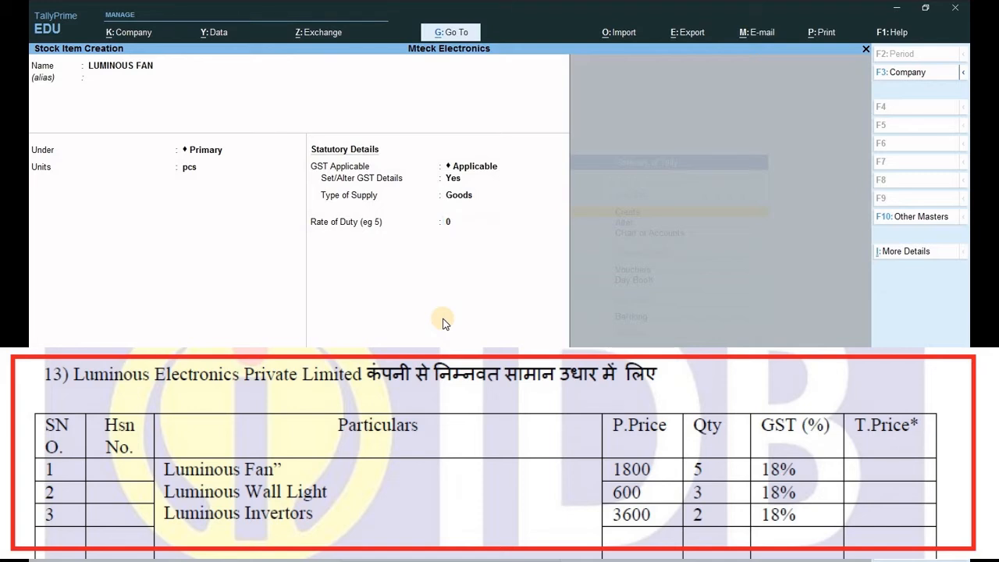
pyautogui.hotkey('ctrl', 'a')
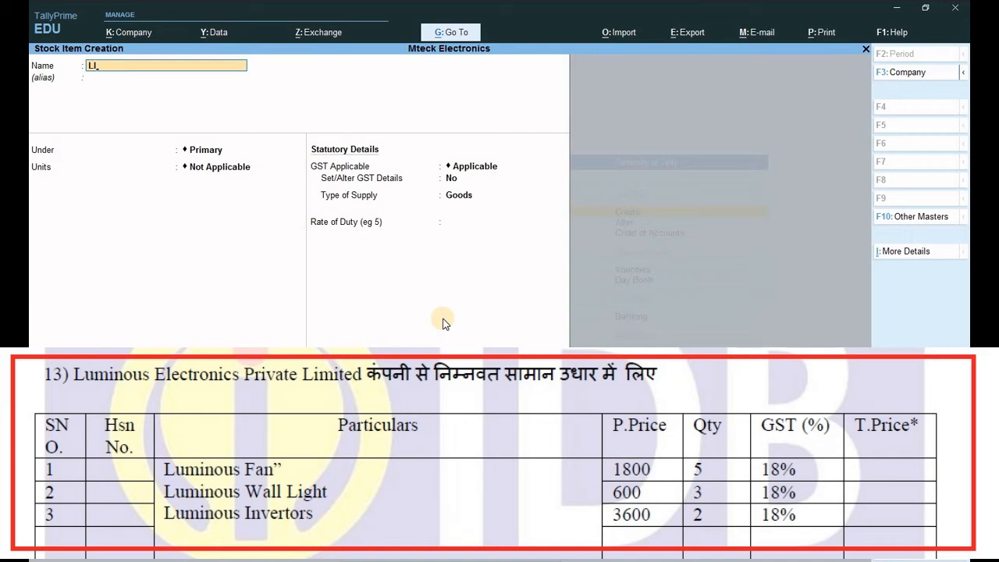
# - Start a stock item named LUMINOUS WALL LIGHTR in pcs
pyautogui.write('LI')
pyautogui.press('BackSpace')
pyautogui.write('UMINOUS WA')
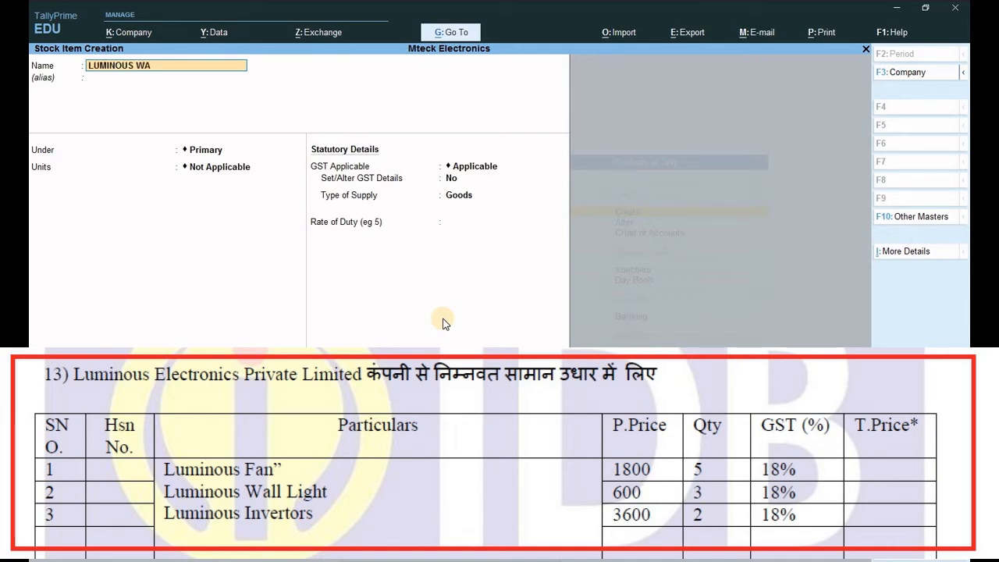
pyautogui.write('LL LIGHTR')
pyautogui.press('Return')
pyautogui.press('Return')
pyautogui.press('Return')
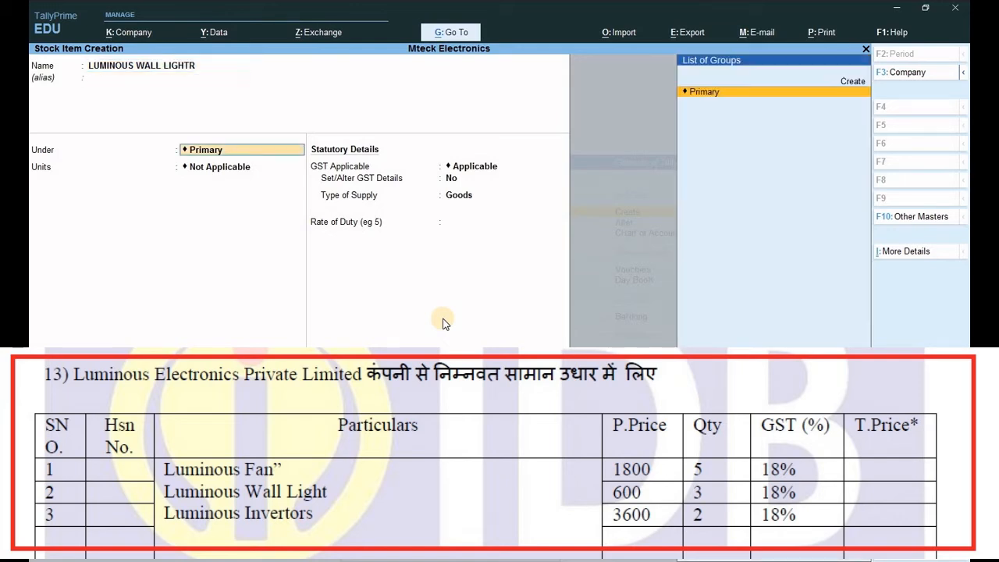
pyautogui.press('Down')
pyautogui.press('Return')
# - Mark the wall light's GST as Taxable goods and save the item
pyautogui.press('Return')
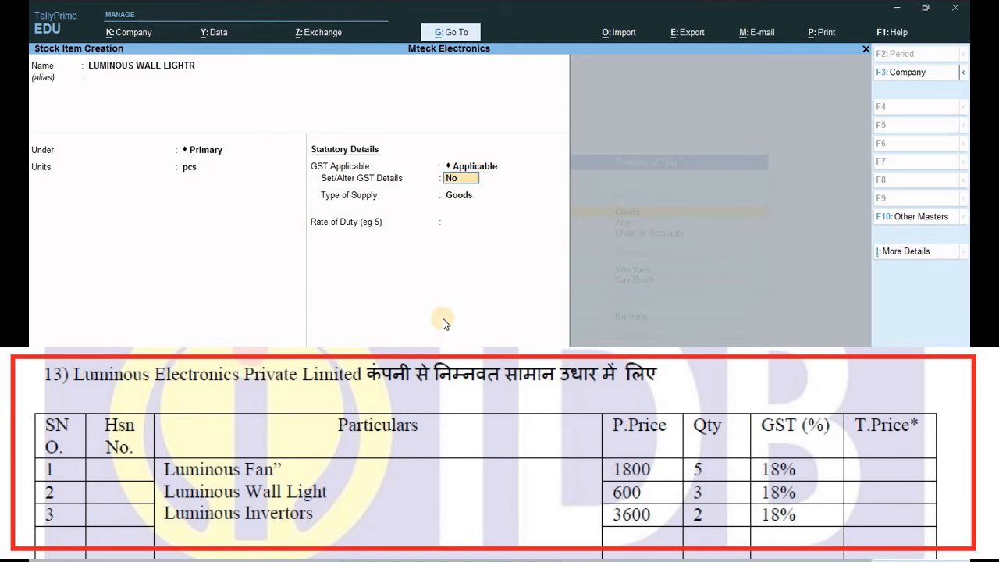
pyautogui.write('Y')
pyautogui.press('Return')
pyautogui.press('Return')
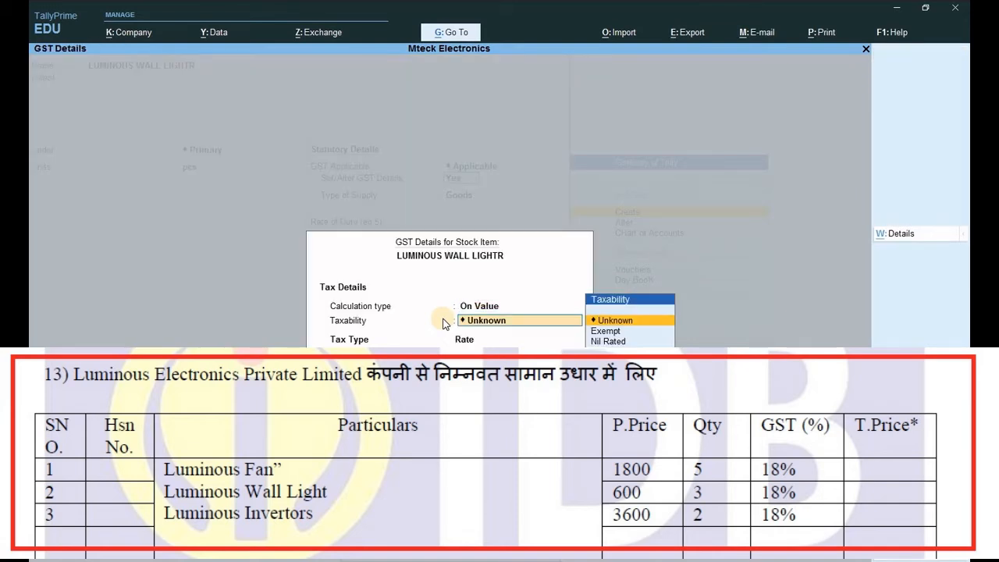
pyautogui.press('Down')
pyautogui.press('Down')
pyautogui.press('Down')
pyautogui.press('Return')
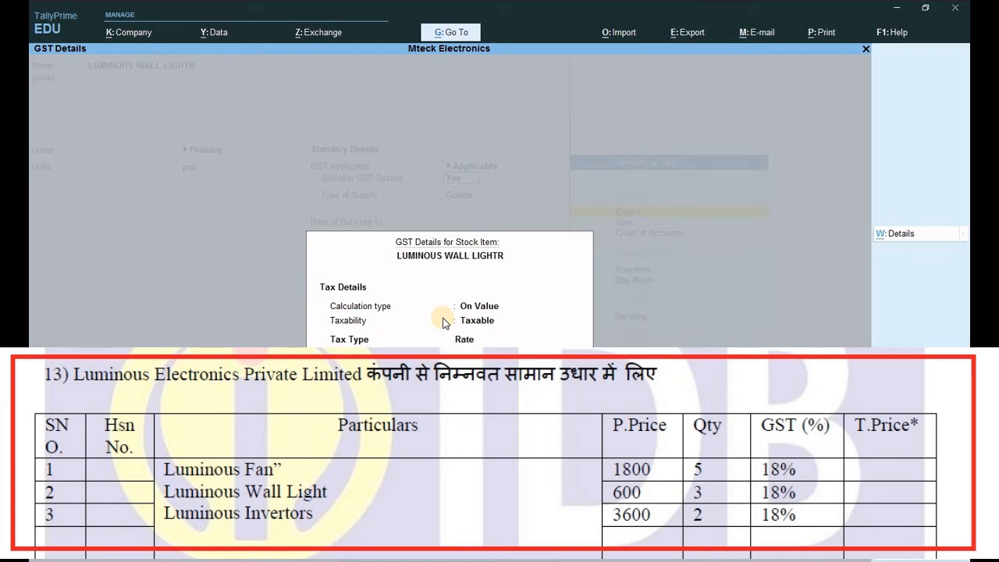
pyautogui.hotkey('ctrl', 'a')
pyautogui.press('Return')
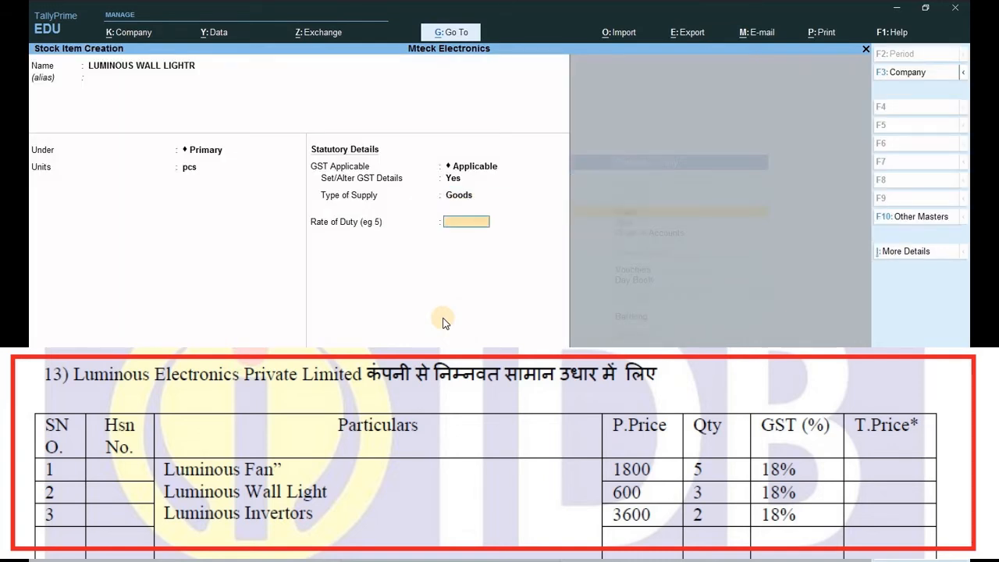
pyautogui.press('Return')
pyautogui.hotkey('ctrl', 'a')
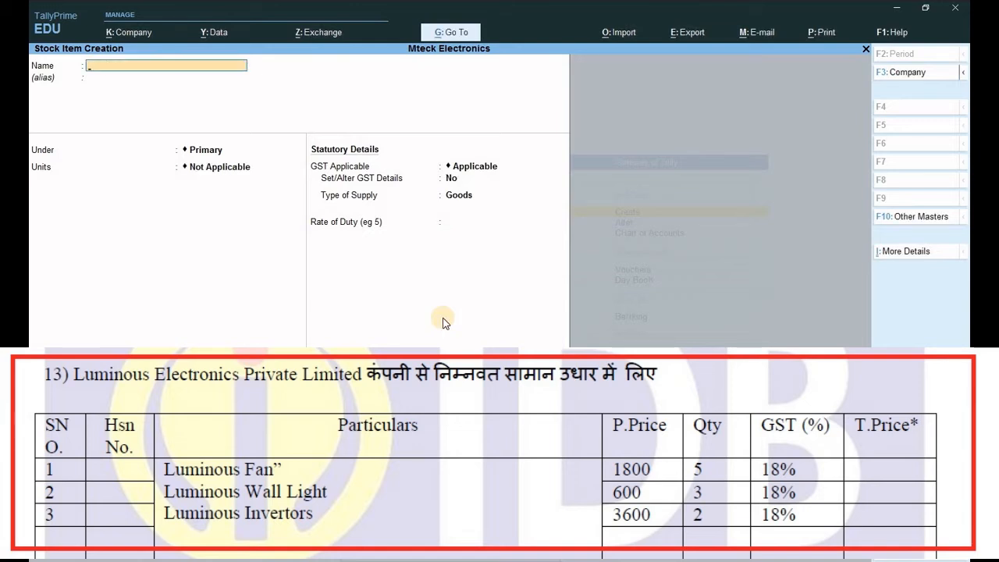
# - Start a stock item named LUMINOUS INVERTER in pcs
pyautogui.write('LUMINOUS')
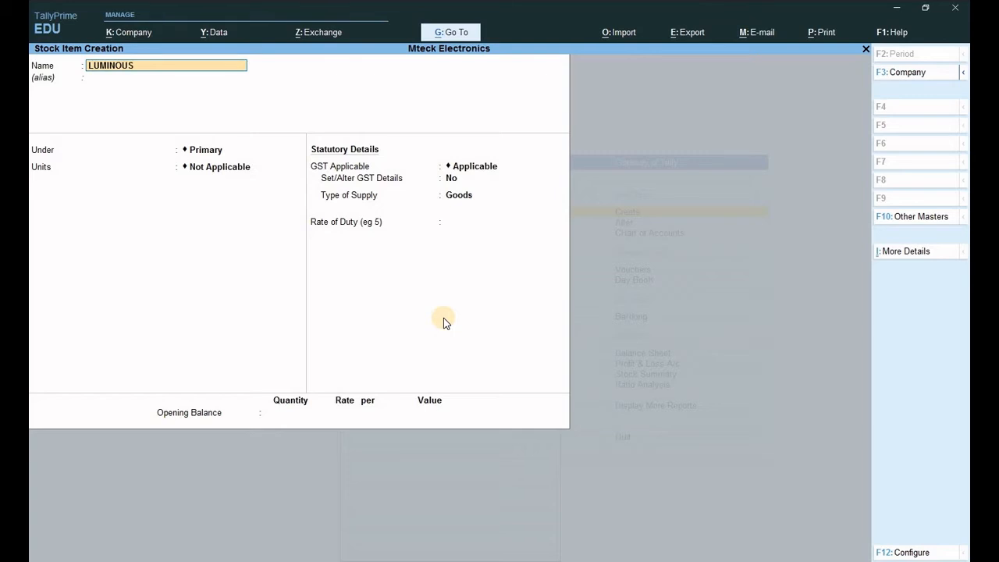
pyautogui.write(' INVERTER')
pyautogui.press('Return')
pyautogui.press('Return')
pyautogui.press('Return')
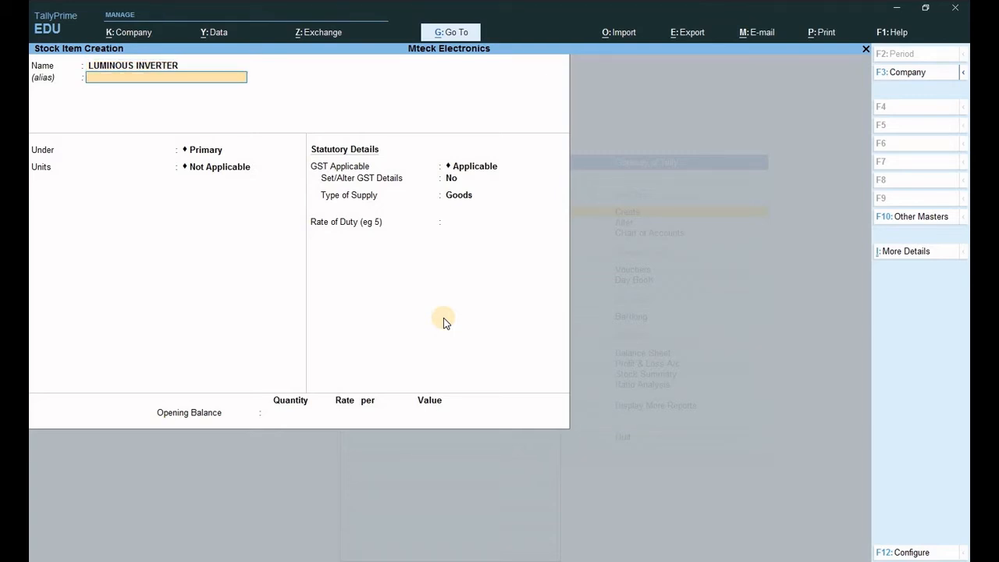
pyautogui.press('Down')
pyautogui.press('Return')
pyautogui.press('Return')
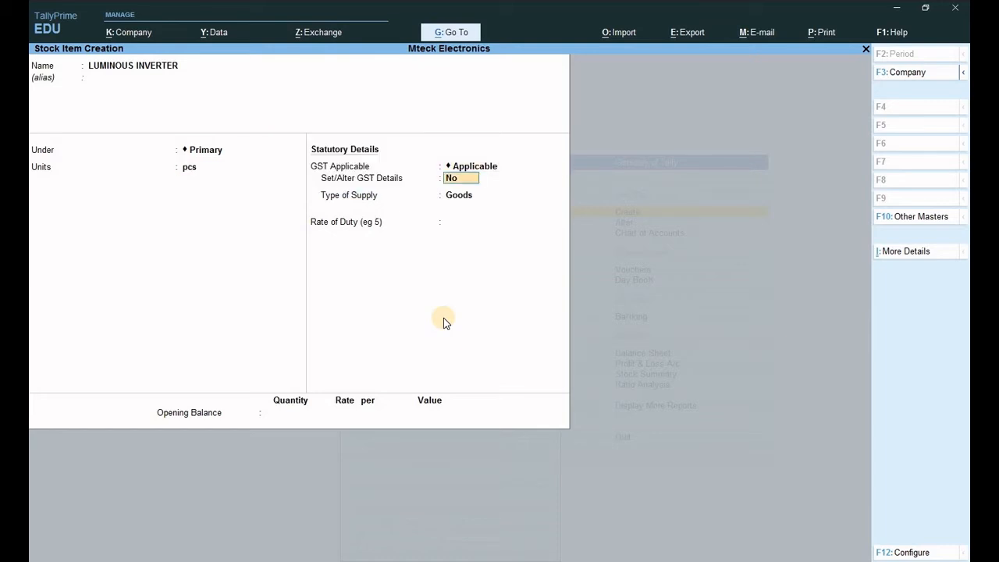
# - Make the inverter Taxable at 18% integrated tax and save it
pyautogui.press('y')
pyautogui.press('Return')
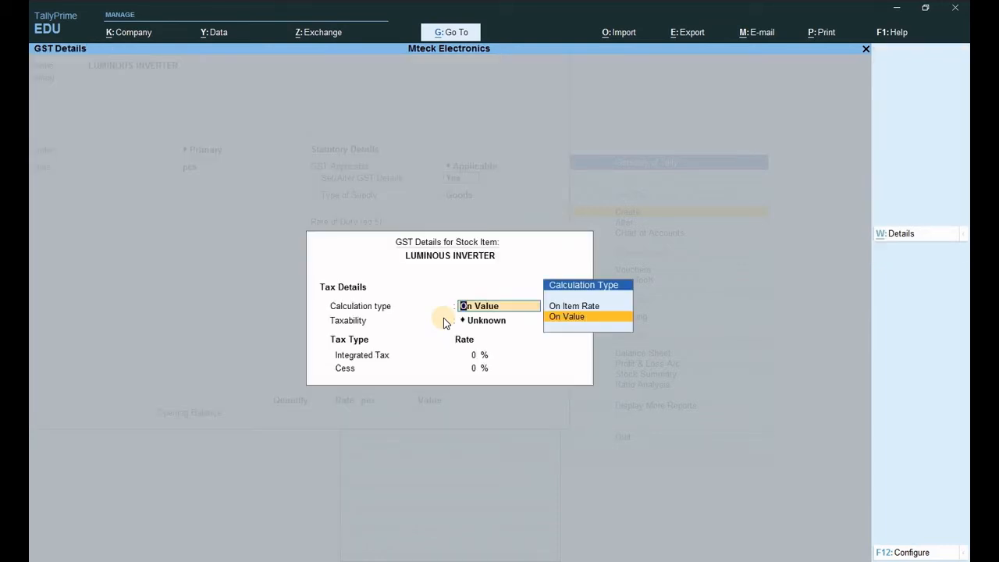
pyautogui.press('Return')
pyautogui.press('Down')
pyautogui.press('Down')
pyautogui.press('Down')
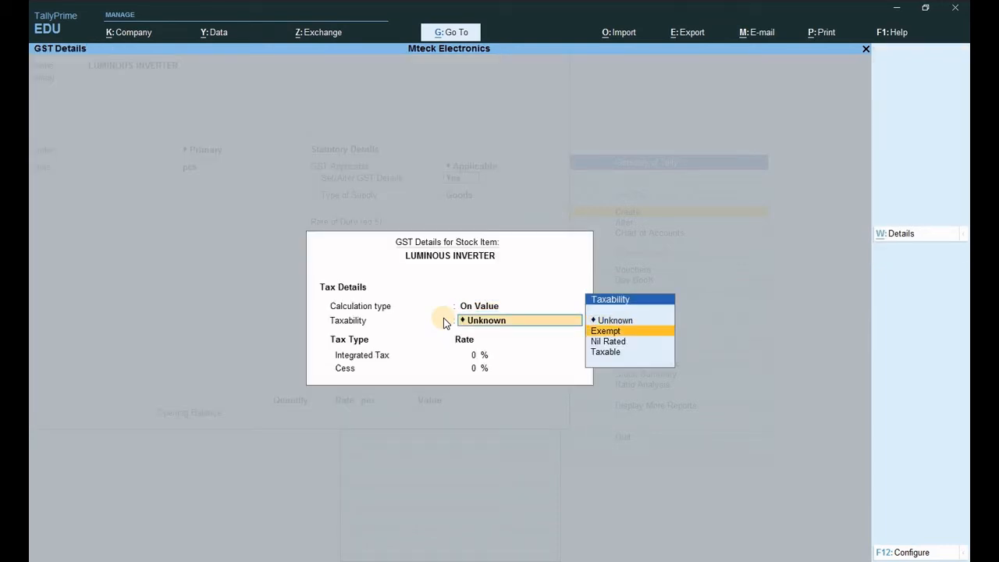
pyautogui.press('Return')
pyautogui.write('18')
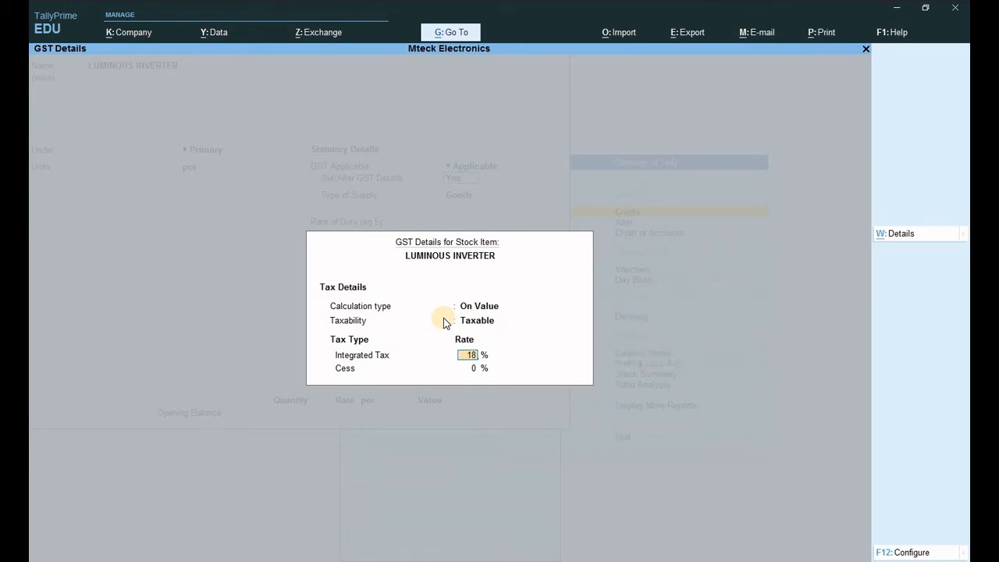
pyautogui.press('Return')
pyautogui.press('Return')
pyautogui.press('Return')
pyautogui.press('Return')
pyautogui.press('Return')
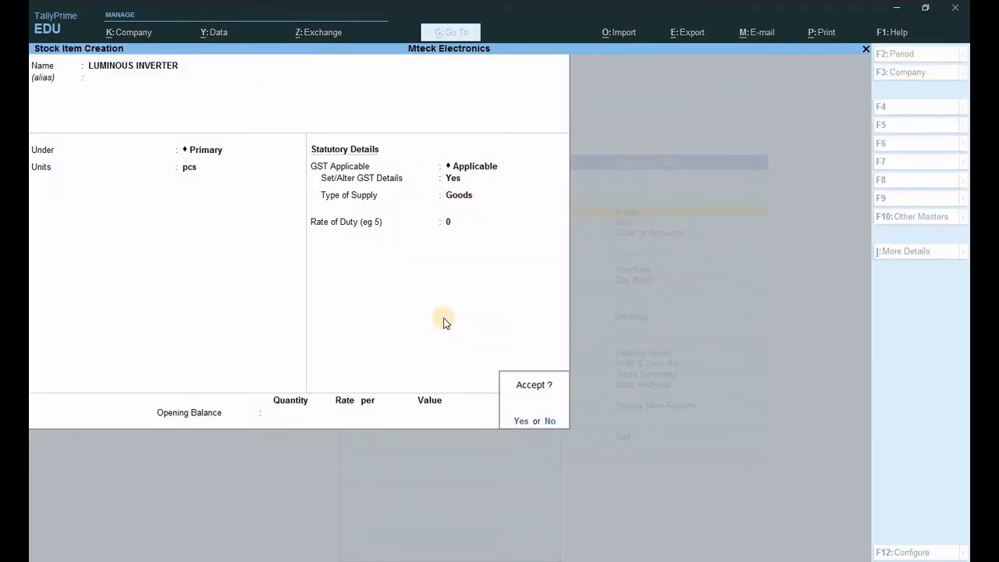
pyautogui.press('Return')
pyautogui.press('Escape')
pyautogui.press('Return')
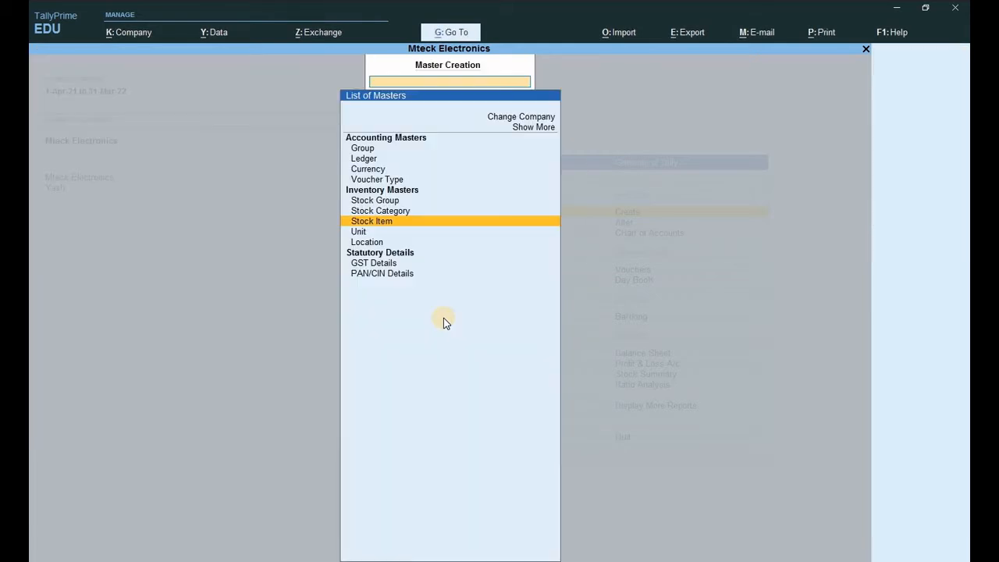
# - Begin Purchase voucher No. 3 with the supplier invoice number and party LUMINOUS ELECT PVT ,LYTD
pyautogui.press('Escape')
pyautogui.press('v')
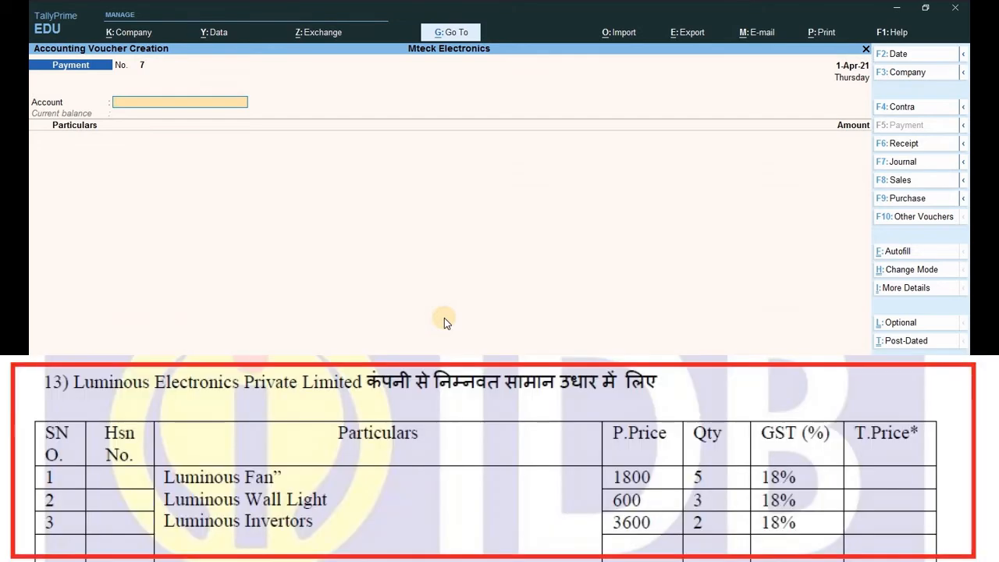
pyautogui.click(891, 204)
pyautogui.write('1233')
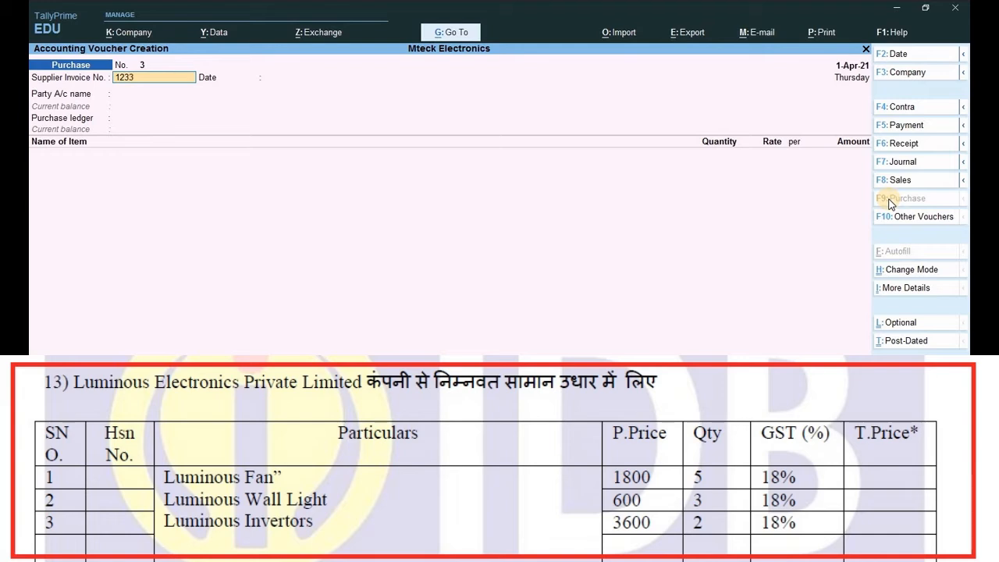
pyautogui.press('Return')
pyautogui.press('Return')
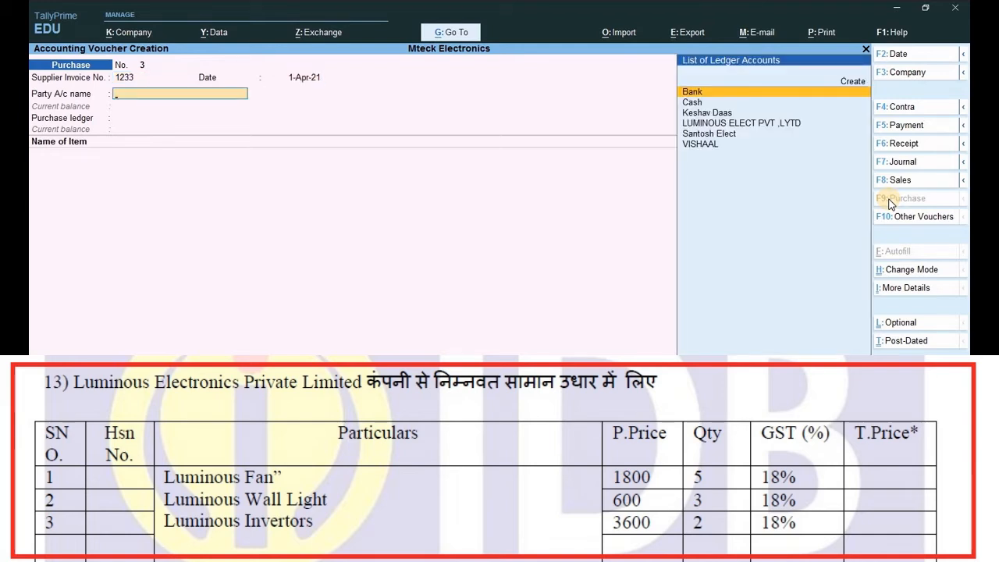
pyautogui.press('Down')
pyautogui.press('Down')
pyautogui.press('Down')
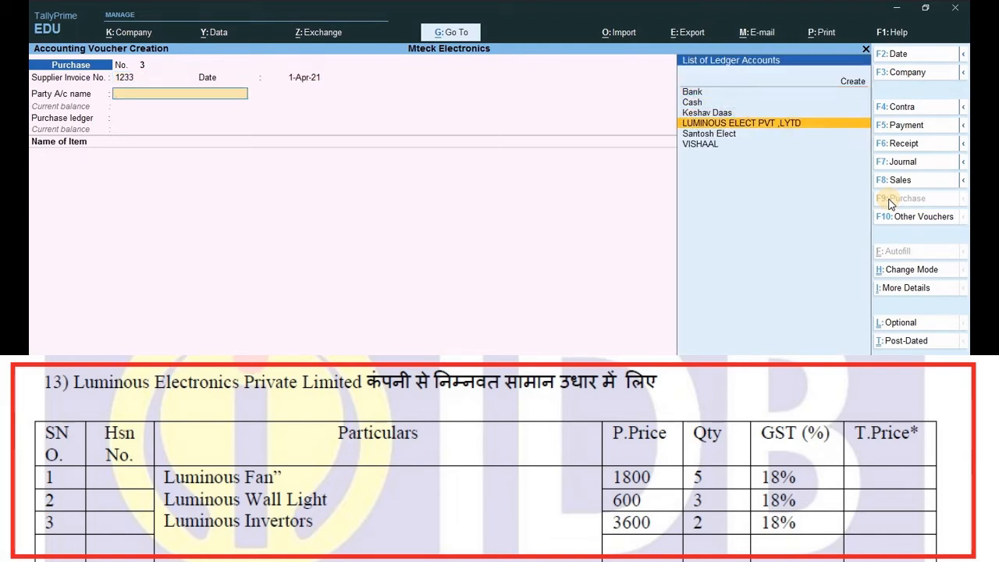
pyautogui.press('Return')
pyautogui.press('Return')
pyautogui.press('Return')
pyautogui.press('Return')
pyautogui.press('Return')
pyautogui.press('Return')
pyautogui.press('Return')
pyautogui.press('Return')
pyautogui.press('Return')
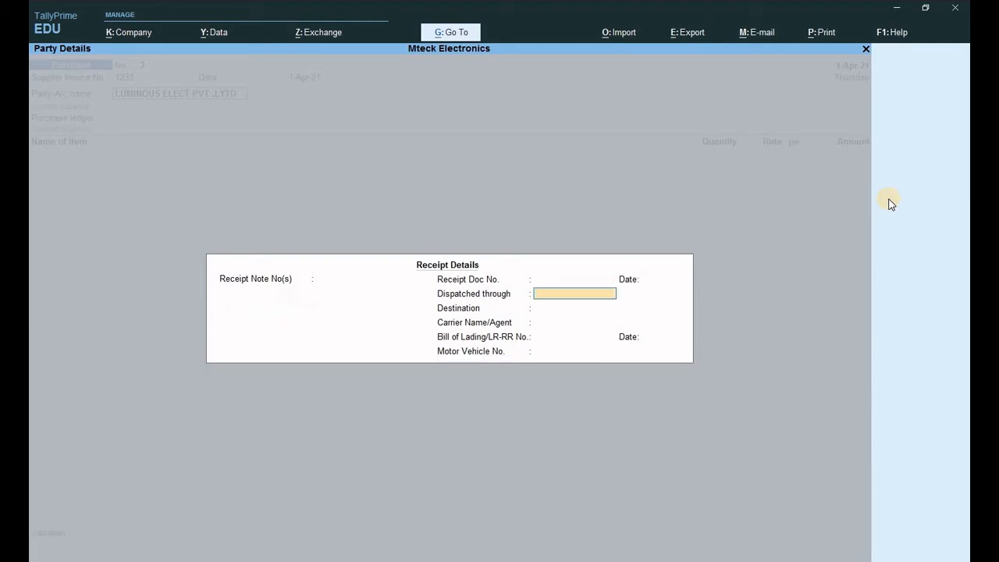
pyautogui.press('Return')
pyautogui.press('Return')
pyautogui.press('Return')
pyautogui.press('Return')
pyautogui.press('Return')
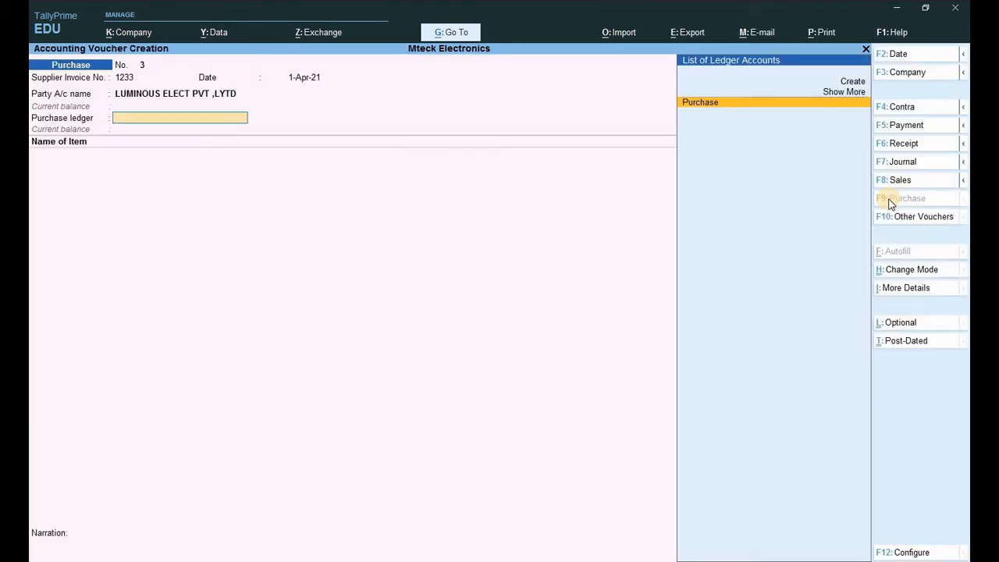
pyautogui.press('Return')
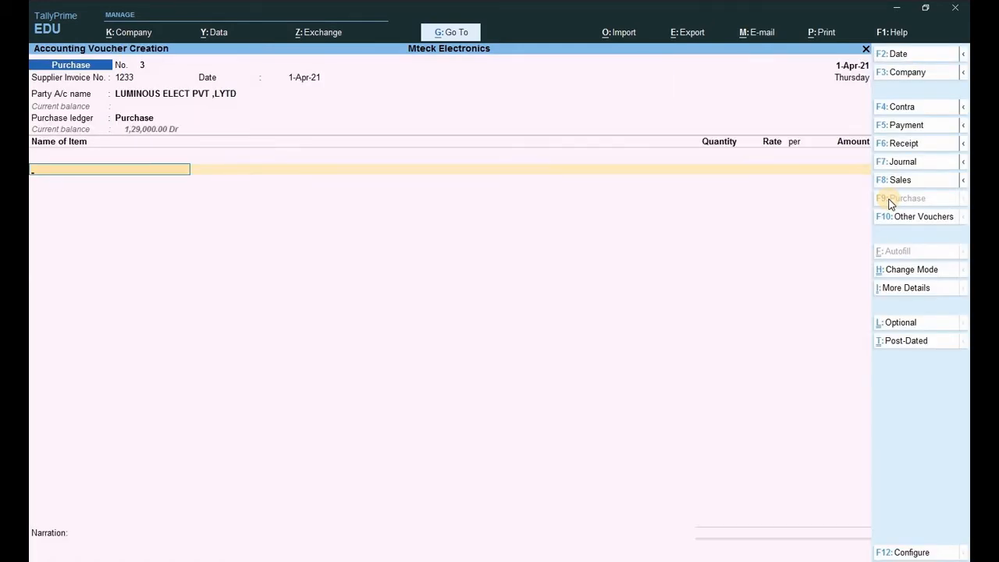
# - Add LUMINOUS FAN to the purchase: 5 pcs at a rate of 1,800
pyautogui.write('LI')
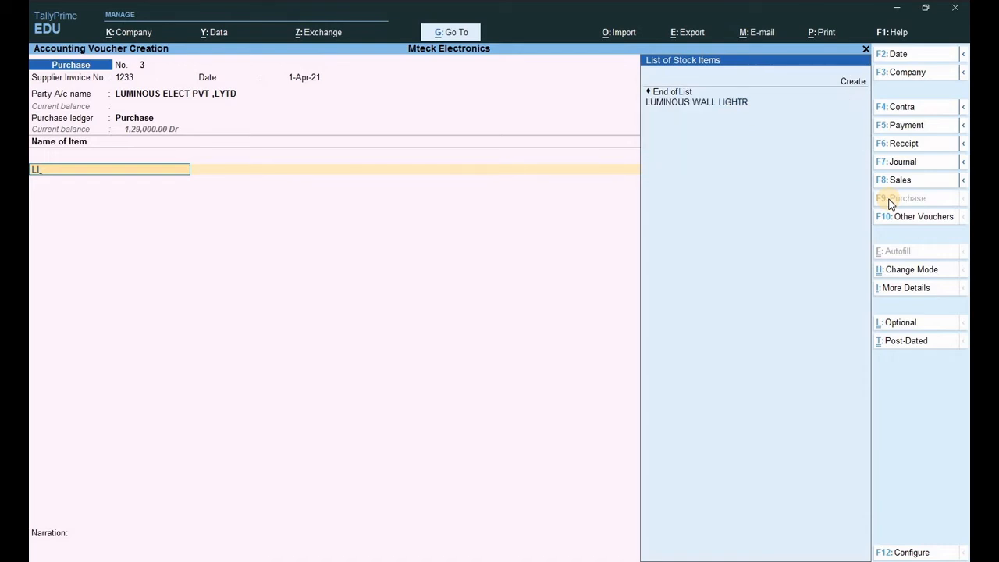
pyautogui.press('BackSpace')
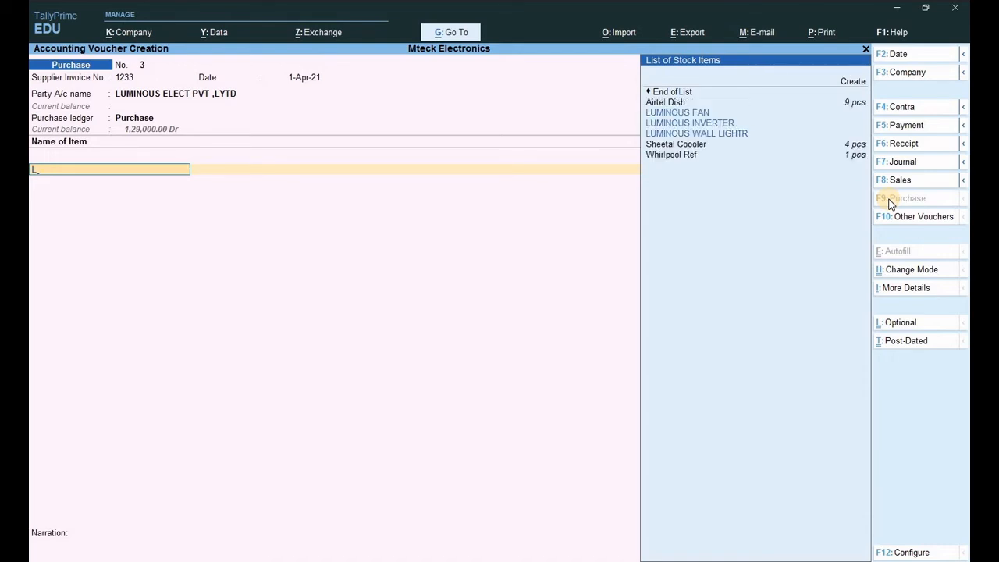
pyautogui.press('Return')
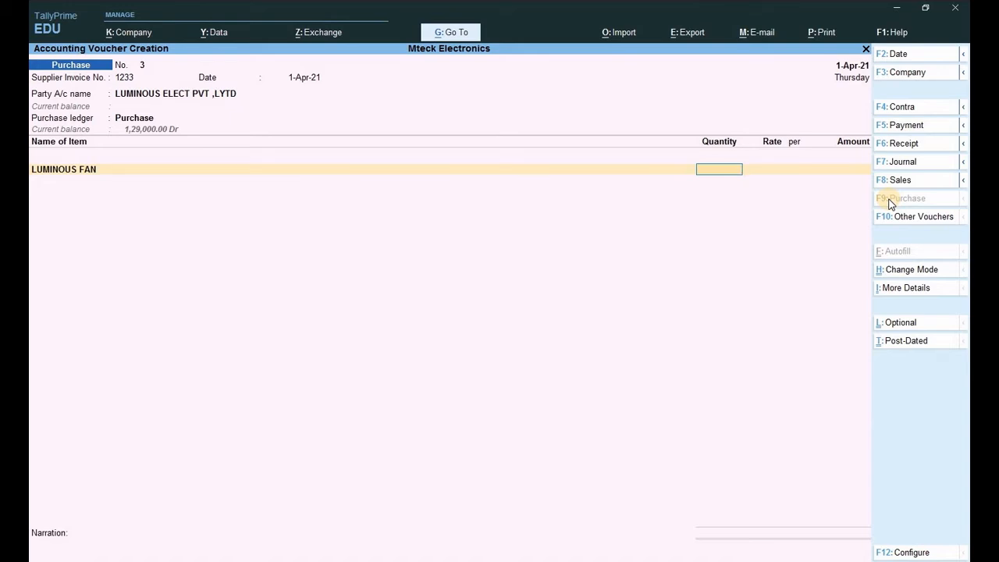
pyautogui.write('5')
pyautogui.press('Return')
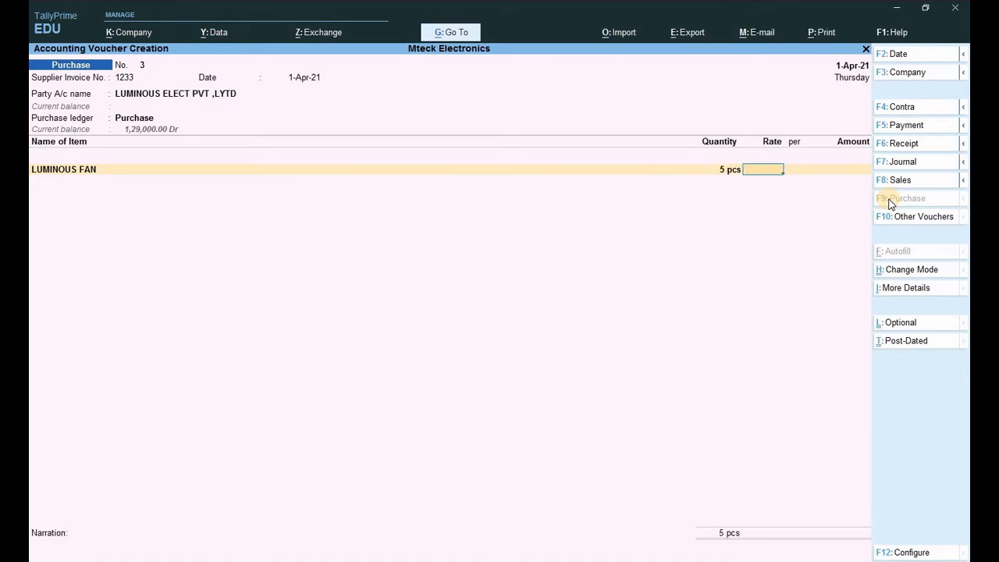
pyautogui.write('1800')
pyautogui.press('Return')
pyautogui.press('Return')
pyautogui.press('Return')
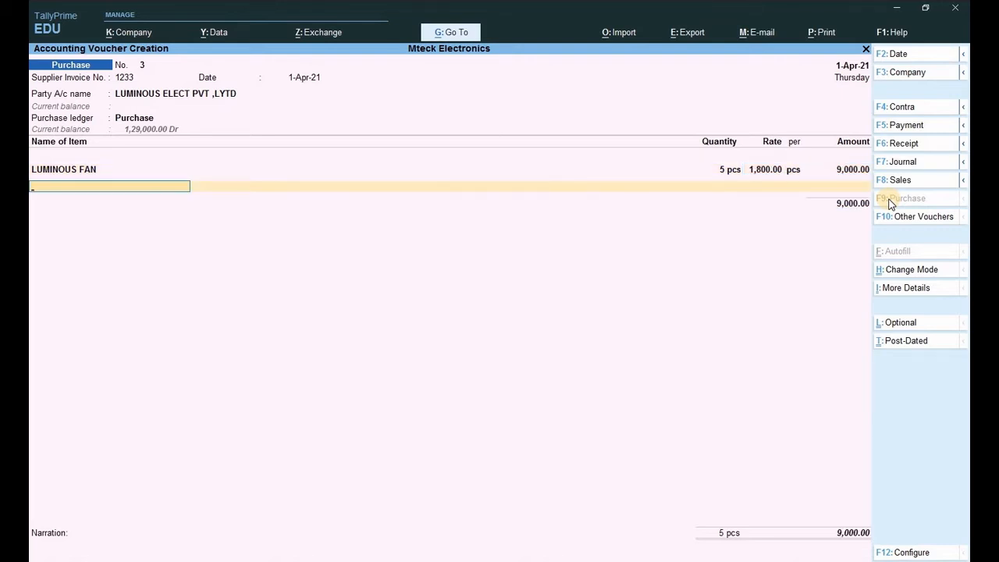
# - Add LUMINOUS WALL LIGHTR as the second item: 3 pcs at 600
pyautogui.write('L')
pyautogui.press('Down')
pyautogui.press('Down')
pyautogui.press('Down')
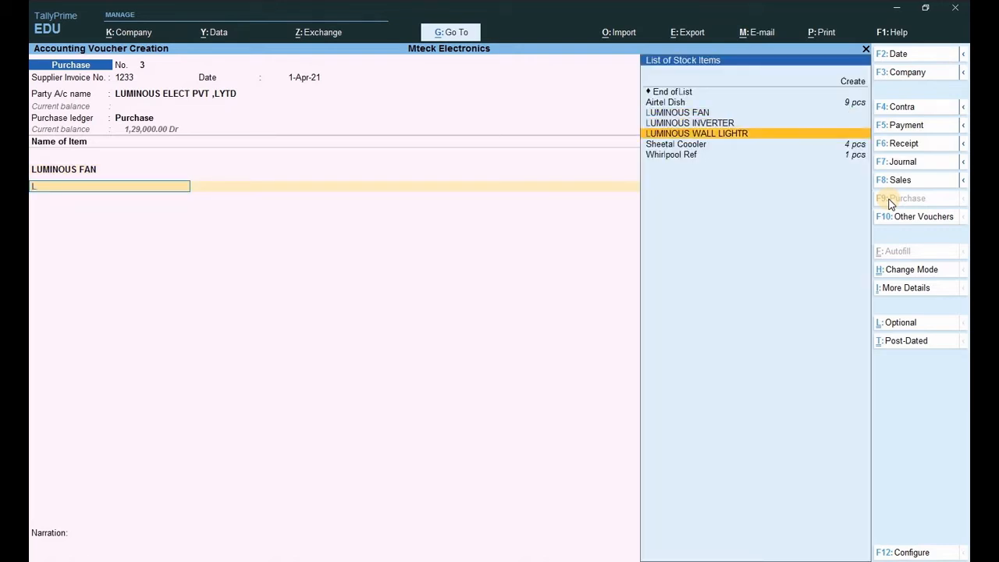
pyautogui.press('Return')
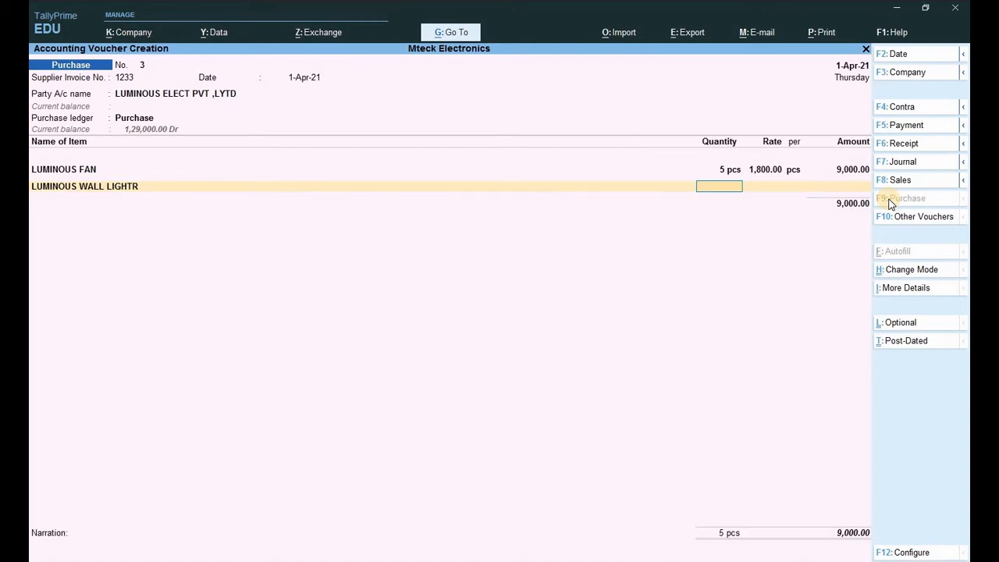
pyautogui.write('3')
pyautogui.press('Return')
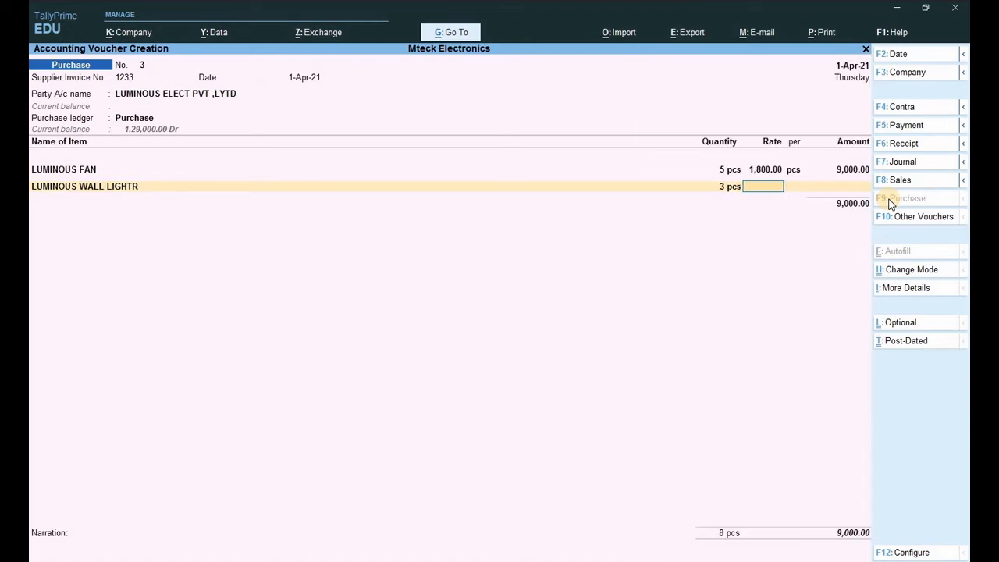
pyautogui.write('600')
pyautogui.press('Return')
pyautogui.press('Return')
pyautogui.press('Return')
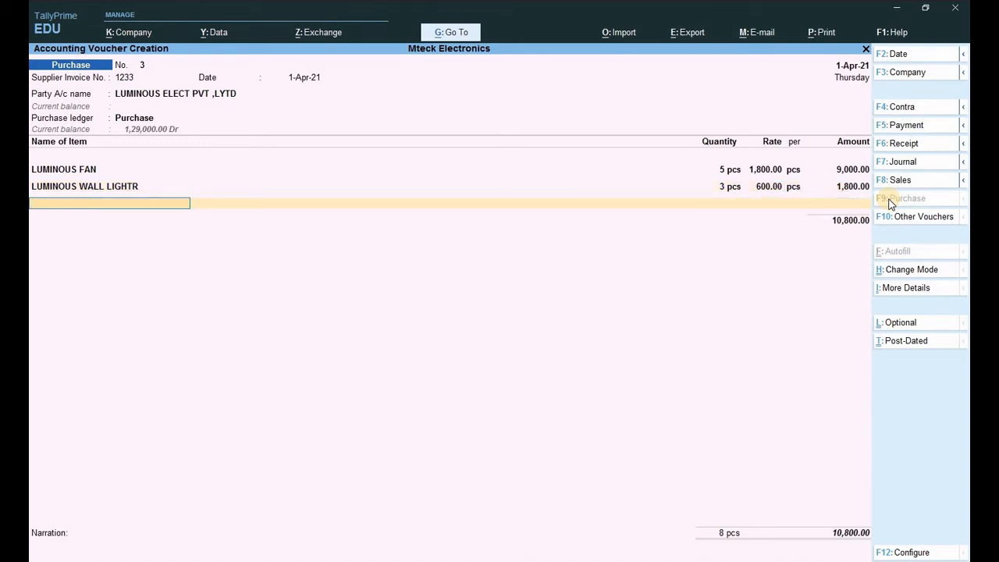
# - Add LUMINOUS INVERTER as the third item: 2 pcs at 3,600, bringing the total to 18,000
pyautogui.write('L')
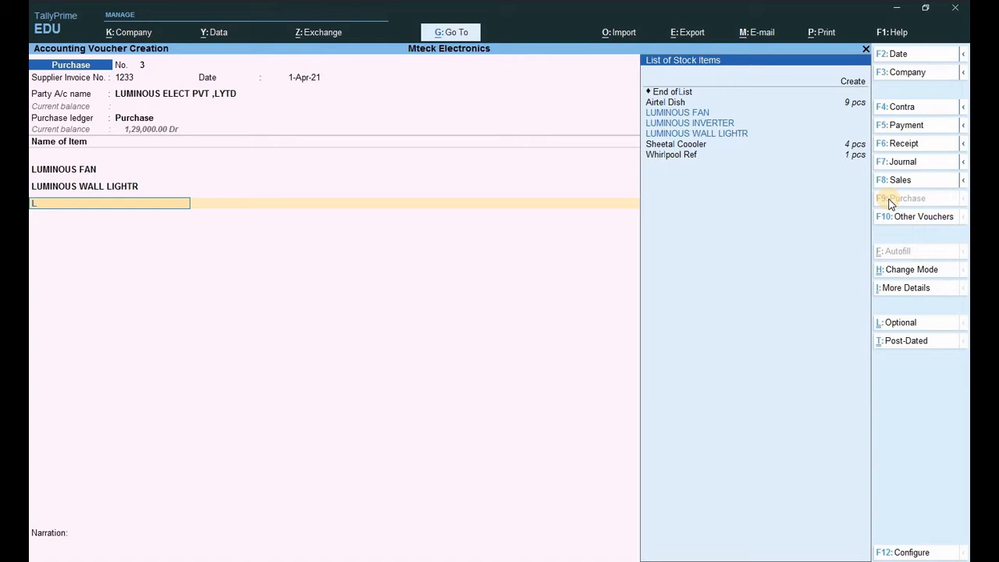
pyautogui.press('Down')
pyautogui.press('Down')
pyautogui.press('Up')
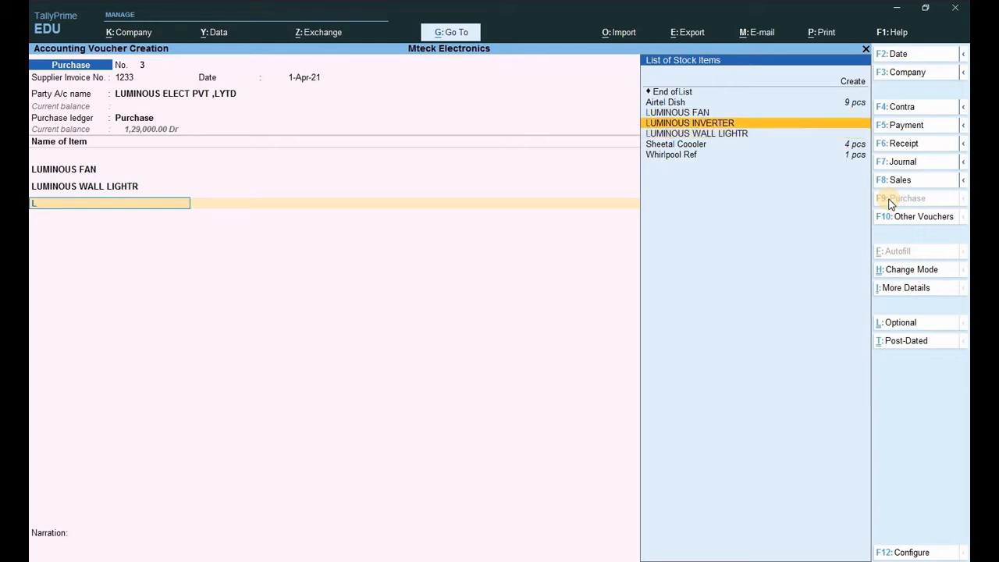
pyautogui.press('Return')
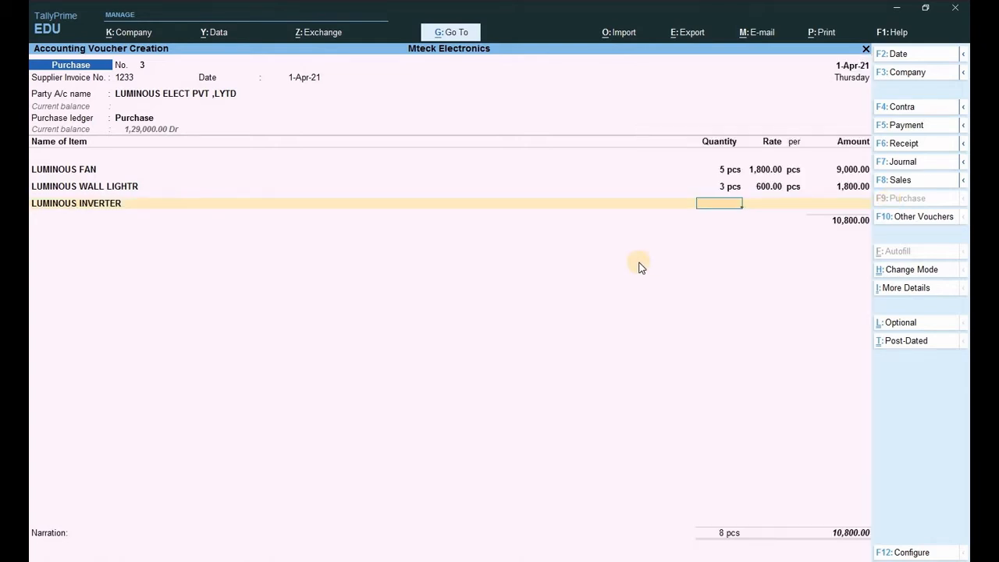
pyautogui.write('2')
pyautogui.press('Return')
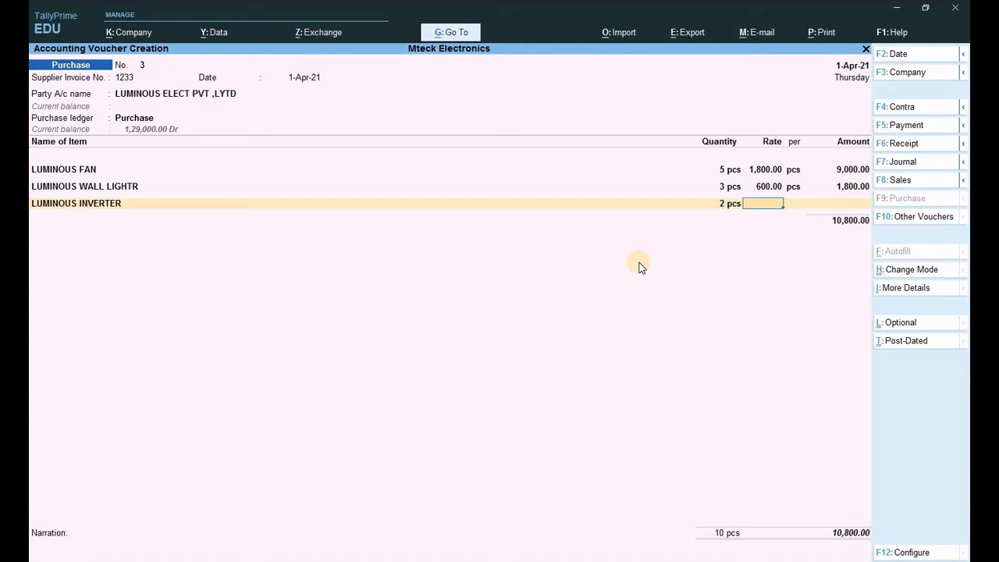
pyautogui.write('3600')
pyautogui.press('Return')
pyautogui.press('Return')
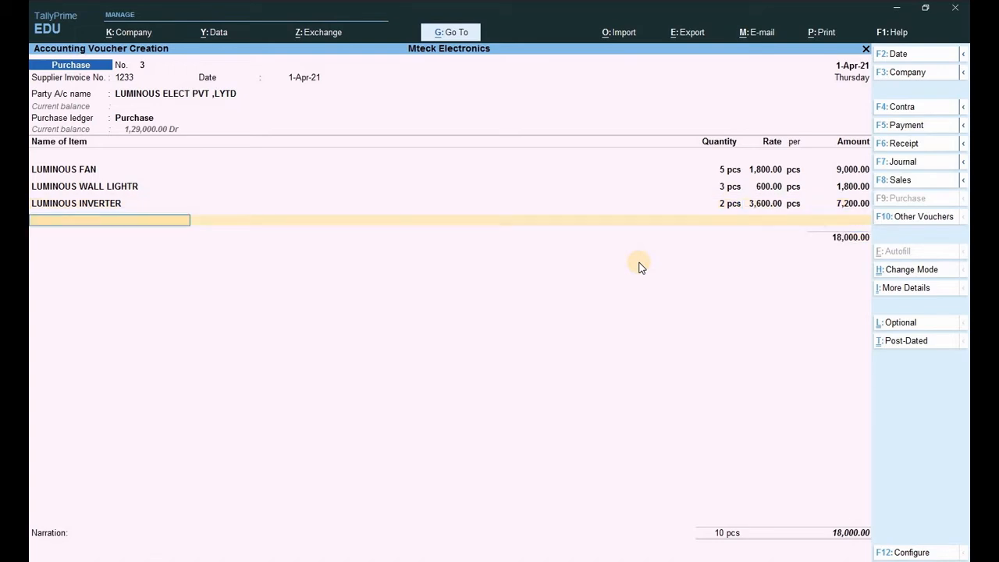
# - Add Cgst and Sgst of 1,620.00 each and record new bill reference 1233 for the 21,240.00 purchase
pyautogui.write('C')
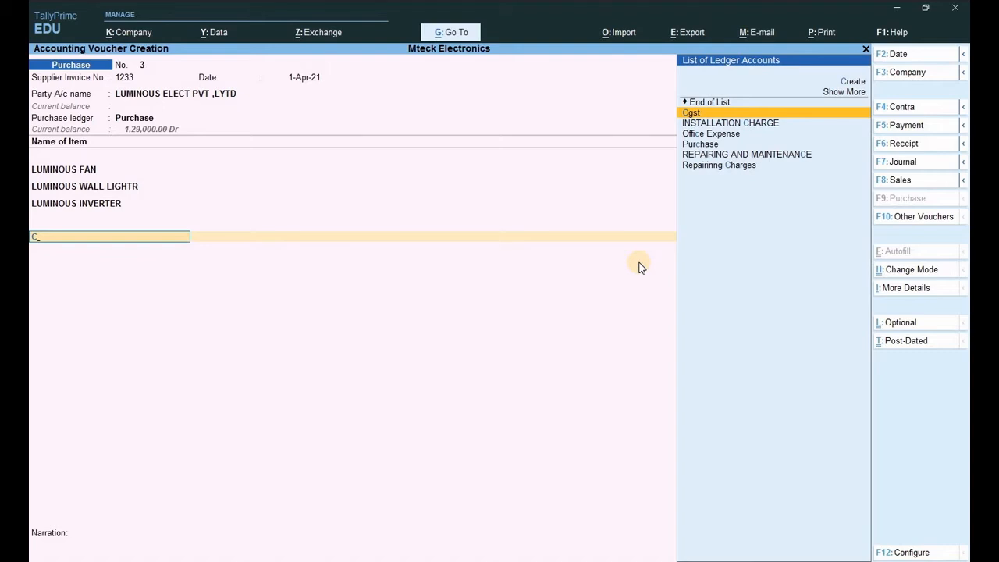
pyautogui.press('Return')
pyautogui.press('Return')
pyautogui.write('S')
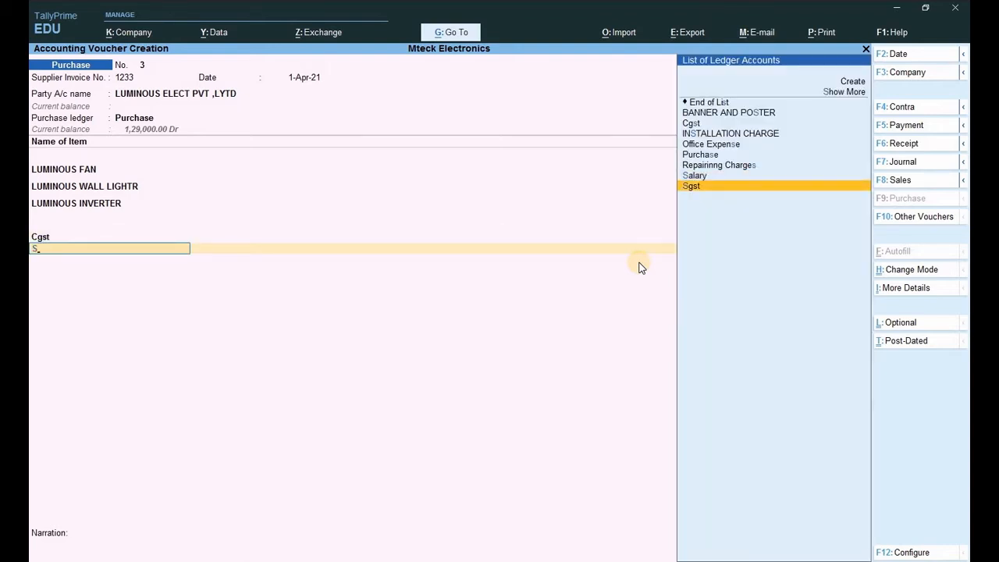
pyautogui.press('Return')
pyautogui.press('Return')
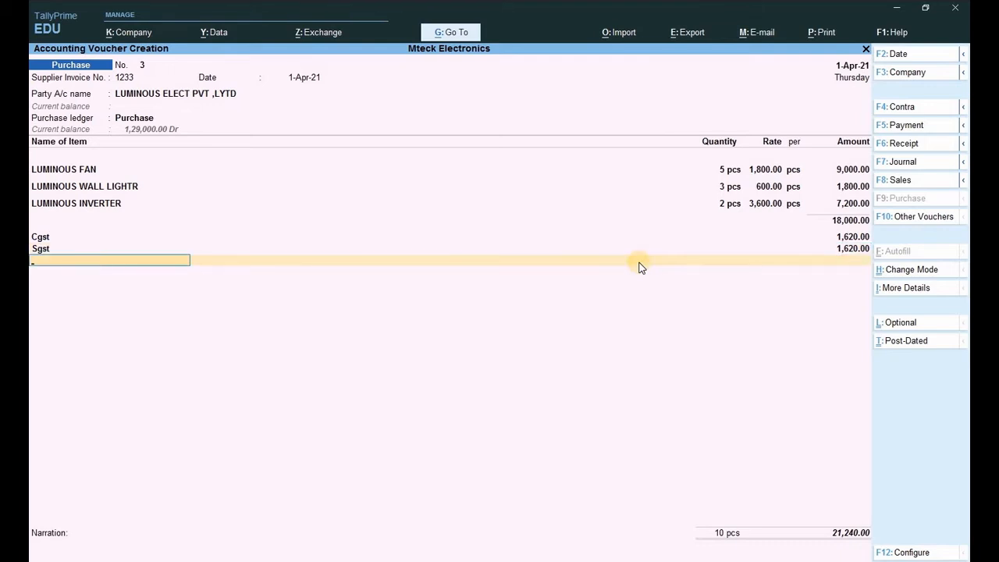
pyautogui.press('Return')
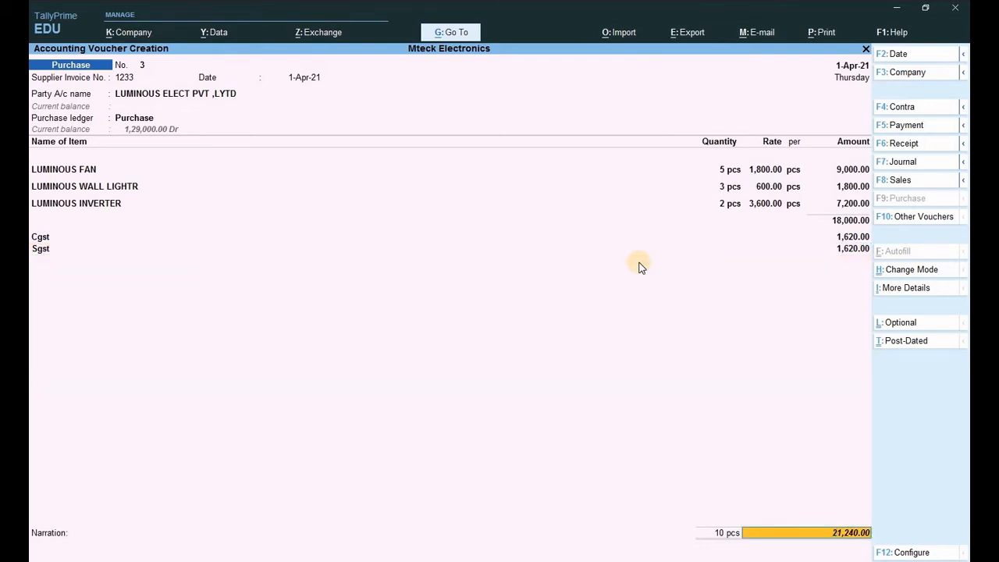
pyautogui.press('Return')
pyautogui.press('Return')
pyautogui.press('Return')
pyautogui.press('Return')
pyautogui.press('Return')
pyautogui.press('Return')
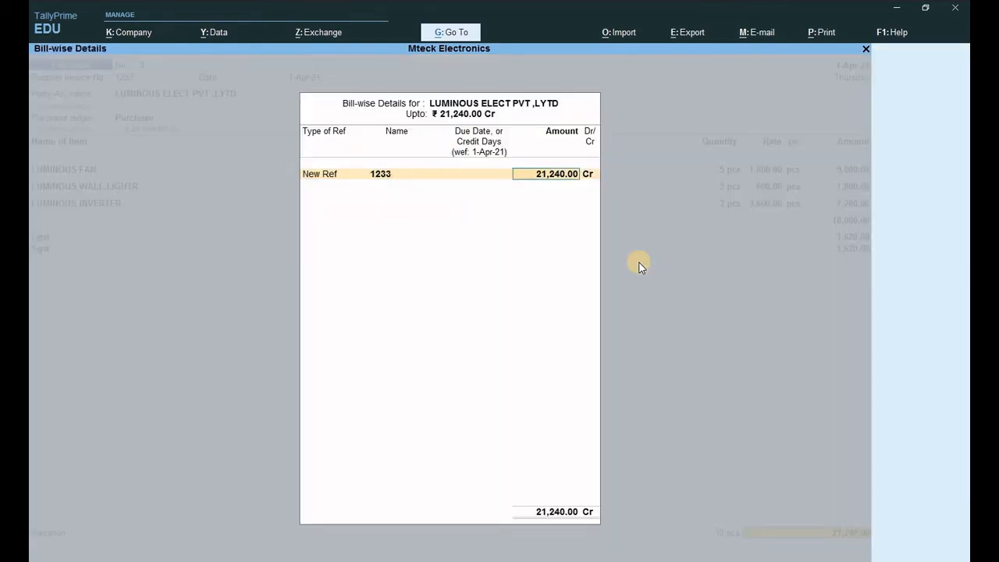
pyautogui.press('Return')
pyautogui.press('Return')
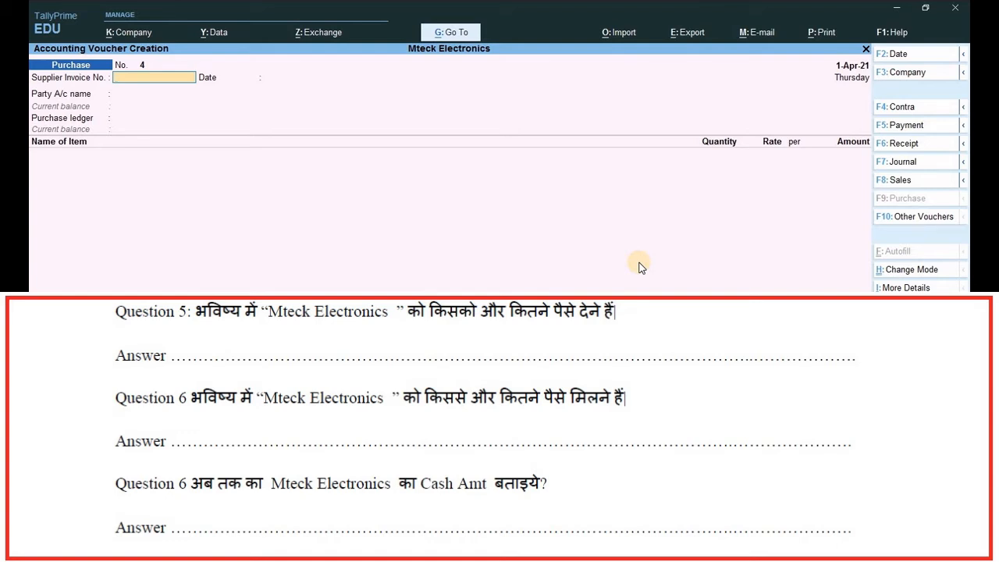
# - Quit voucher entry and open Statements of Accounts under Display More Reports
pyautogui.press('Escape')
pyautogui.press('y')
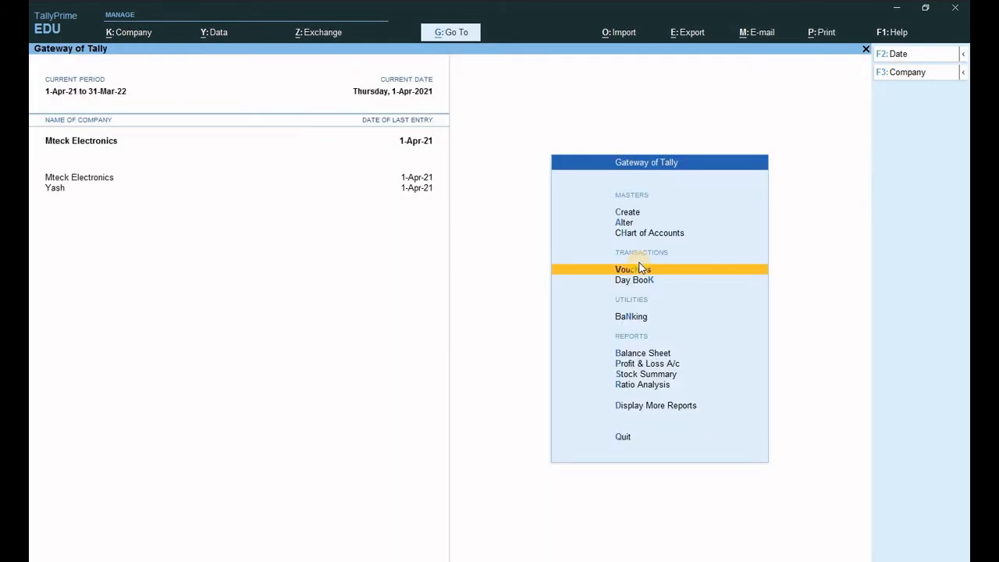
pyautogui.press('d')
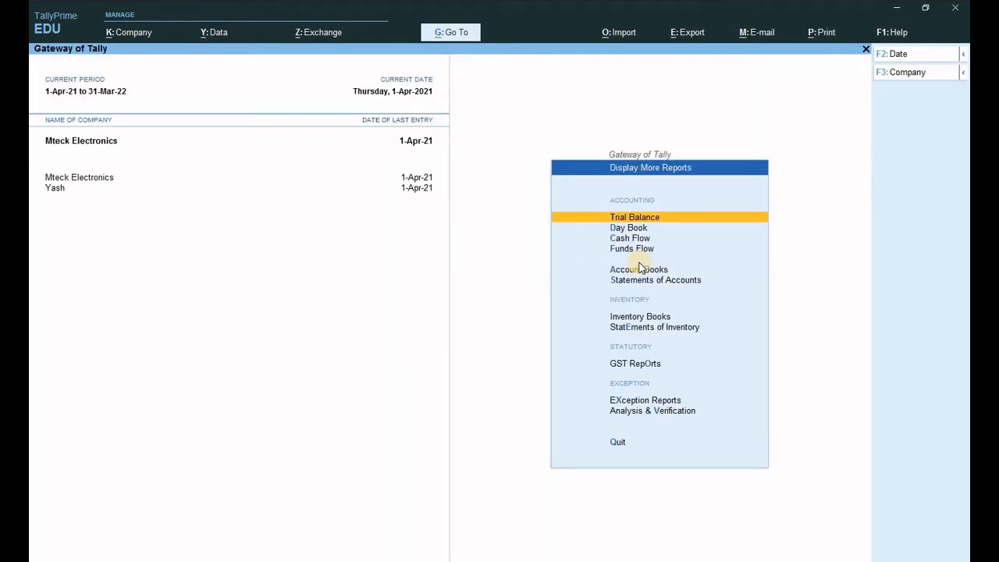
pyautogui.press('Down')
pyautogui.click(639, 269)
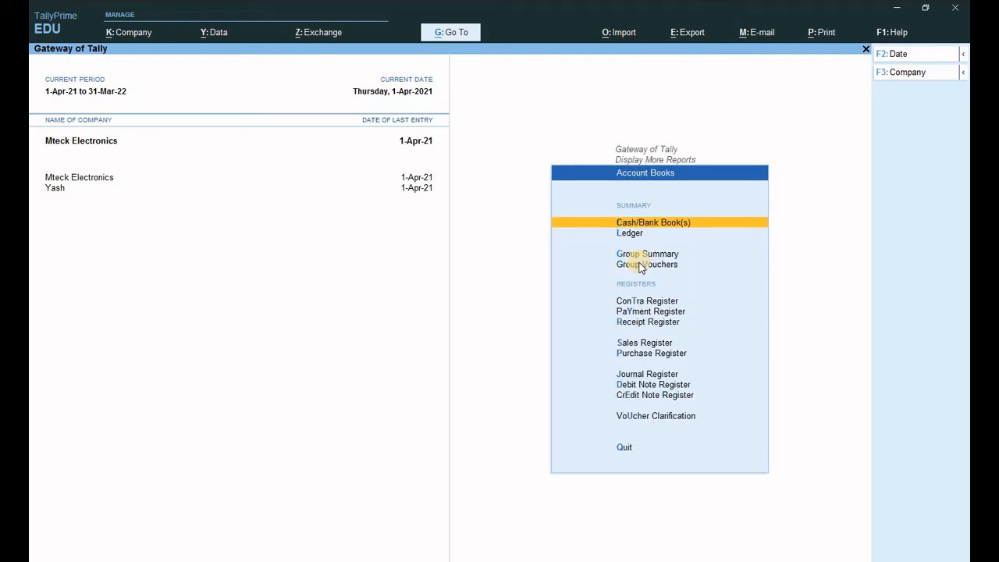
pyautogui.press('Escape')
pyautogui.press('Down')
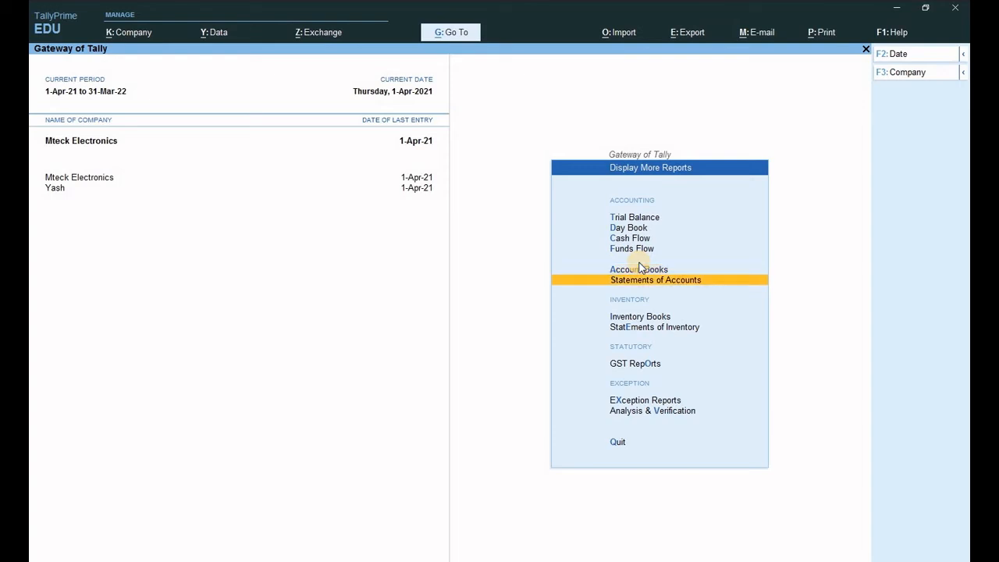
pyautogui.press('Return')
pyautogui.press('Return')
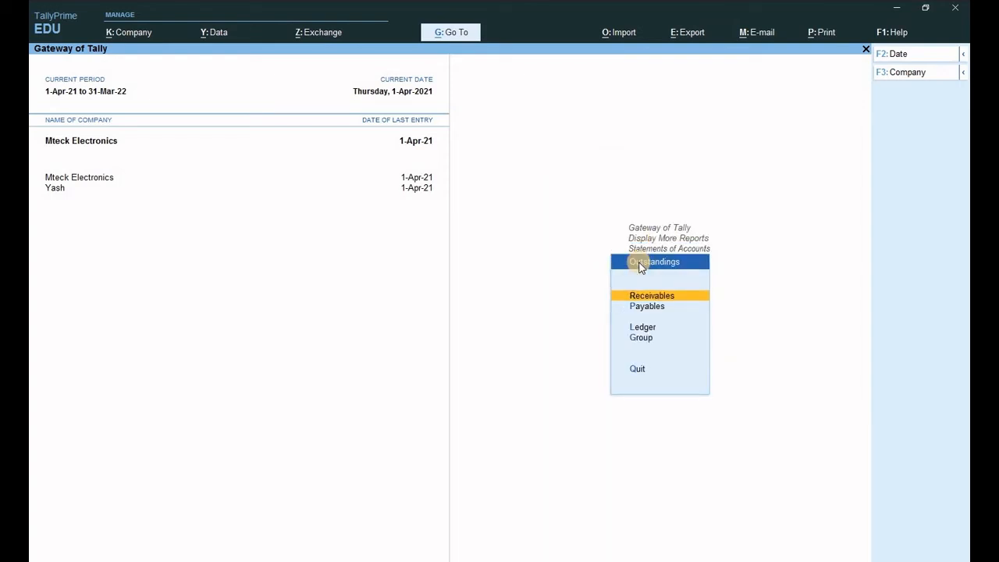
# - Review the Bills Payable report totalling 1,25,080.00, then close it
pyautogui.press('Down')
pyautogui.press('Return')
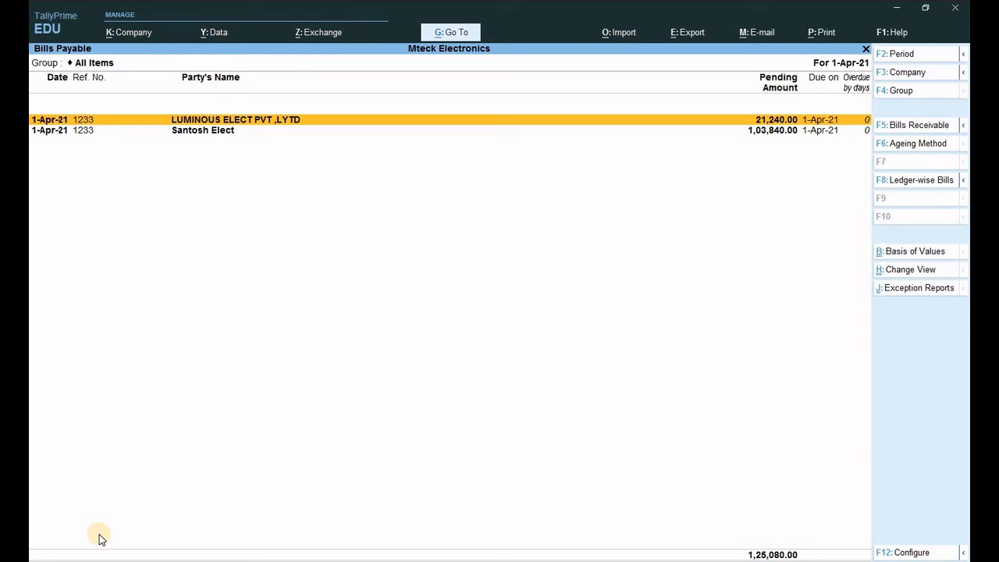
pyautogui.press('Down')
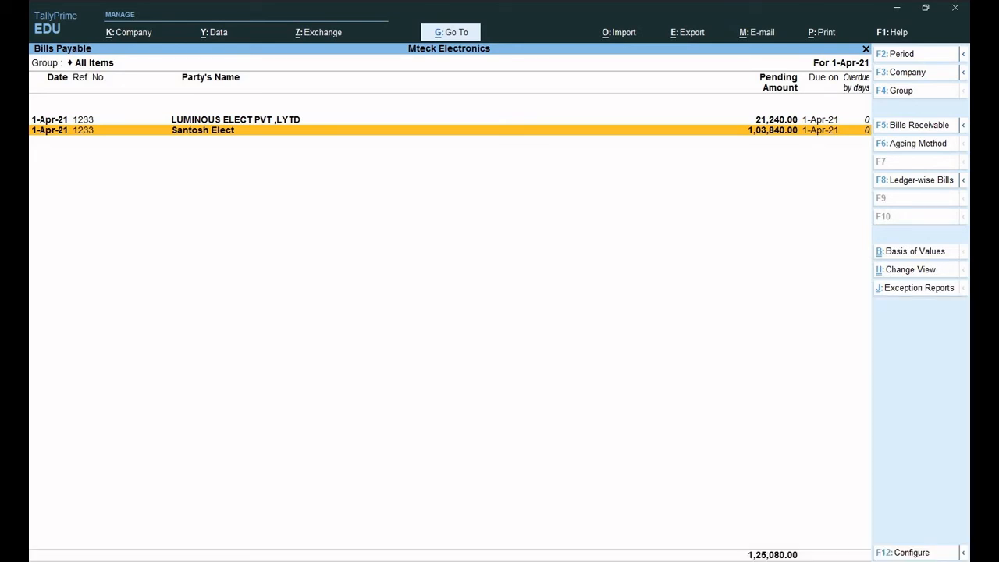
pyautogui.press('Escape')
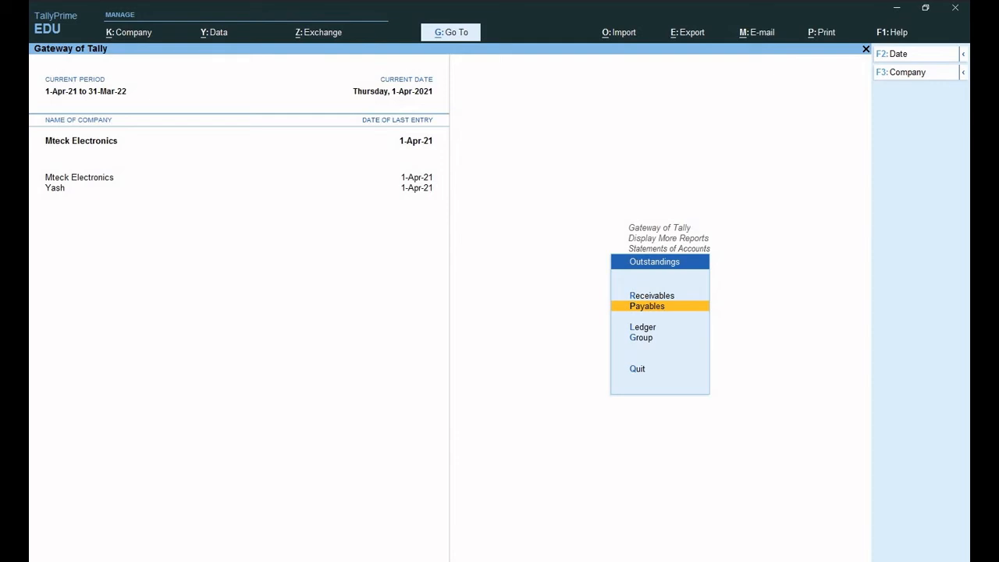
# - Check the Bills Receivable report's two customer bills of 4,720.00 and 3,304.00, then close it
pyautogui.press('Up')
pyautogui.press('Return')
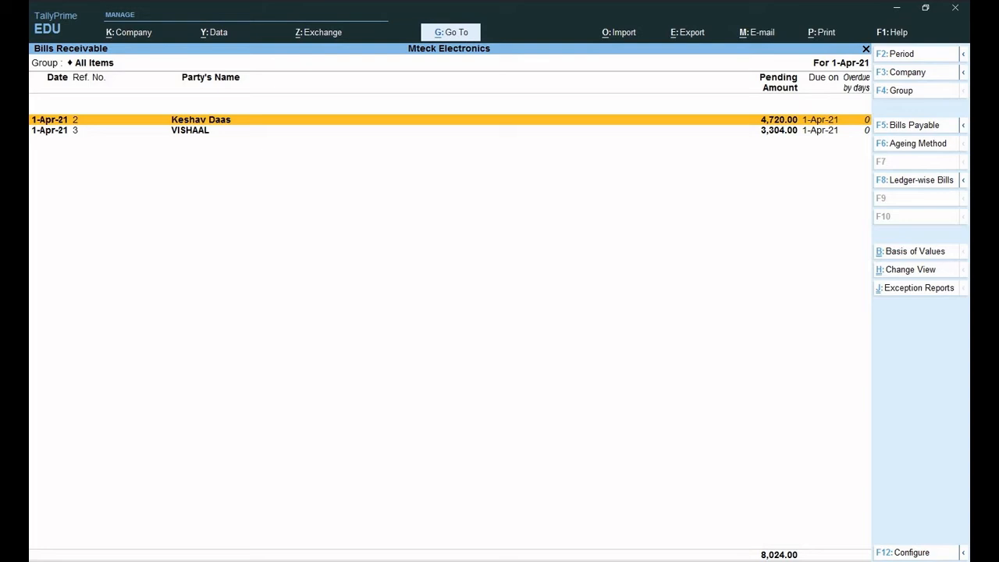
pyautogui.press('Down')
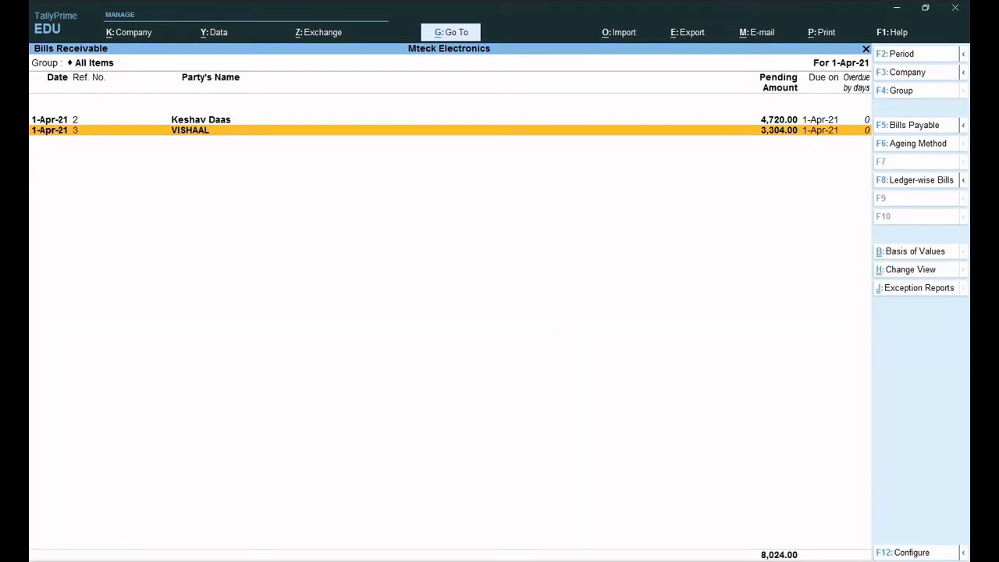
pyautogui.press('Escape')
pyautogui.press('Escape')
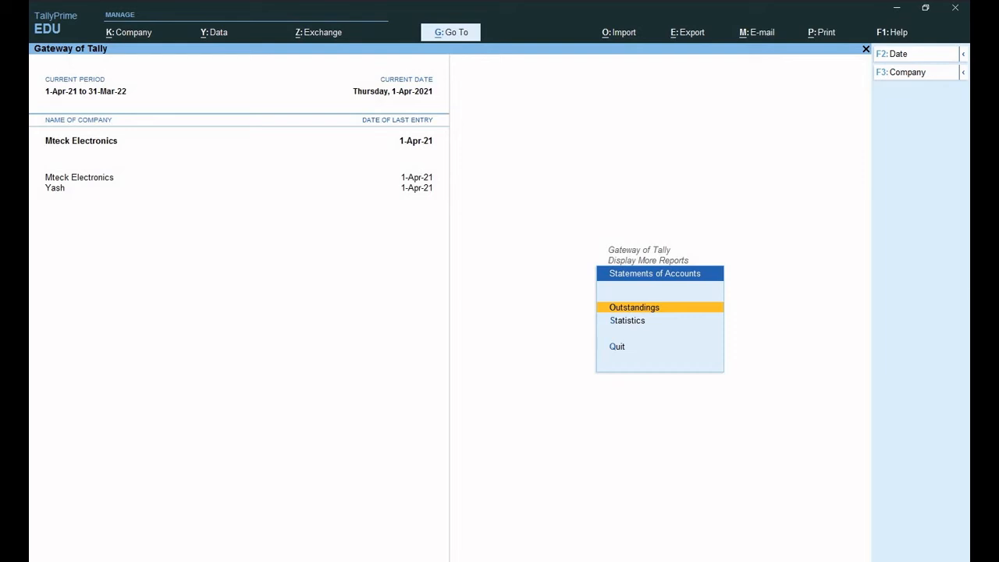
# - View the Cash/Bank Summary with Cash 8,37,000.00 and Bank 3,000.00, then close it
pyautogui.press('Escape')
pyautogui.press('Up')
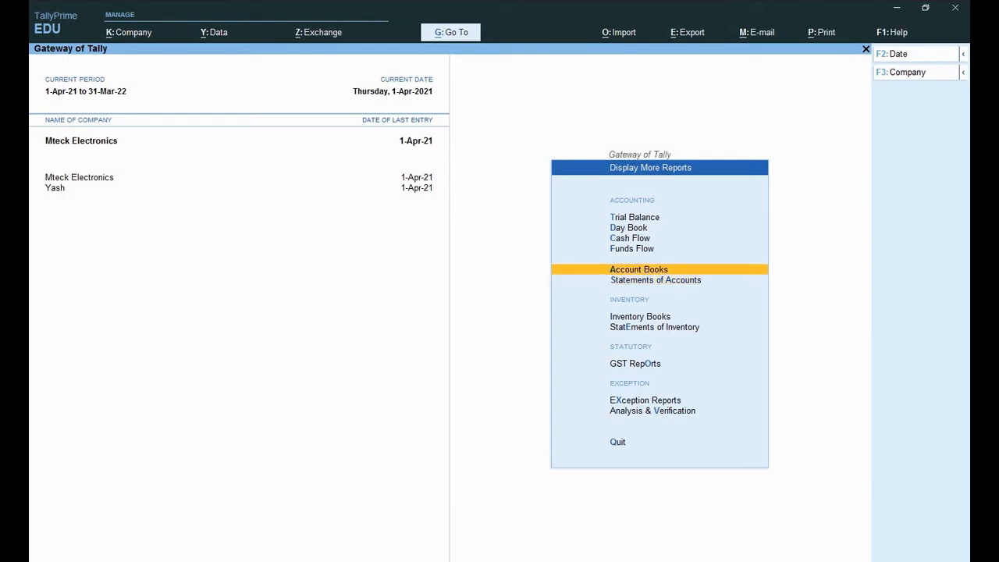
pyautogui.press('Return')
pyautogui.press('Return')
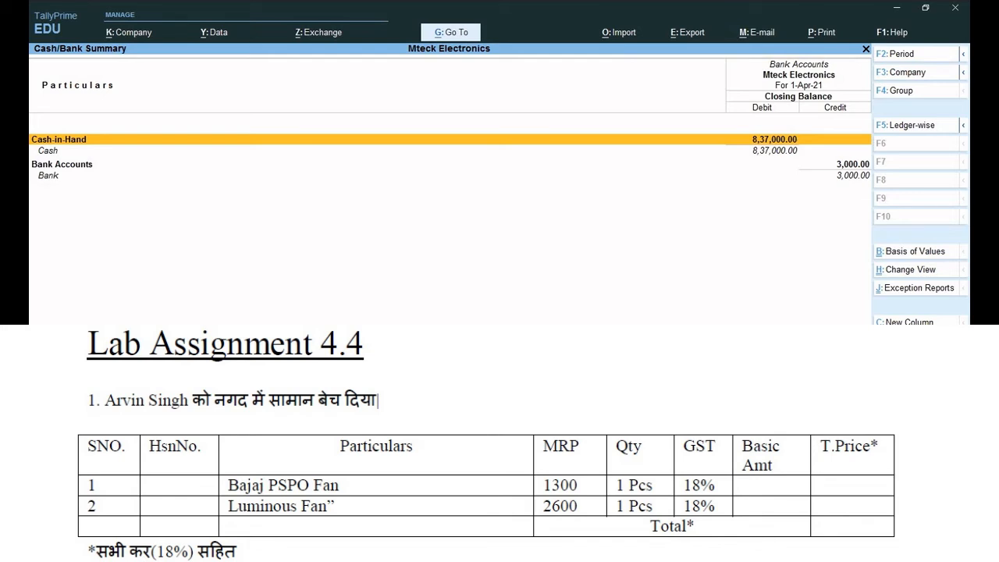
pyautogui.press('Escape')
pyautogui.press('Escape')
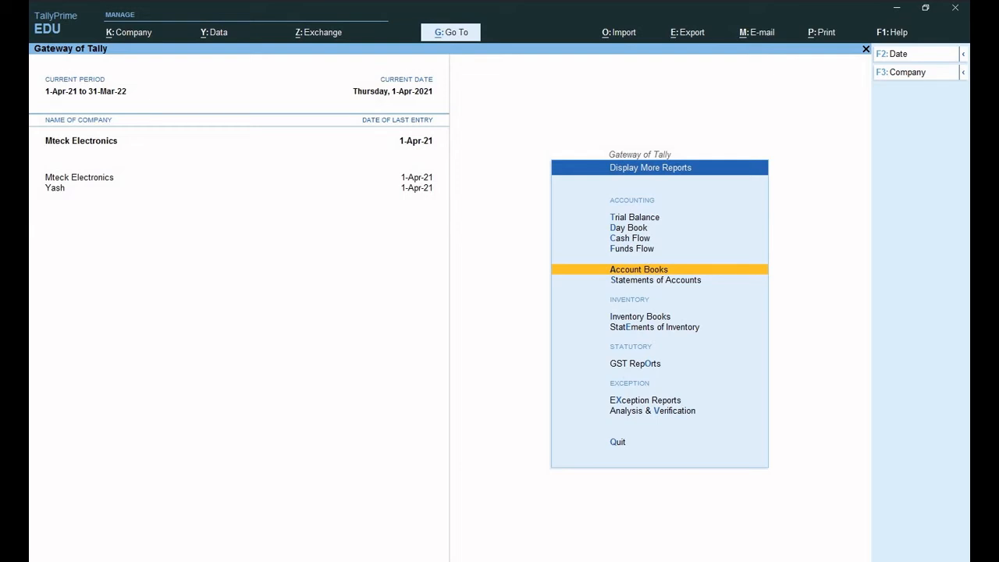
# - Start Sales voucher No. 4 with Cash as the party and empty dispatch details
pyautogui.press('Escape')
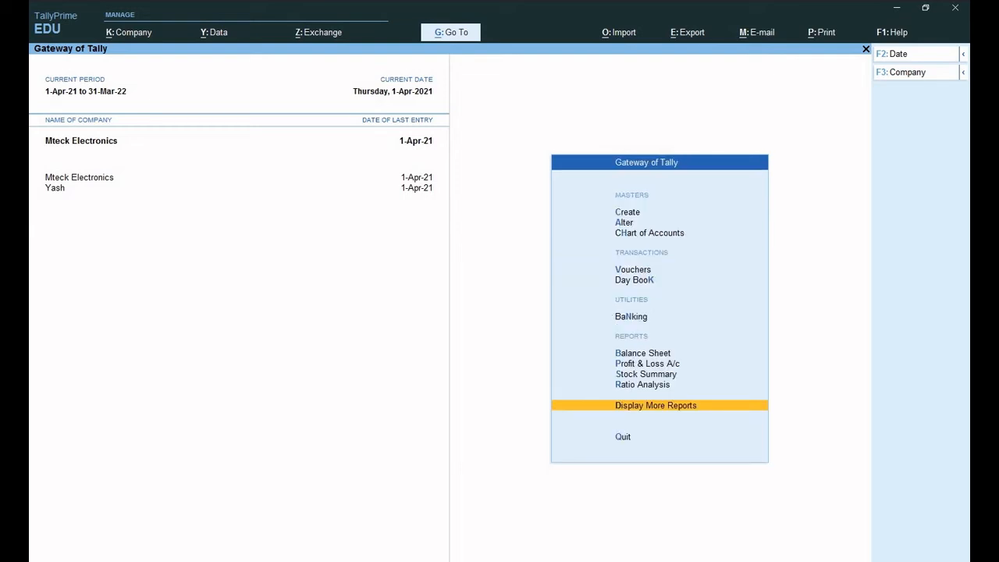
pyautogui.press('c')
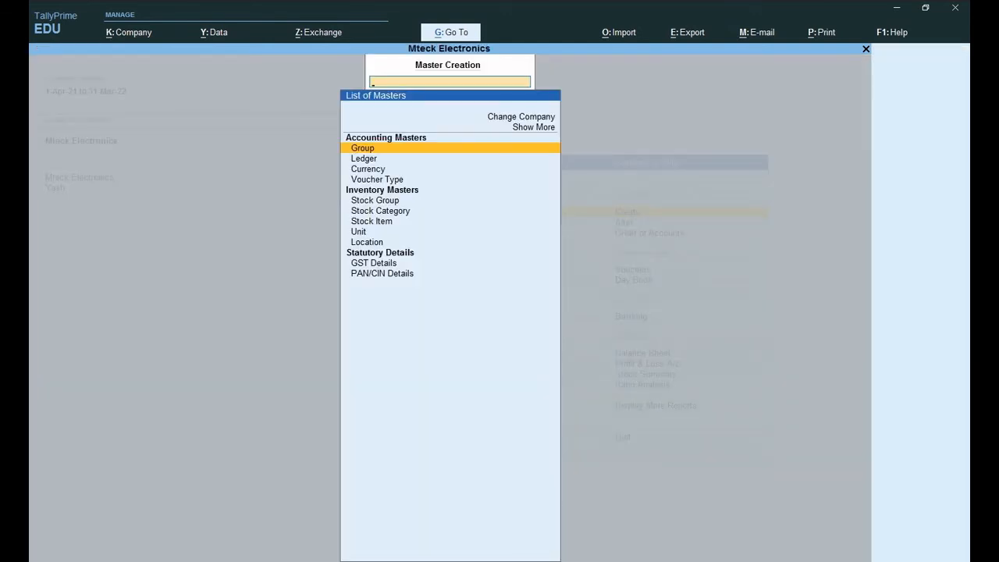
pyautogui.press('Escape')
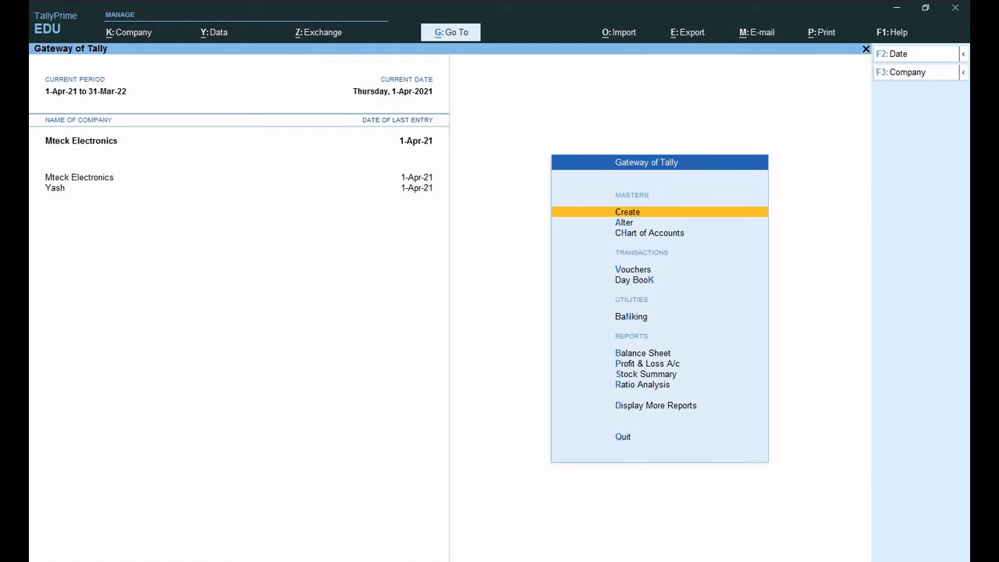
pyautogui.press('v')
pyautogui.press('F8')
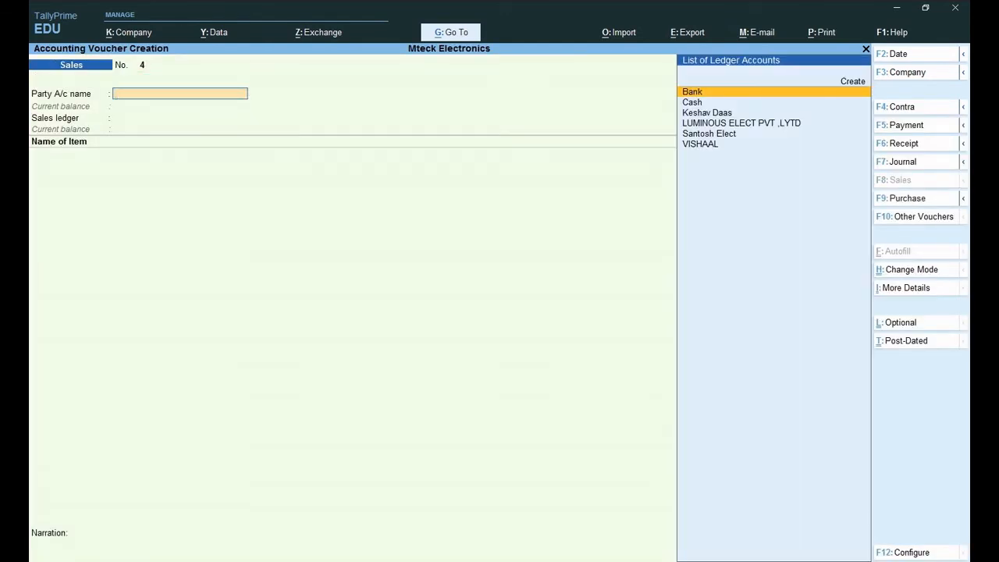
pyautogui.press('Down')
pyautogui.press('Return')
pyautogui.press('Return')
pyautogui.press('Return')
pyautogui.press('Return')
pyautogui.press('Return')
pyautogui.press('Return')
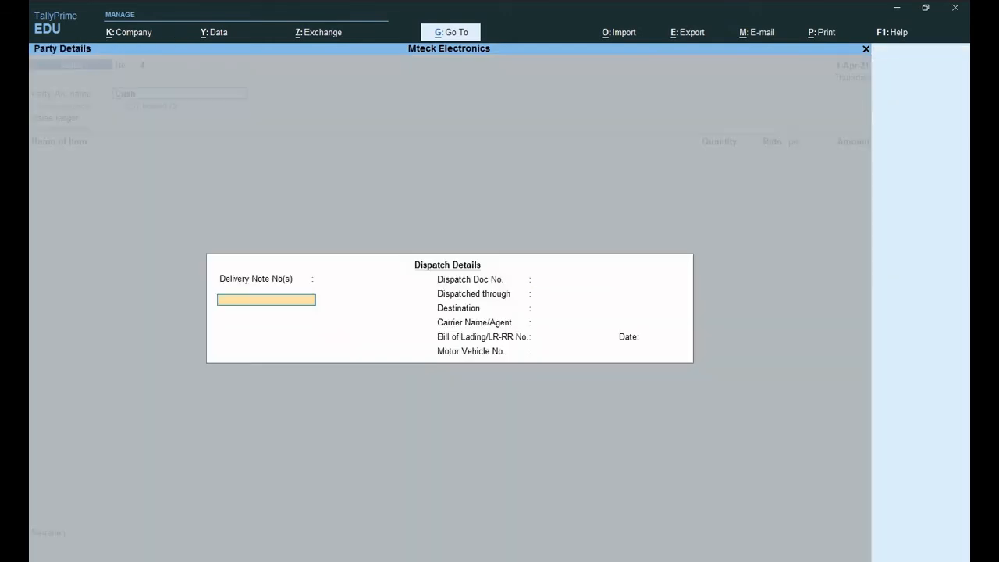
pyautogui.press('Return')
pyautogui.press('Return')
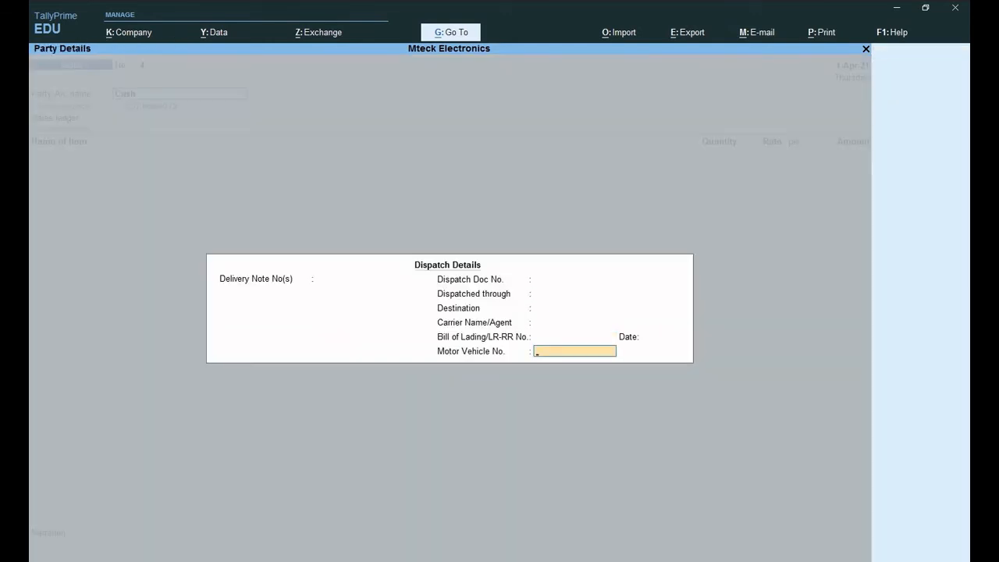
pyautogui.press('Return')
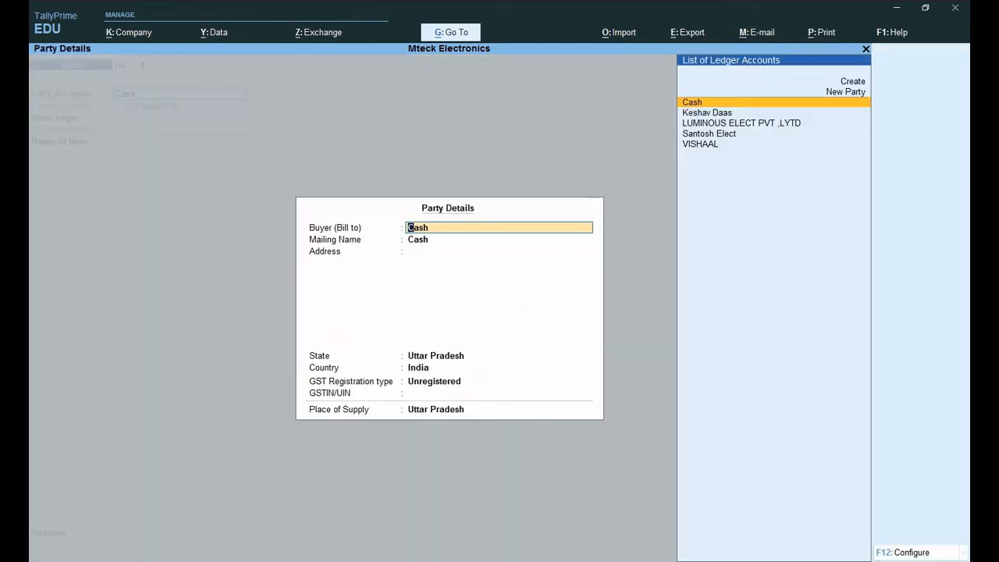
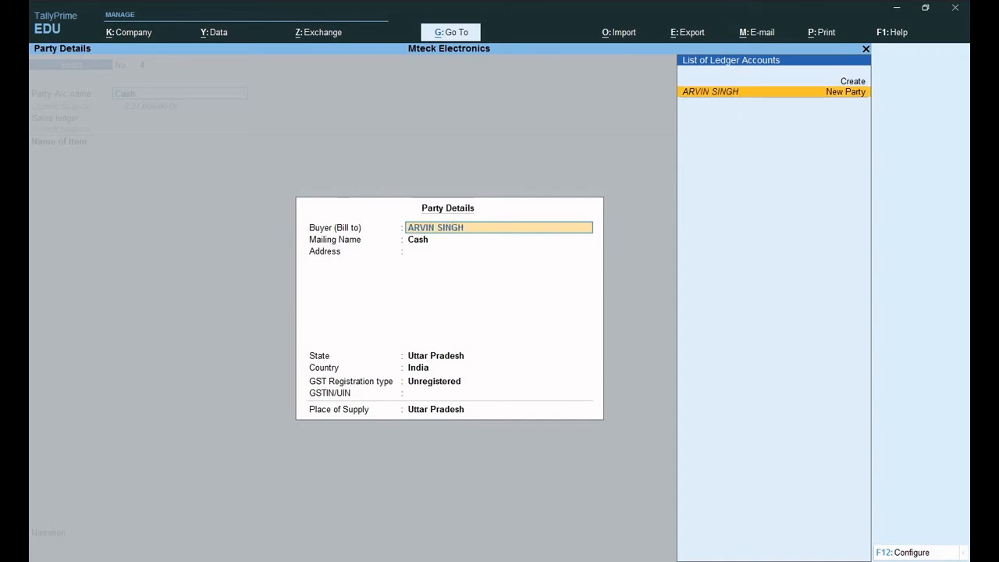
# - Enter the customer's name as a new buyer with GST registration type Regular
pyautogui.press('Return')
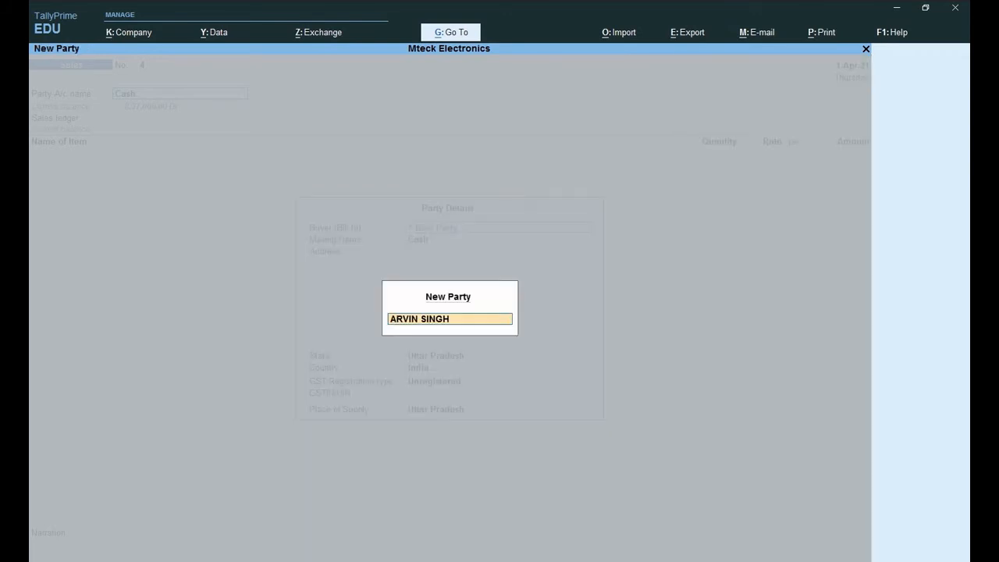
pyautogui.press('Return')
pyautogui.press('Return')
pyautogui.press('Up')
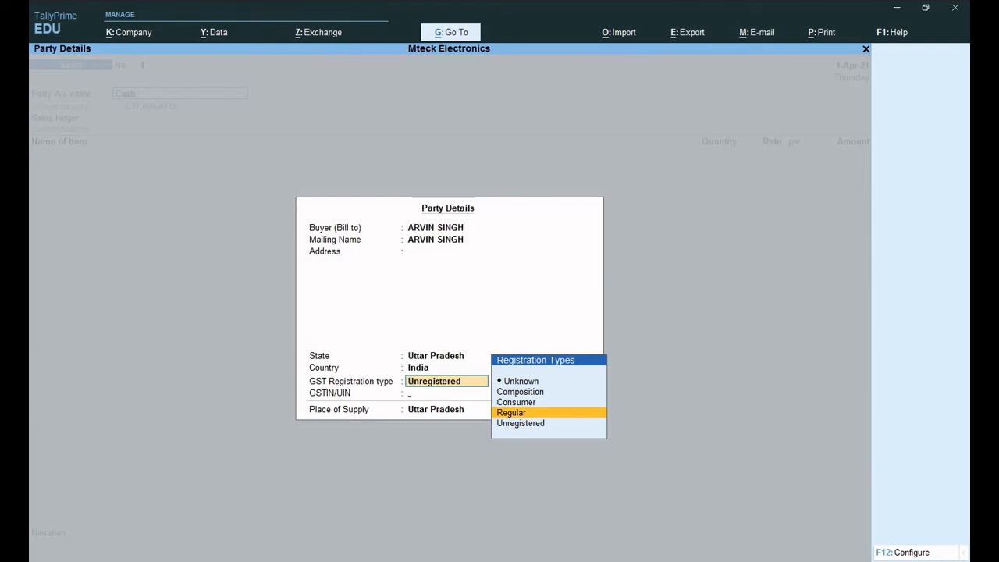
pyautogui.press('Return')
pyautogui.press('Return')
pyautogui.press('Return')
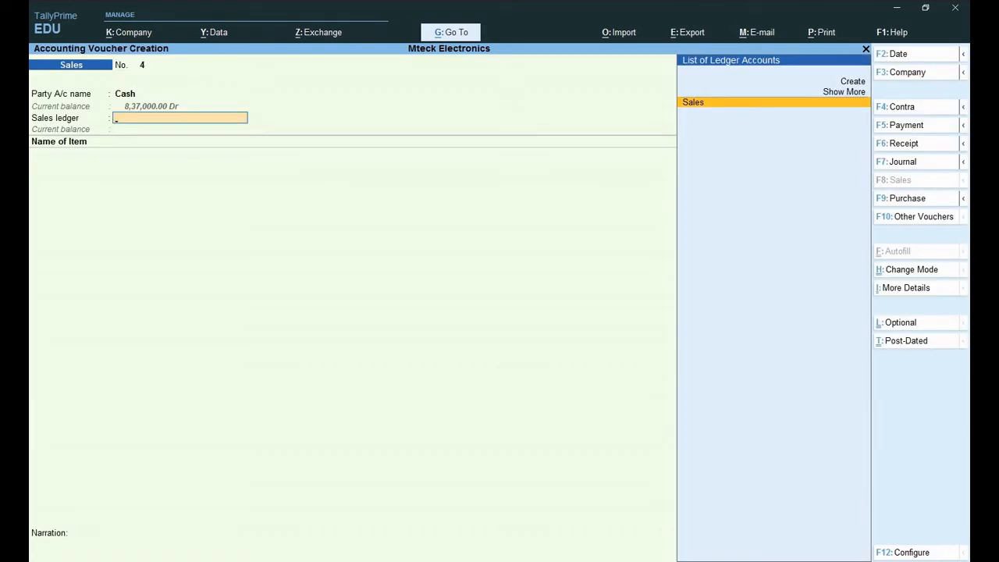
# - Choose the Sales ledger and bill 1 pcs of Bajaj Pspo Fan at 1,300
pyautogui.write('S')
pyautogui.press('Return')
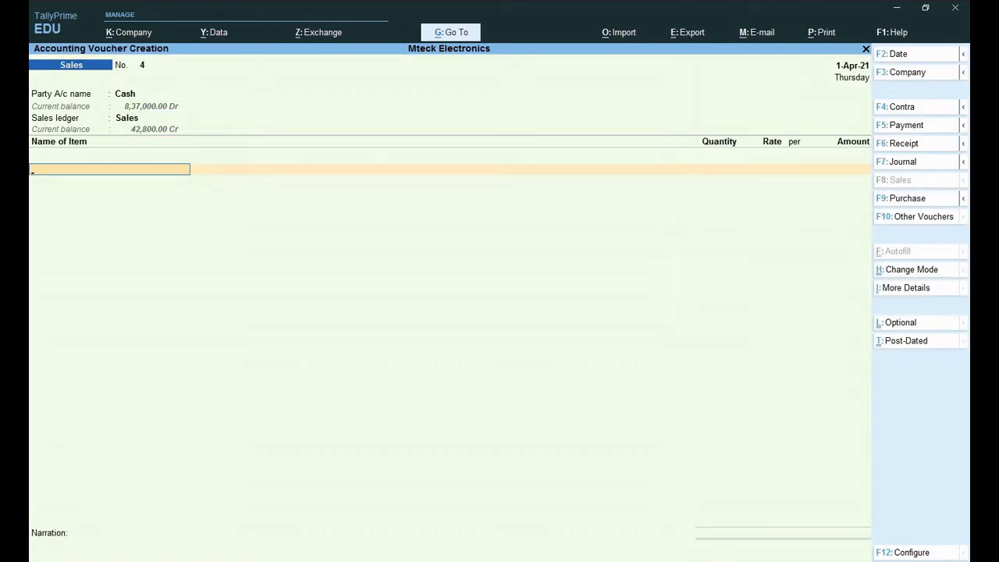
pyautogui.write('B')
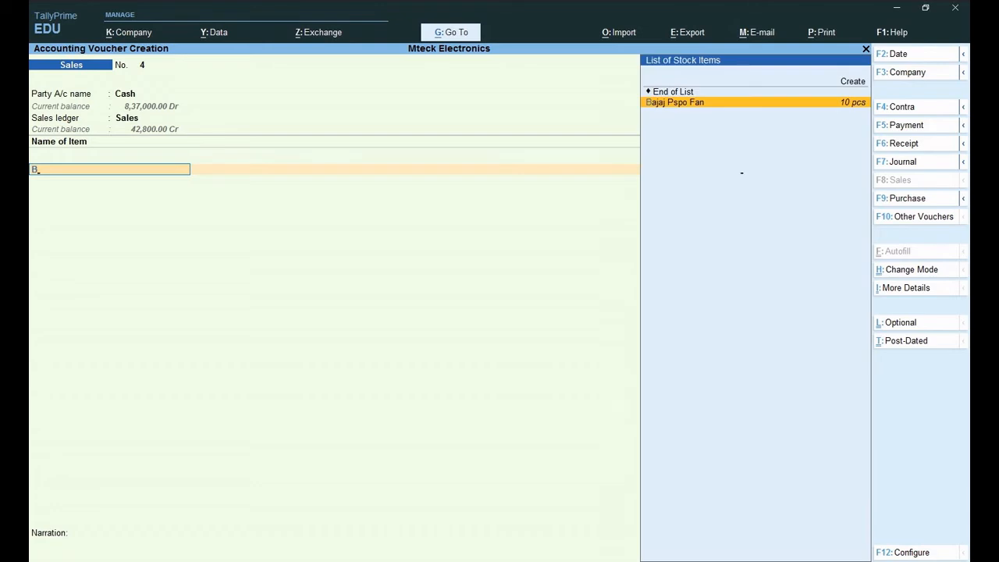
pyautogui.press('Return')
pyautogui.write('1')
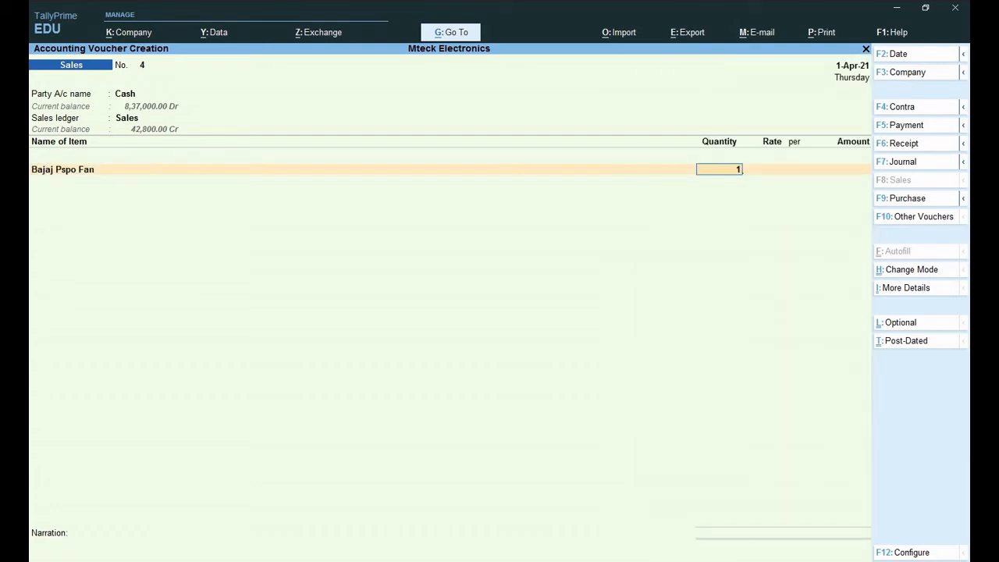
pyautogui.press('Return')
pyautogui.write('1300')
pyautogui.press('Return')
pyautogui.press('Return')
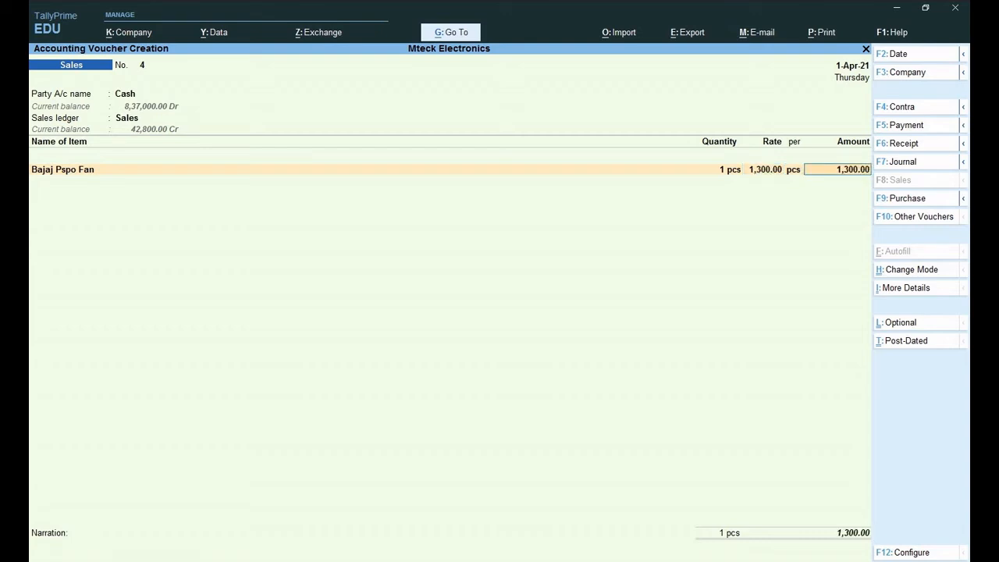
pyautogui.press('Return')
# - Add 1 pcs of LUMINOUS FAN at 2,600 as the second item
pyautogui.write('L')
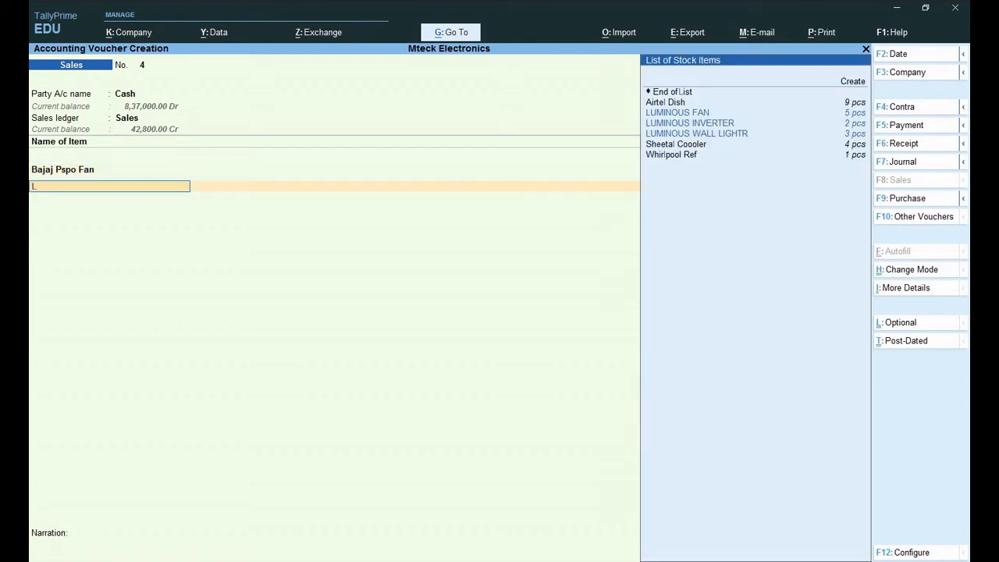
pyautogui.press('Return')
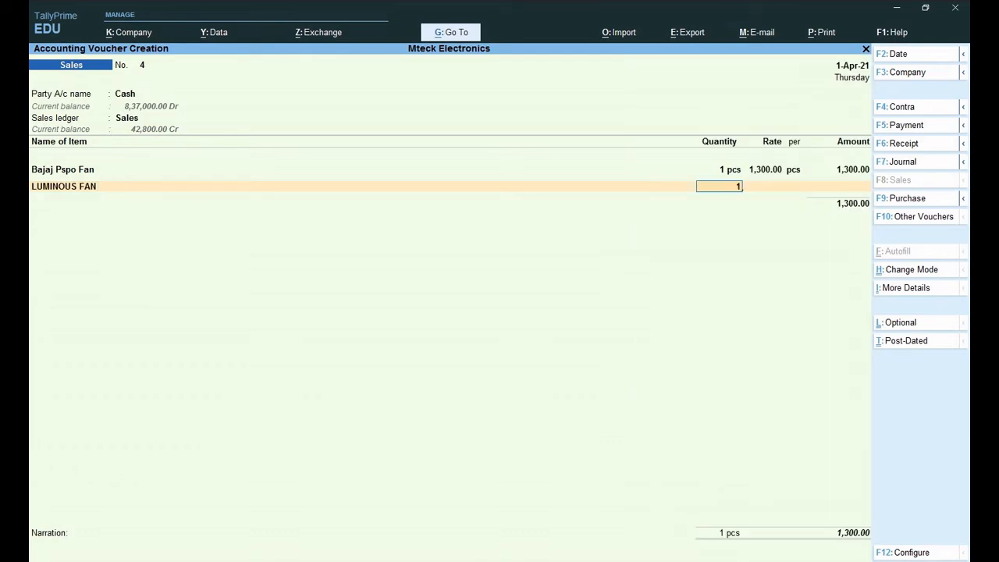
pyautogui.press('Return')
pyautogui.write('2')
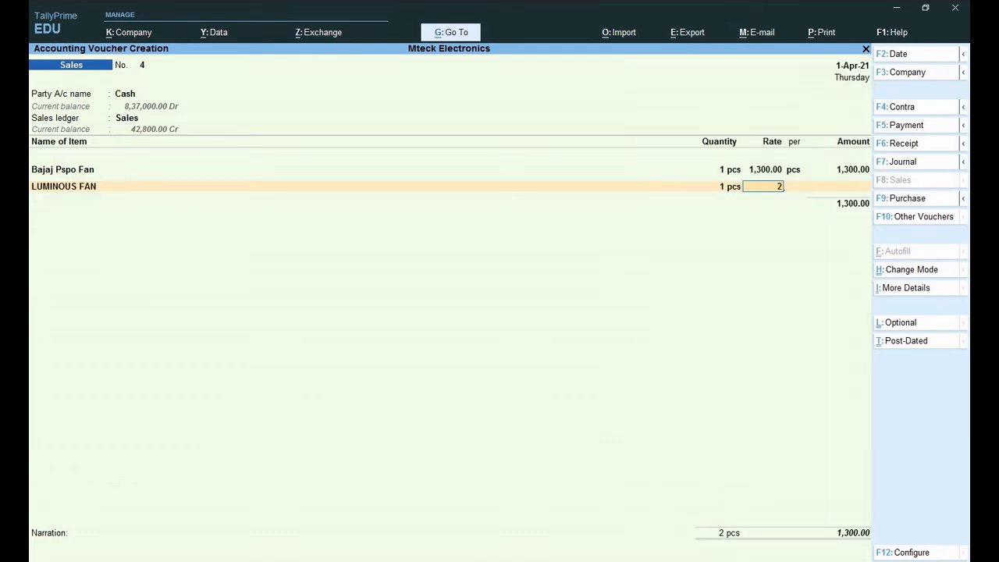
pyautogui.write(',600')
pyautogui.press('Return')
pyautogui.press('Return')
# - Add Cgst and Sgst ledgers of 351.00 each for a 4,602.00 total
pyautogui.press('Return')
pyautogui.press('Return')
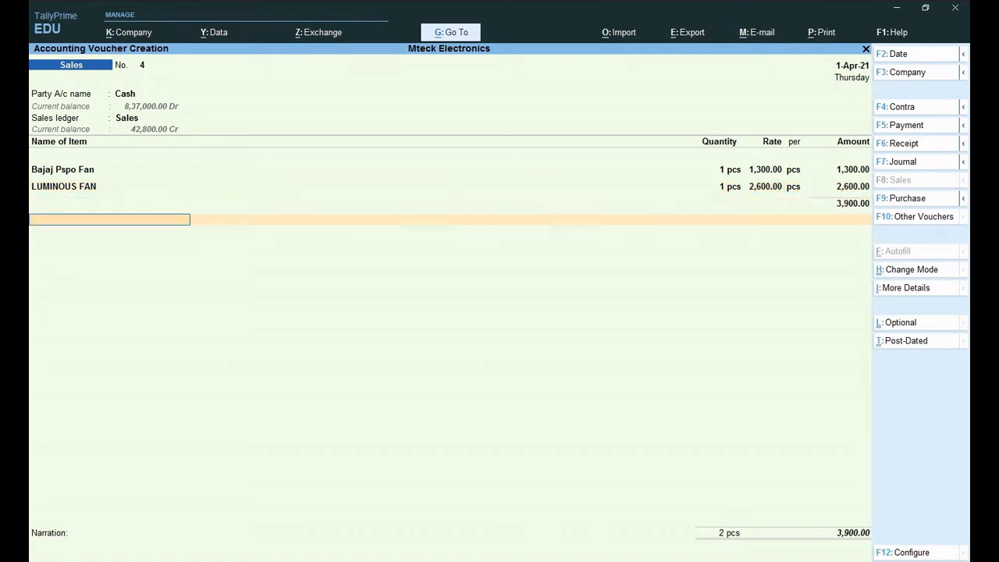
pyautogui.write('C')
pyautogui.press('Return')
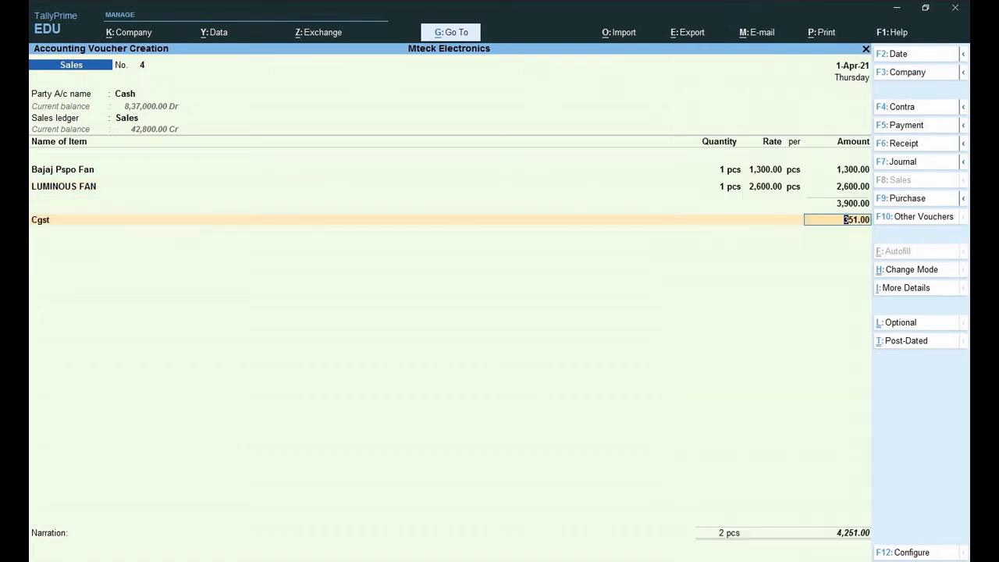
pyautogui.press('Return')
pyautogui.write('S')
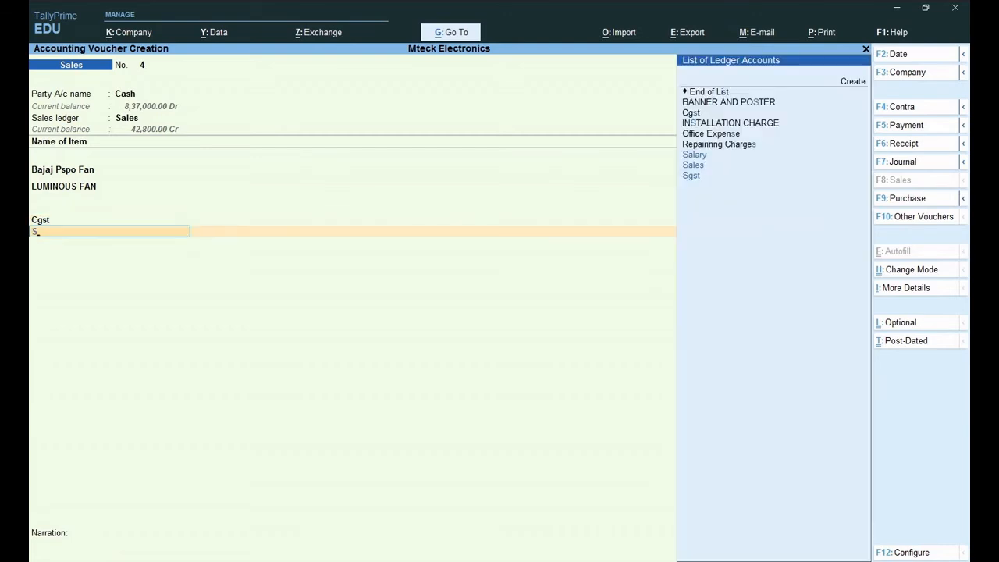
pyautogui.write('g')
pyautogui.press('Return')
pyautogui.press('Return')
pyautogui.press('Return')
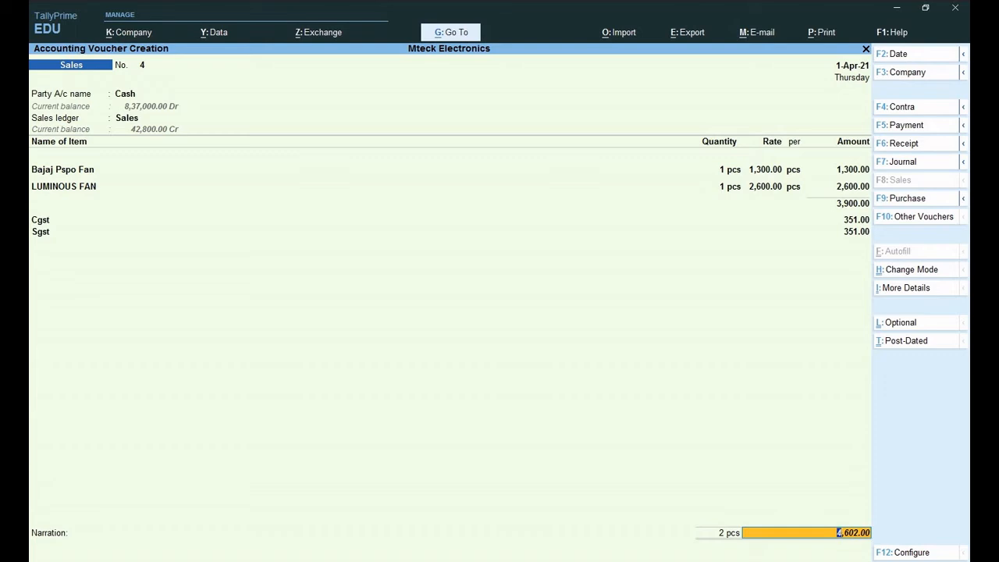
pyautogui.press('Return')
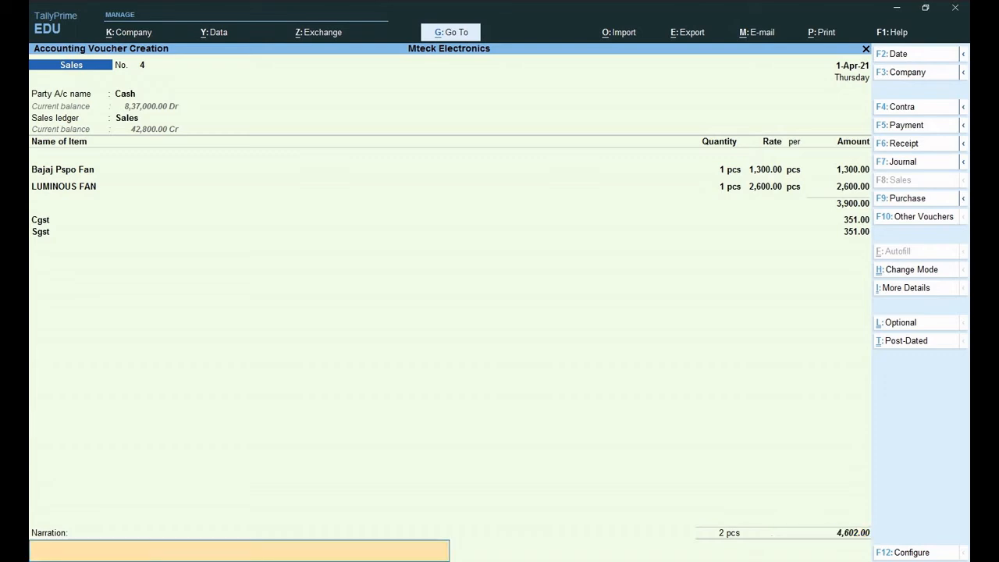
pyautogui.press('Return')
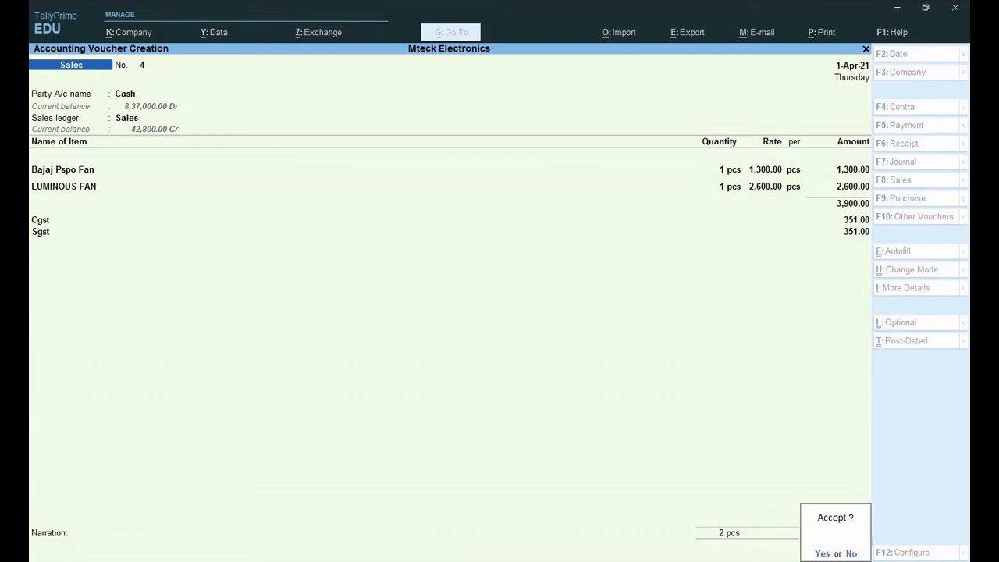
# - Accept sales voucher 4, then go to Create from the Gateway of Tally
pyautogui.press('Return')
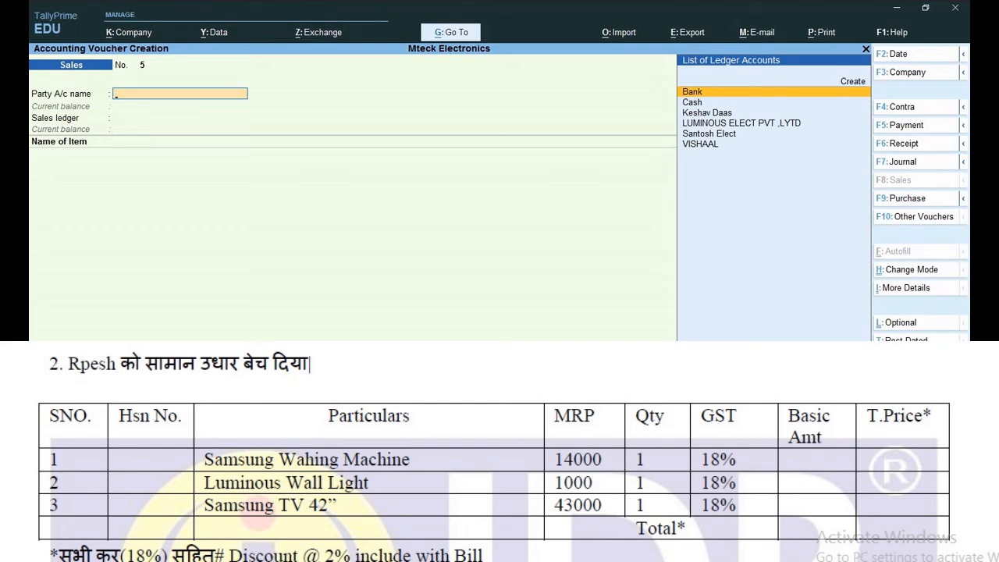
pyautogui.press('Escape')
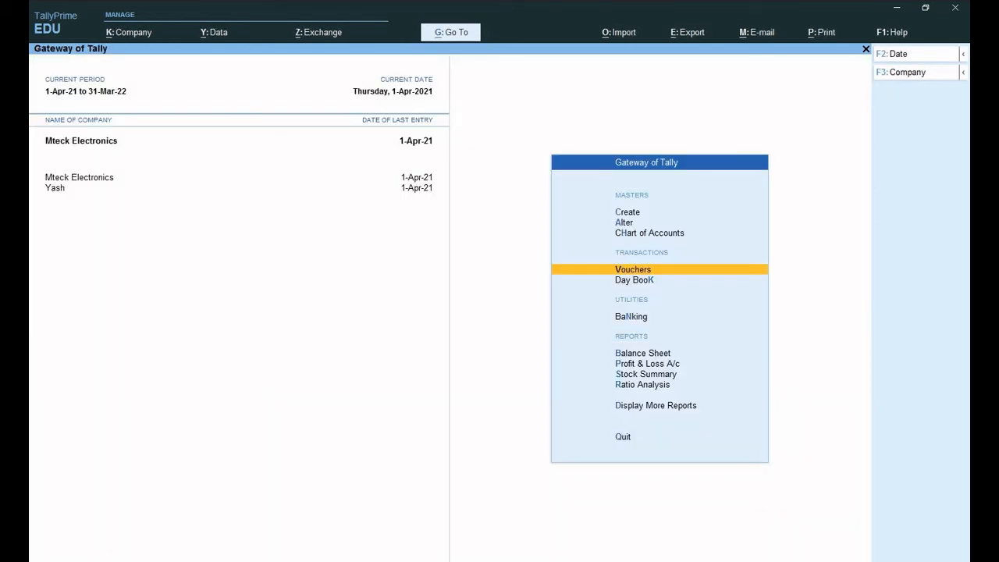
pyautogui.press('Up')
pyautogui.press('Up')
pyautogui.press('Up')
pyautogui.press('Return')
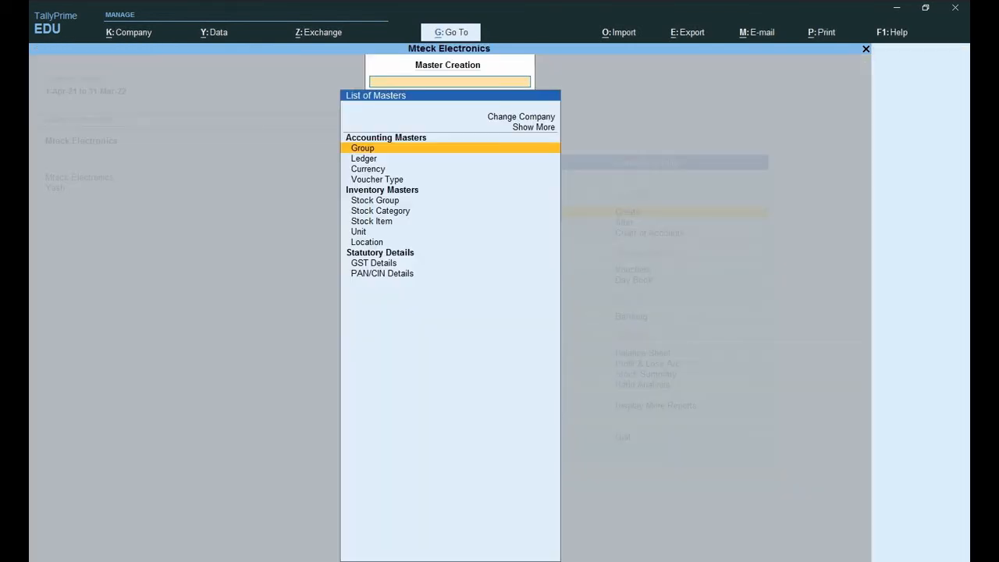
# - Create a ledger named for the customer under Sundry Debtors and save it
pyautogui.press('Down')
pyautogui.press('Return')
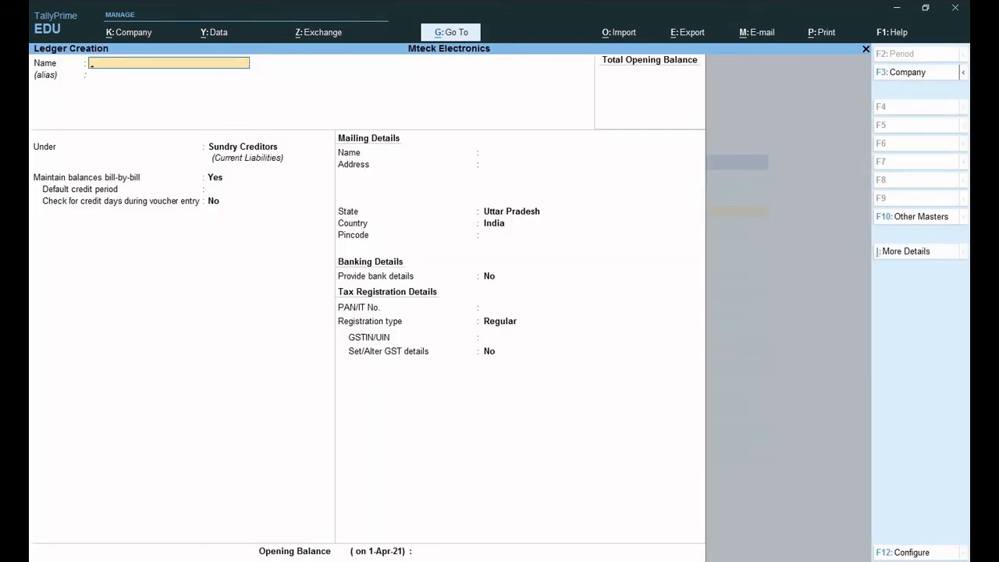
pyautogui.write('RUPESH')
pyautogui.press('Return')
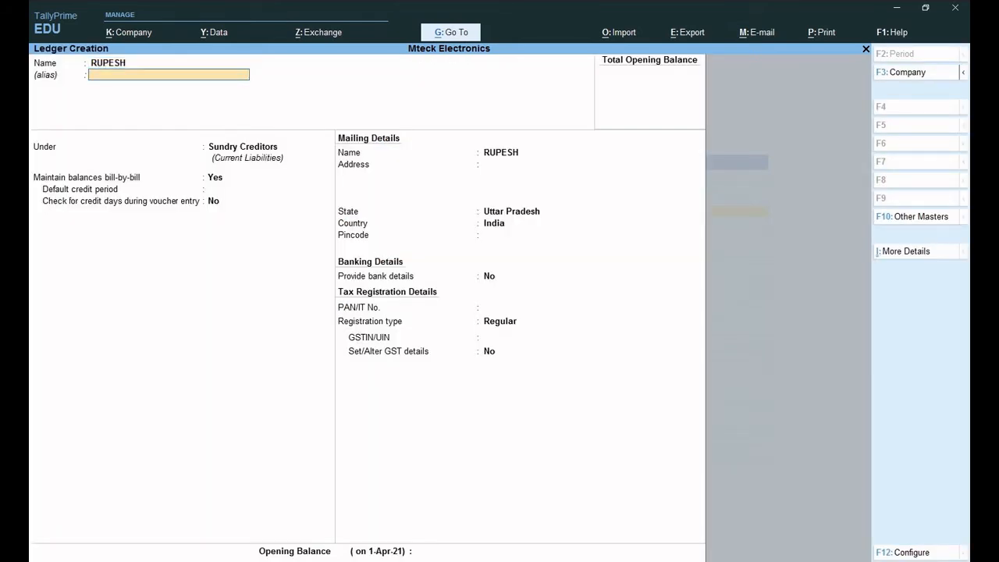
pyautogui.press('Return')
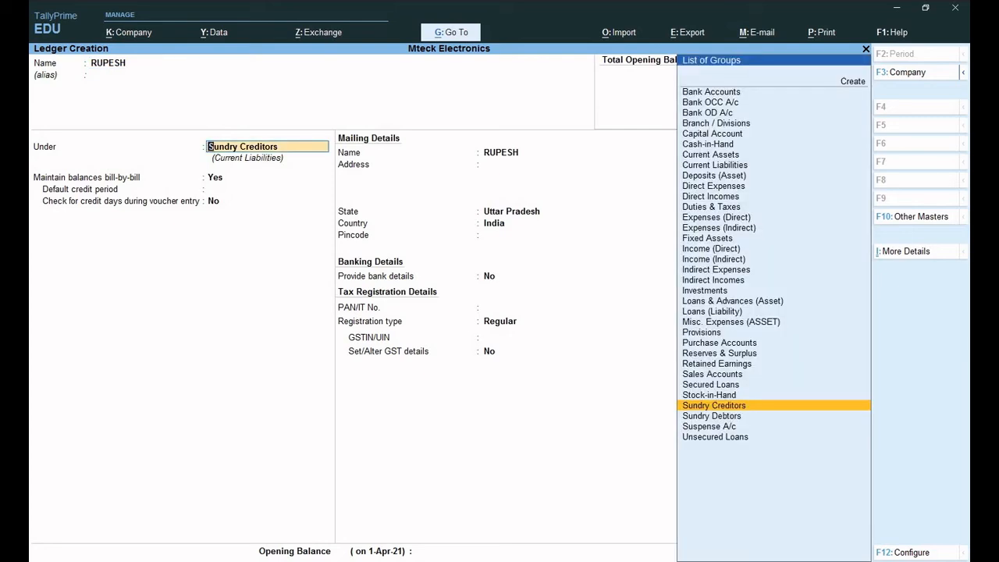
pyautogui.write('S')
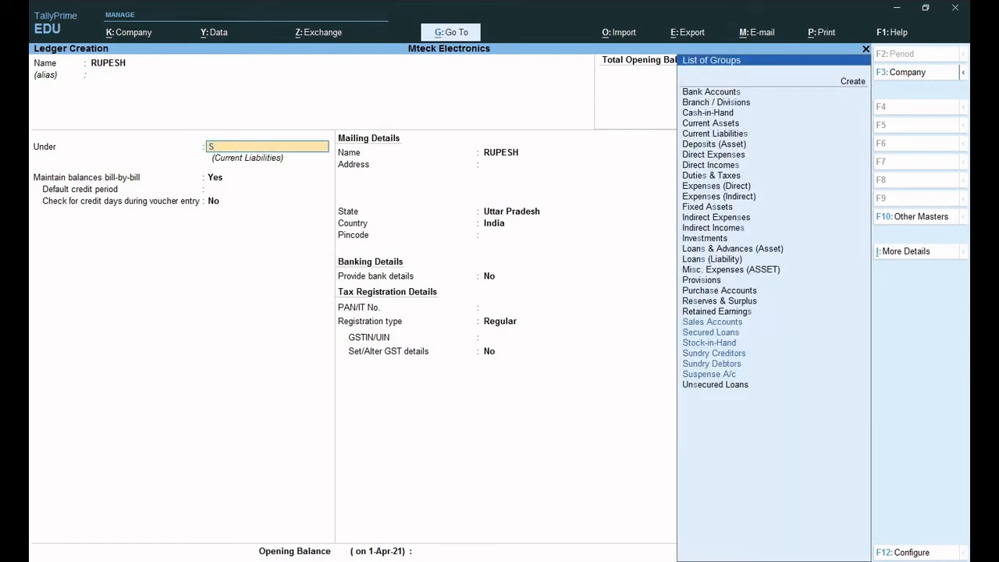
pyautogui.press('Down')
pyautogui.press('Down')
pyautogui.press('Down')
pyautogui.press('Down')
pyautogui.press('Down')
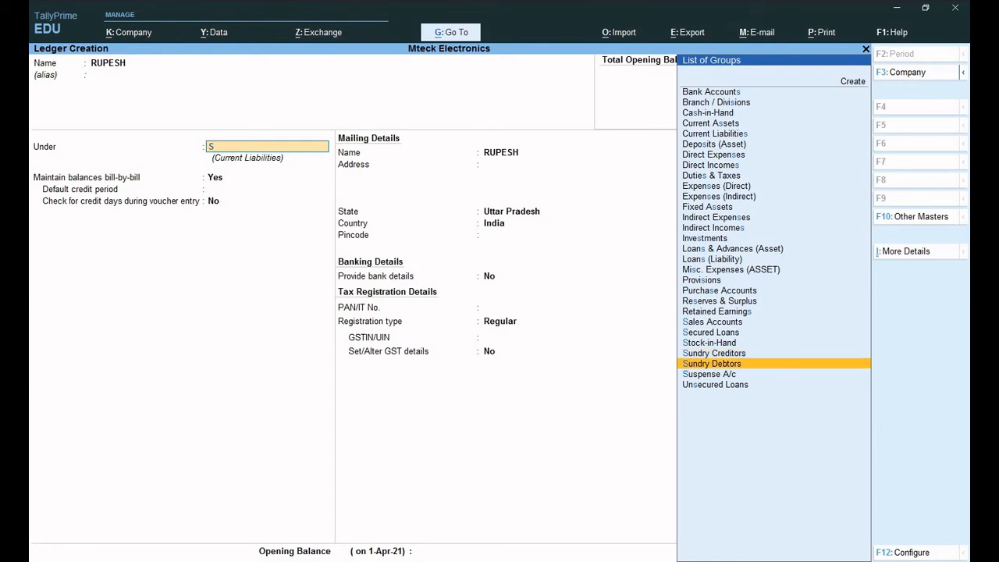
pyautogui.press('Return')
pyautogui.press('Return')
pyautogui.press('Return')
pyautogui.press('Return')
pyautogui.press('Return')
pyautogui.press('Return')
pyautogui.press('Return')
pyautogui.press('Return')
pyautogui.press('Return')
pyautogui.press('Return')
pyautogui.press('Return')
pyautogui.press('Return')
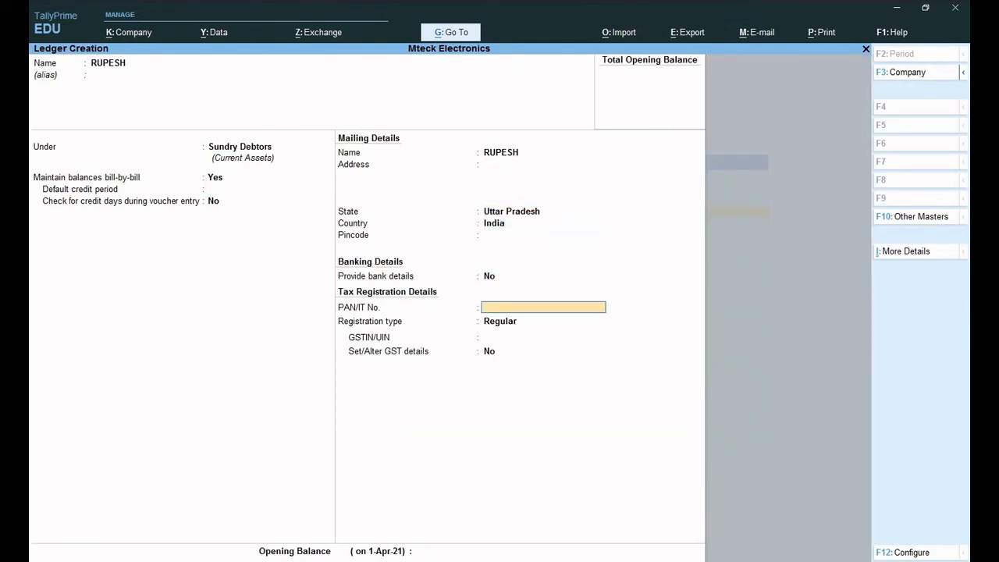
pyautogui.press('Return')
pyautogui.press('Return')
pyautogui.press('Return')
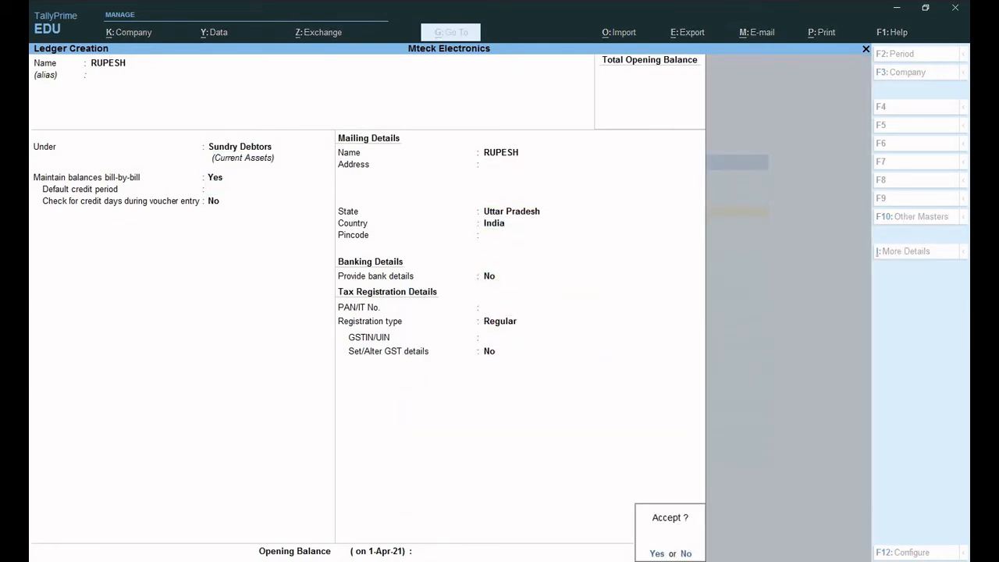
pyautogui.press('Return')
pyautogui.press('Escape')
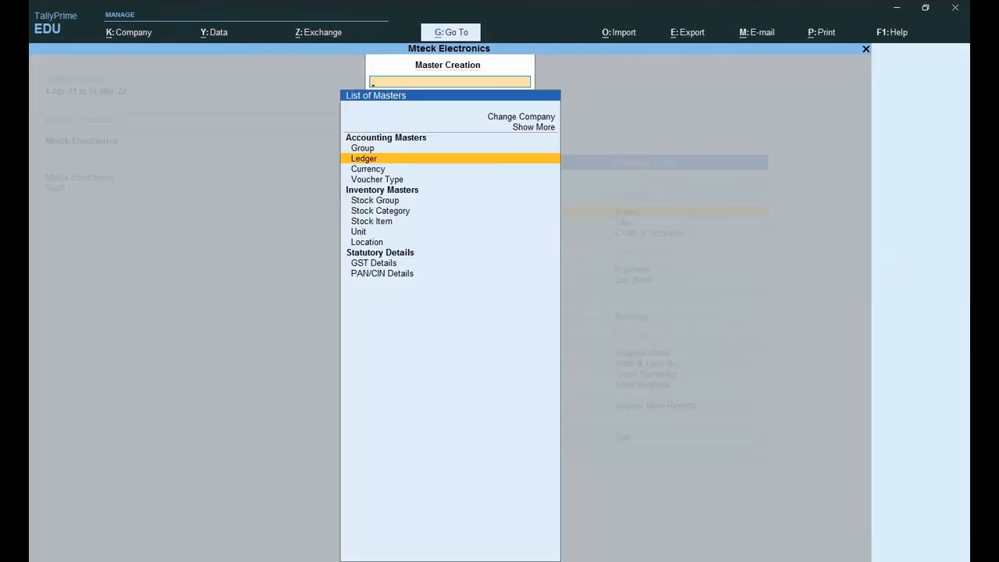
pyautogui.press('Escape')
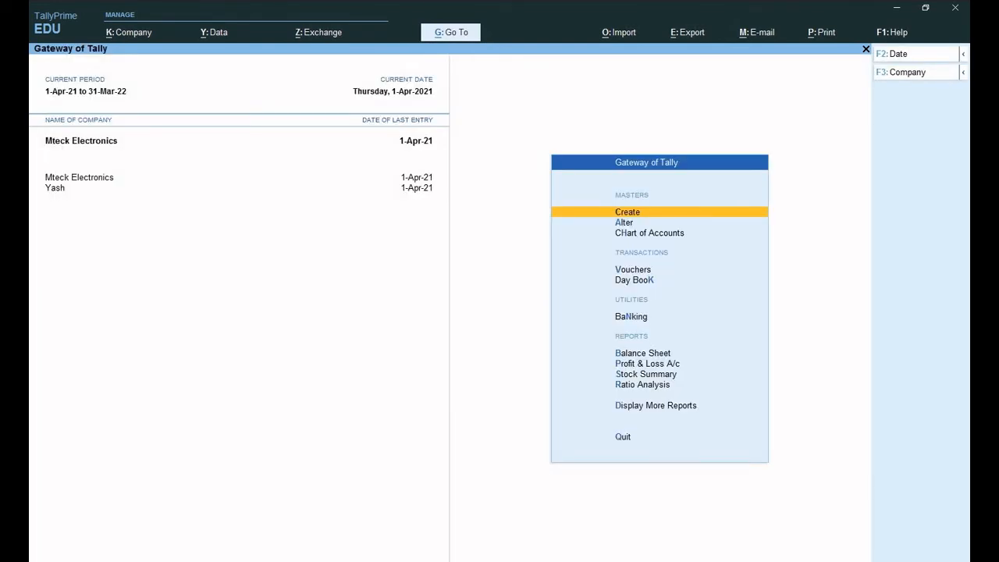
# - Open Sales voucher No. 5 with the new customer ledger as party, skipping dispatch and party details
pyautogui.press('Down')
pyautogui.press('v')
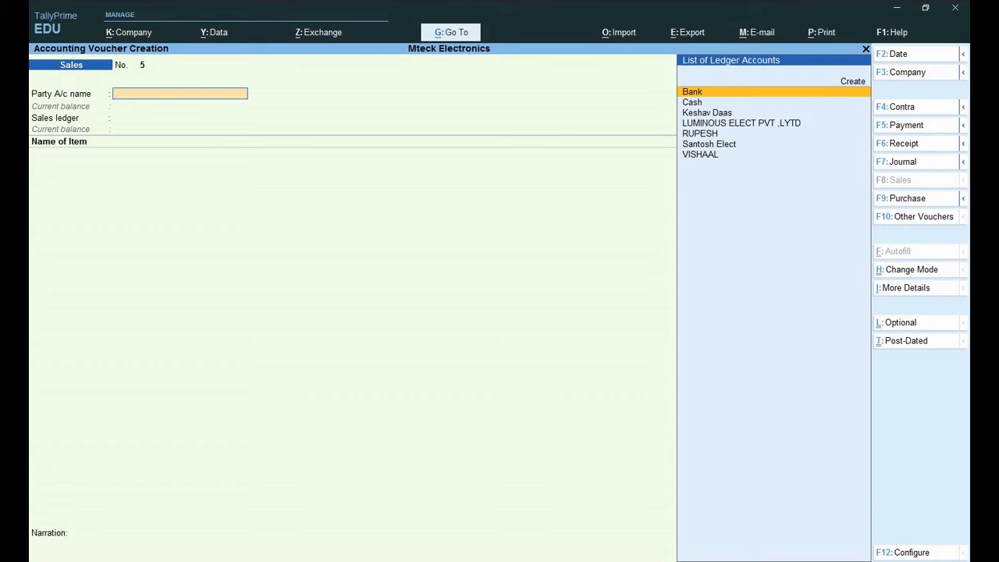
pyautogui.press('Down')
pyautogui.press('Down')
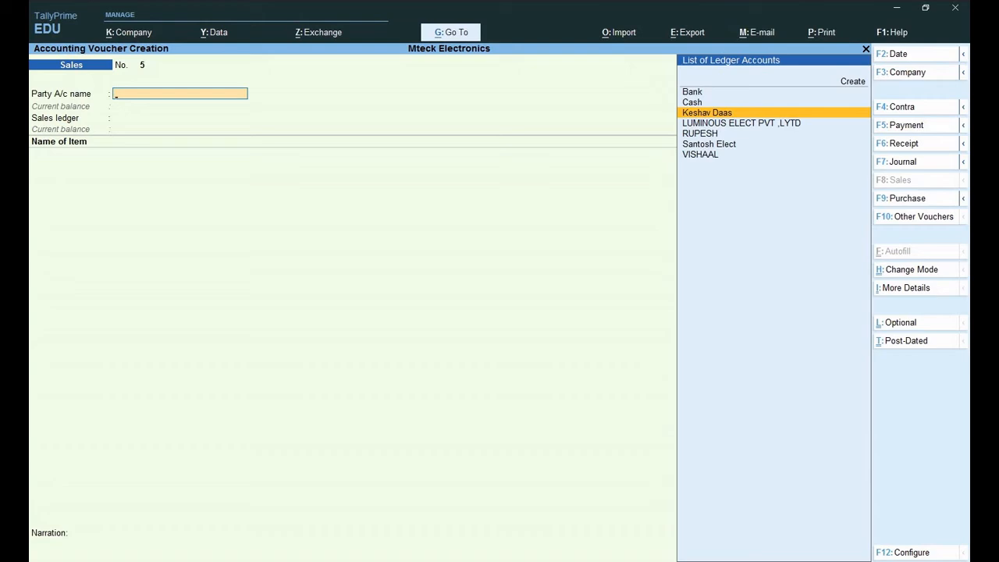
pyautogui.press('Down')
pyautogui.press('Down')
pyautogui.press('Return')
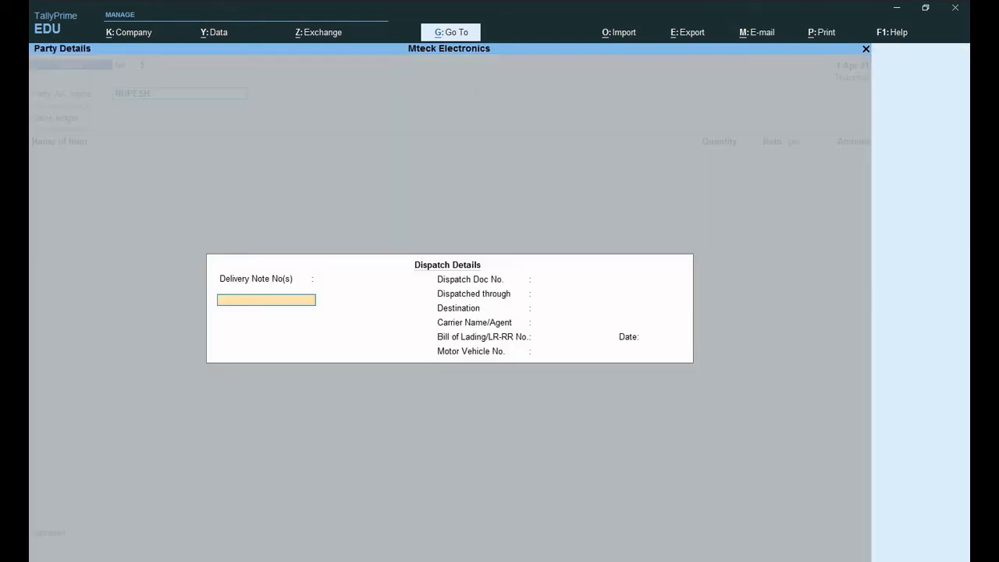
pyautogui.press('Return')
pyautogui.press('Return')
pyautogui.press('Return')
pyautogui.press('Return')
pyautogui.press('Return')
pyautogui.press('Return')
pyautogui.press('Return')
pyautogui.press('Return')
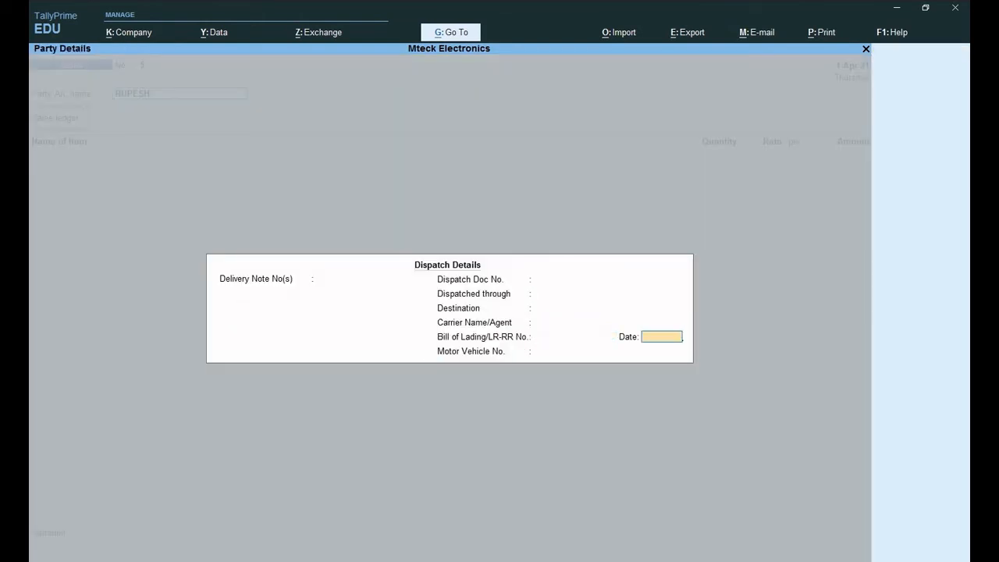
pyautogui.press('Return')
pyautogui.press('Return')
pyautogui.press('Return')
pyautogui.press('Return')
pyautogui.press('Return')
pyautogui.press('Return')
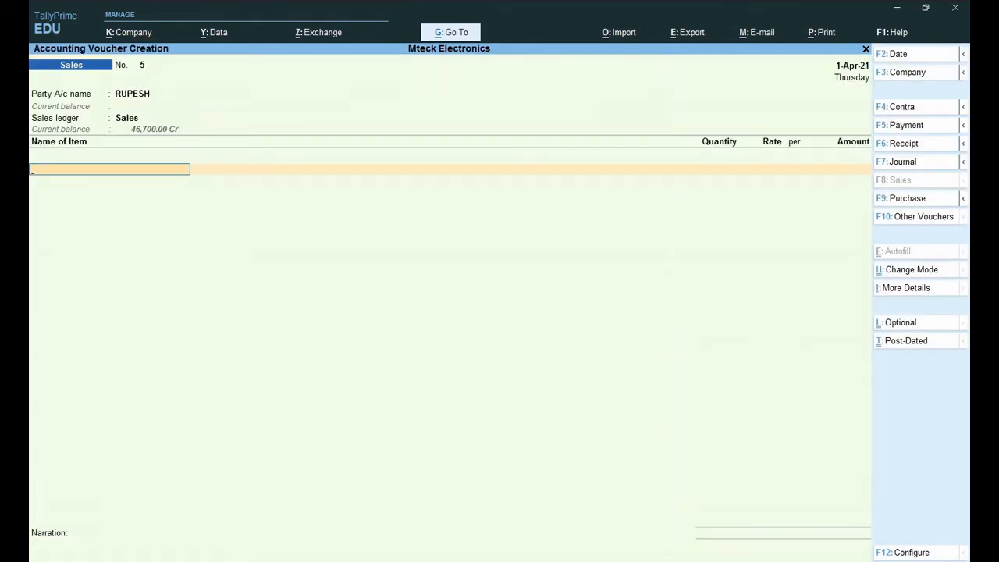
# - Add Samsung Washing Mach as the first item, 1 pcs at 14,000
pyautogui.write('S')
pyautogui.press('Down')
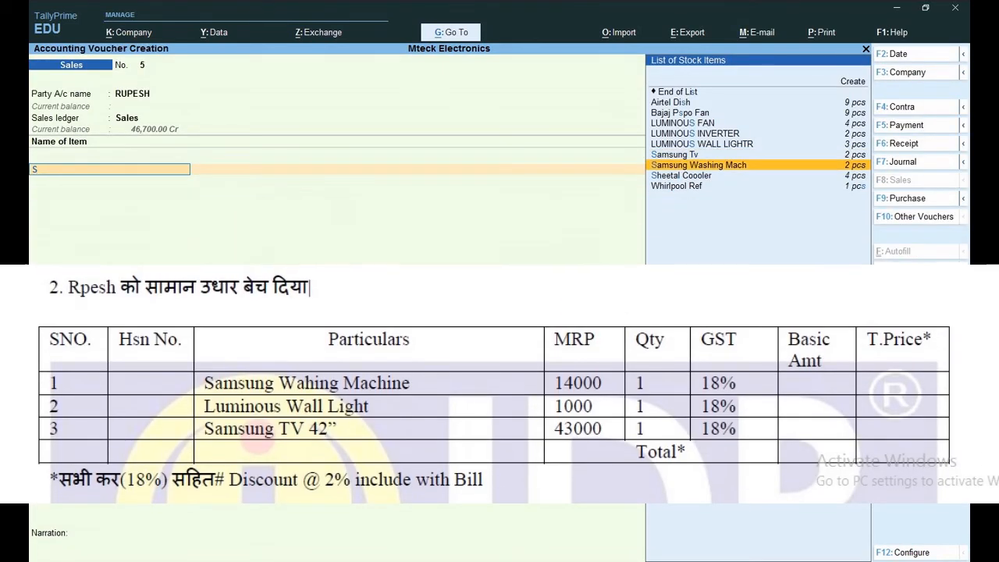
pyautogui.press('Return')
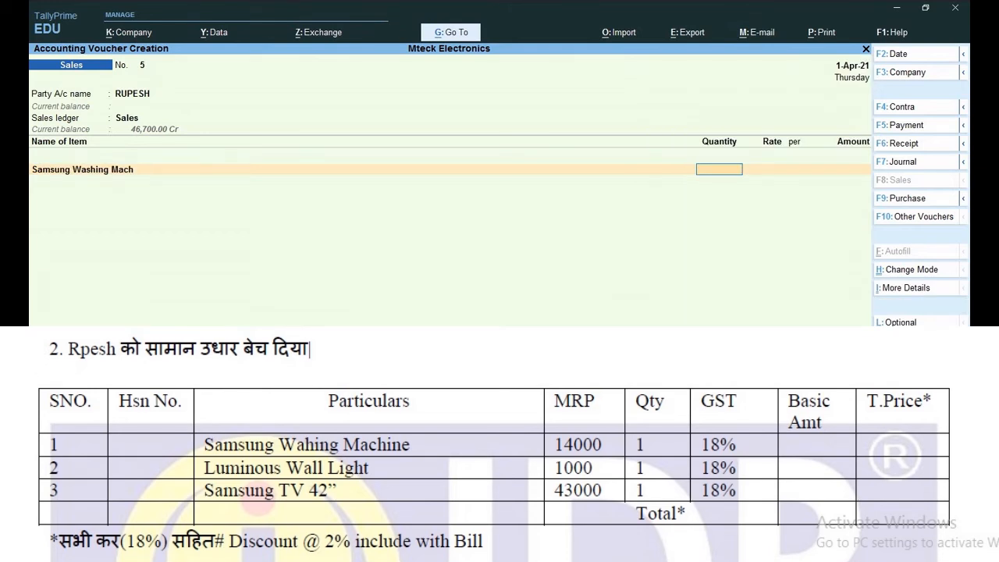
pyautogui.press('Return')
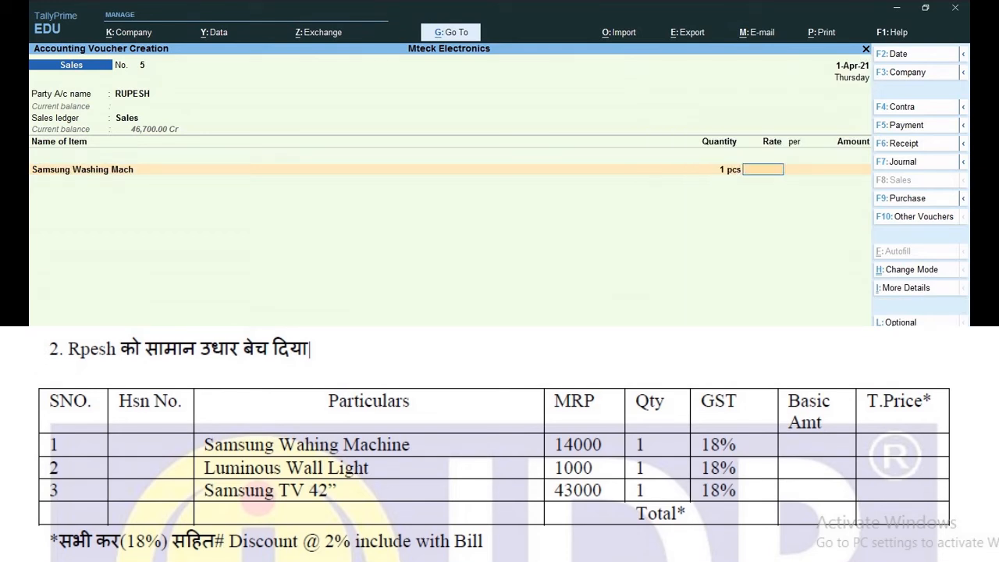
pyautogui.write('1')
pyautogui.write('4000')
pyautogui.press('Return')
pyautogui.press('Return')
pyautogui.press('Return')
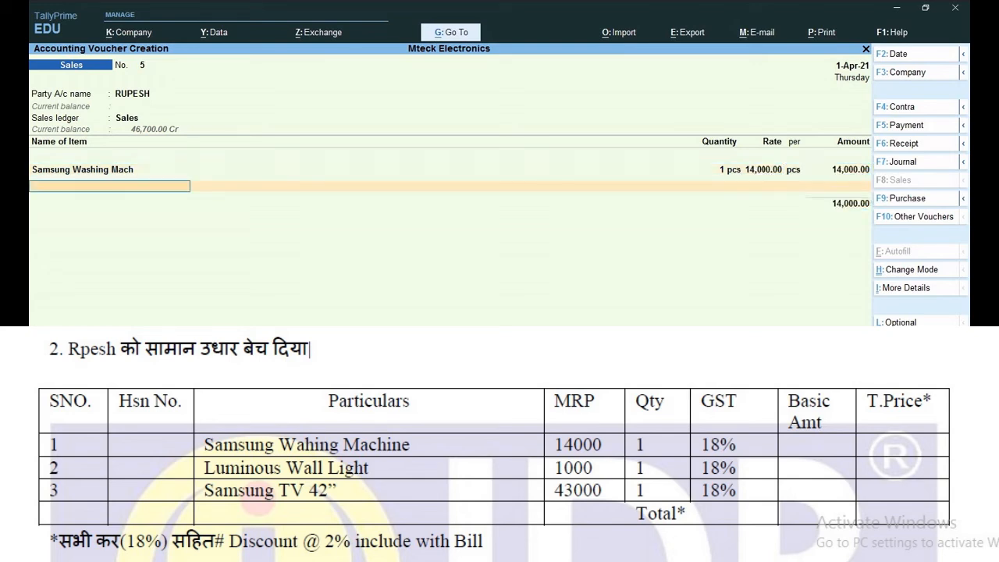
# - Add LUMINOUS WALL LIGHTR as the second item, 1 pcs at 1,000
pyautogui.write('L')
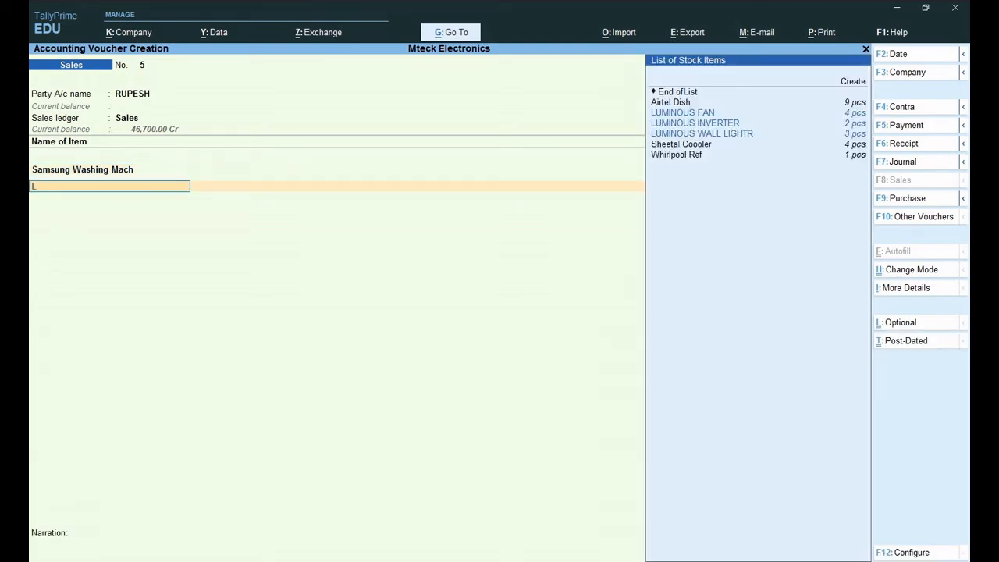
pyautogui.press('Down')
pyautogui.press('Down')
pyautogui.press('Return')
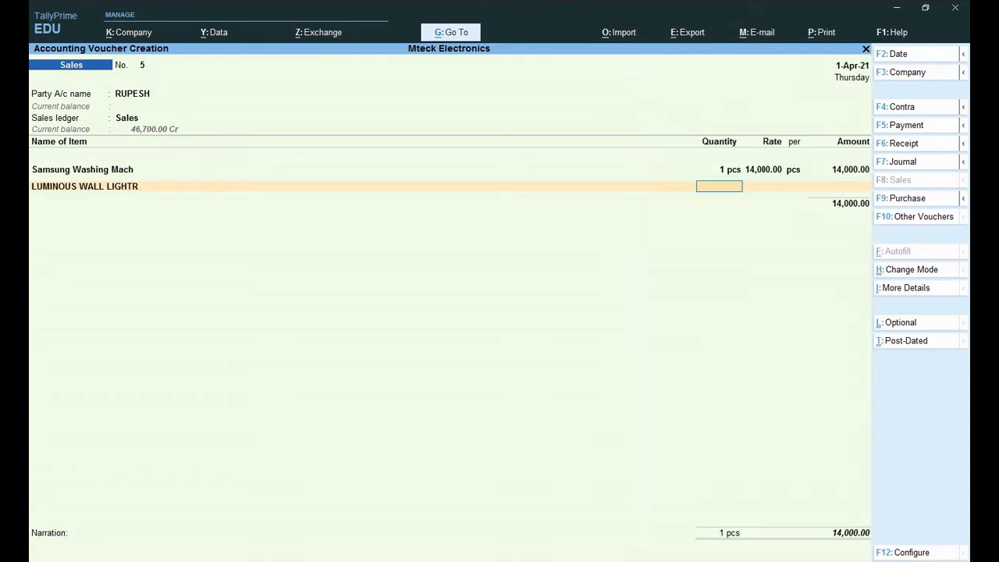
pyautogui.write('1')
pyautogui.press('Return')
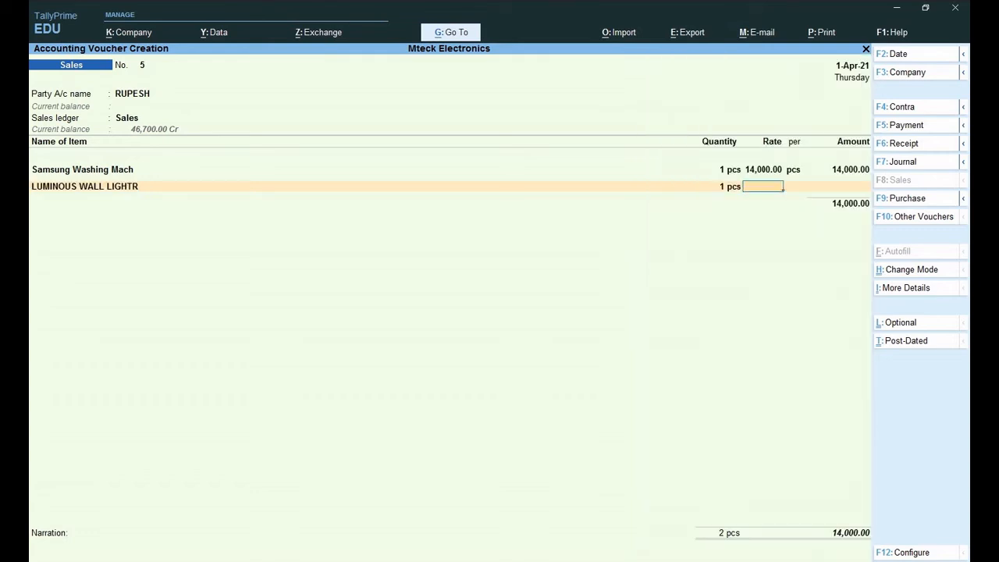
pyautogui.write('1000')
pyautogui.press('Return')
pyautogui.press('Return')
pyautogui.press('Return')
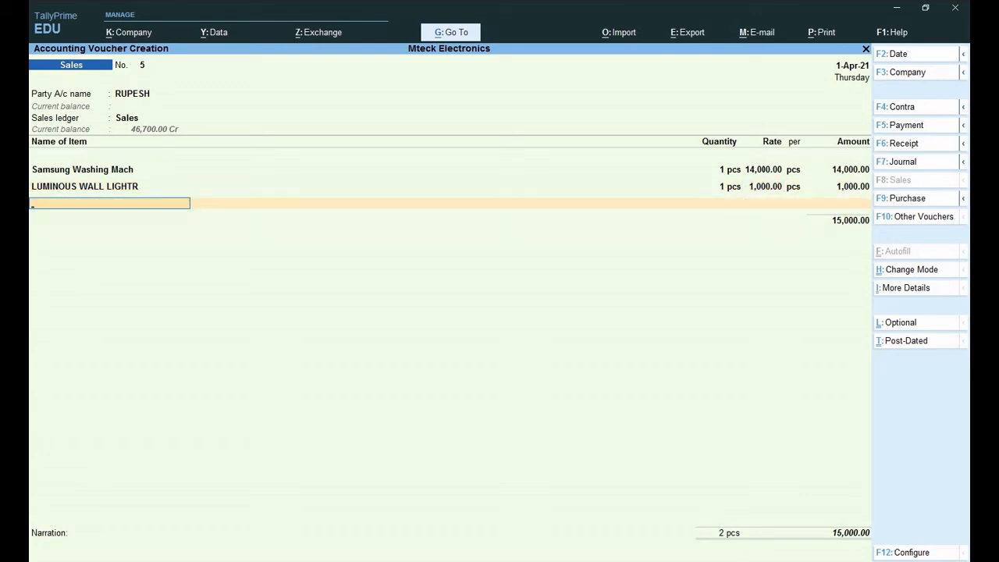
# - Add Samsung Tv as the third item, 1 pcs at 43,000, totalling 58,000
pyautogui.write('SA')
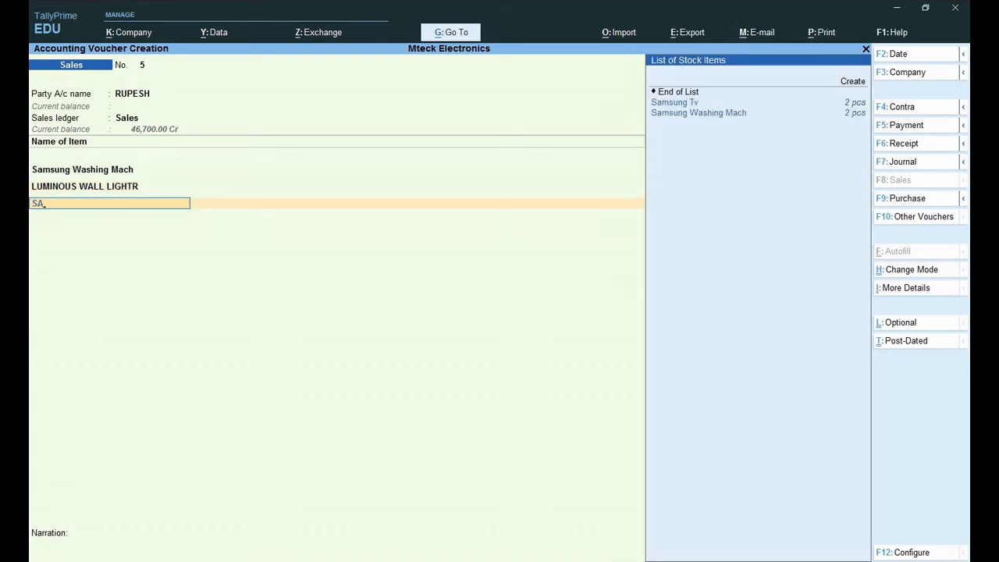
pyautogui.press('Return')
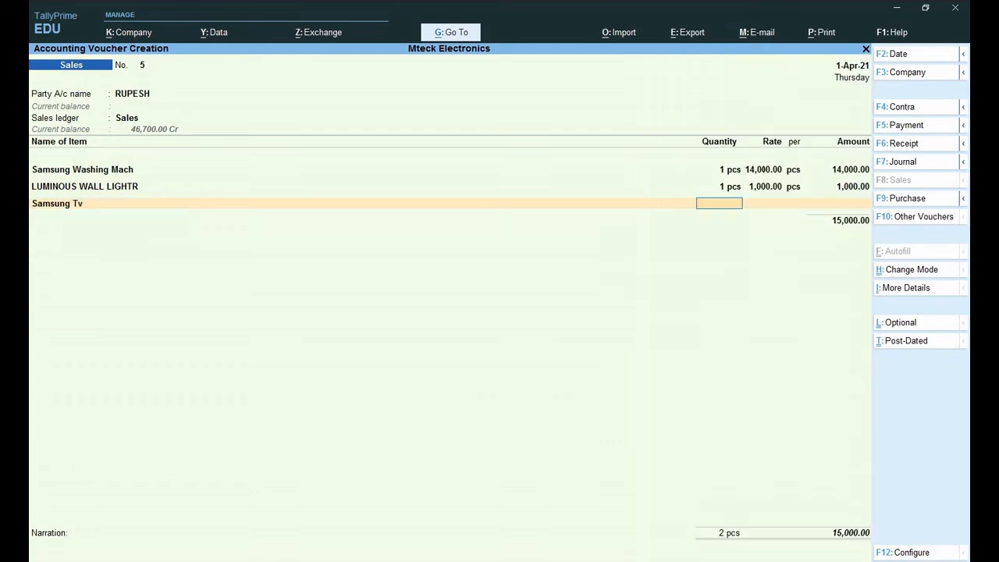
pyautogui.press('Return')
pyautogui.write('43000')
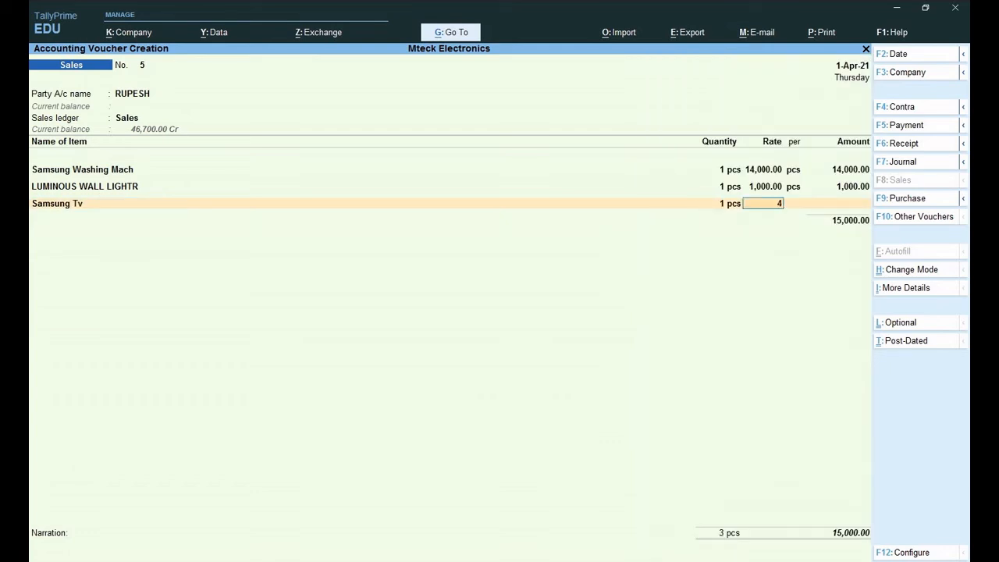
pyautogui.press('Return')
pyautogui.press('Return')
pyautogui.press('Return')
pyautogui.press('Return')
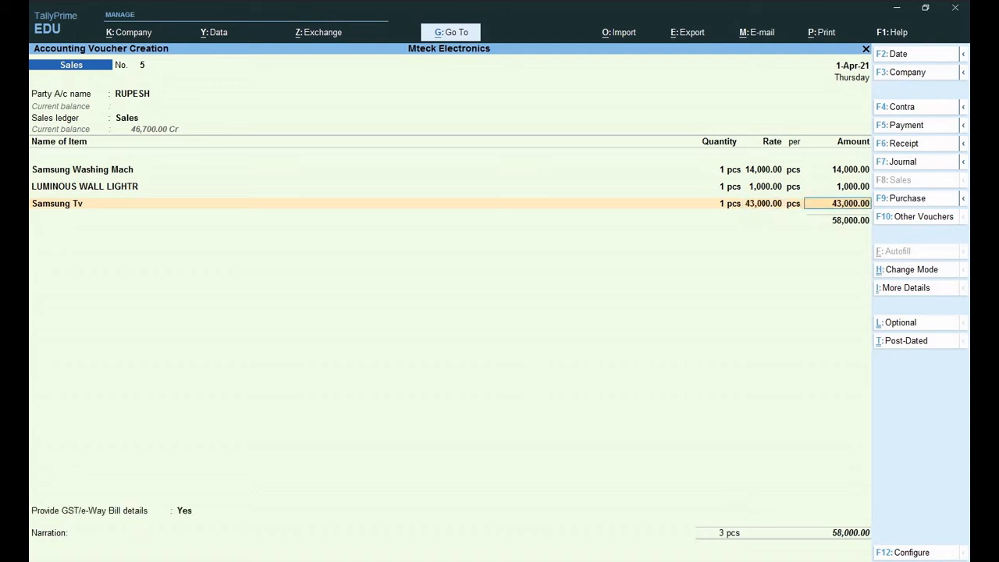
# - Apply Cgst and Sgst of 5,220.00 each, then skip through the consignee and transporter details
pyautogui.write('C')
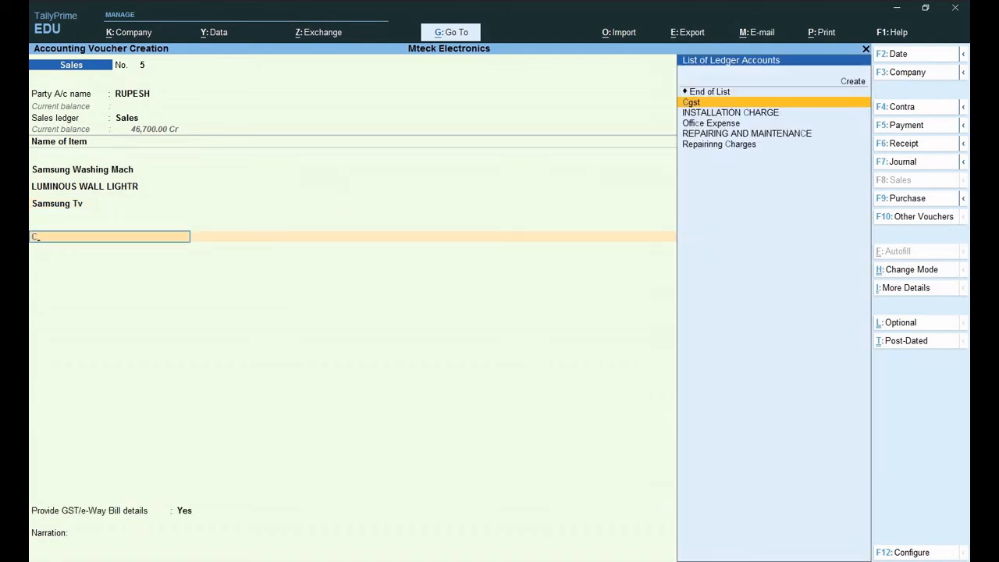
pyautogui.press('Return')
pyautogui.press('Return')
pyautogui.write('S')
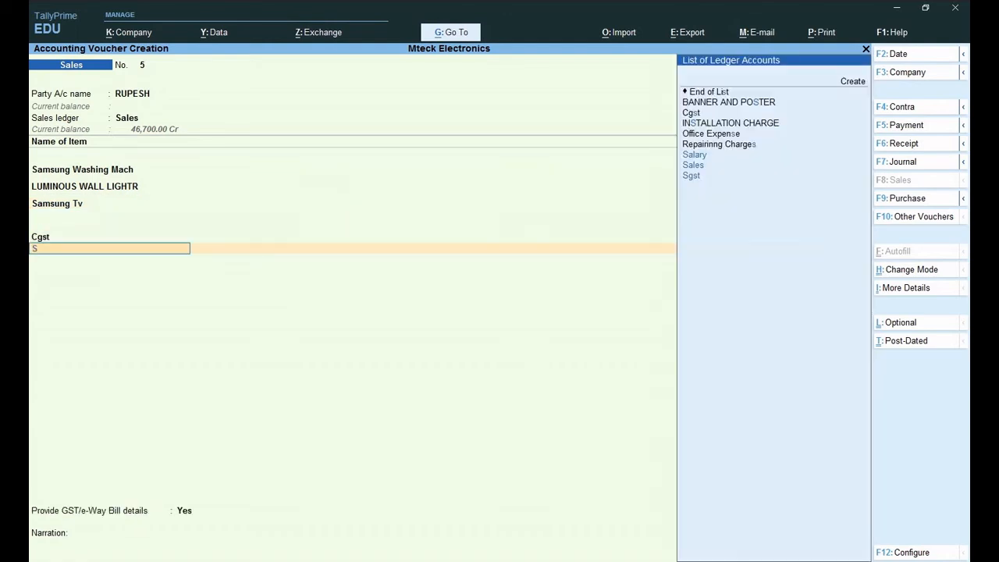
pyautogui.write('g')
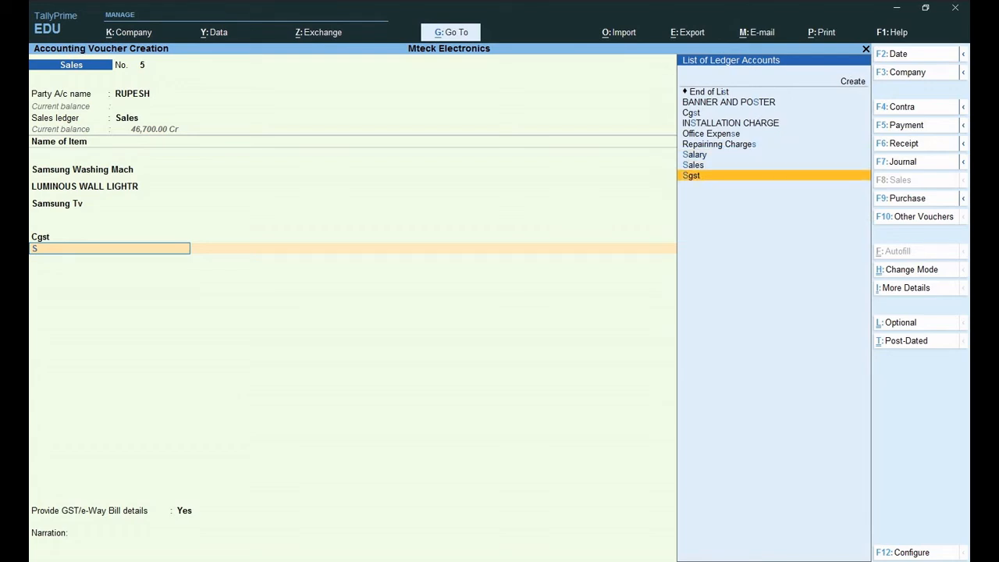
pyautogui.press('Return')
pyautogui.press('Return')
pyautogui.press('Return')
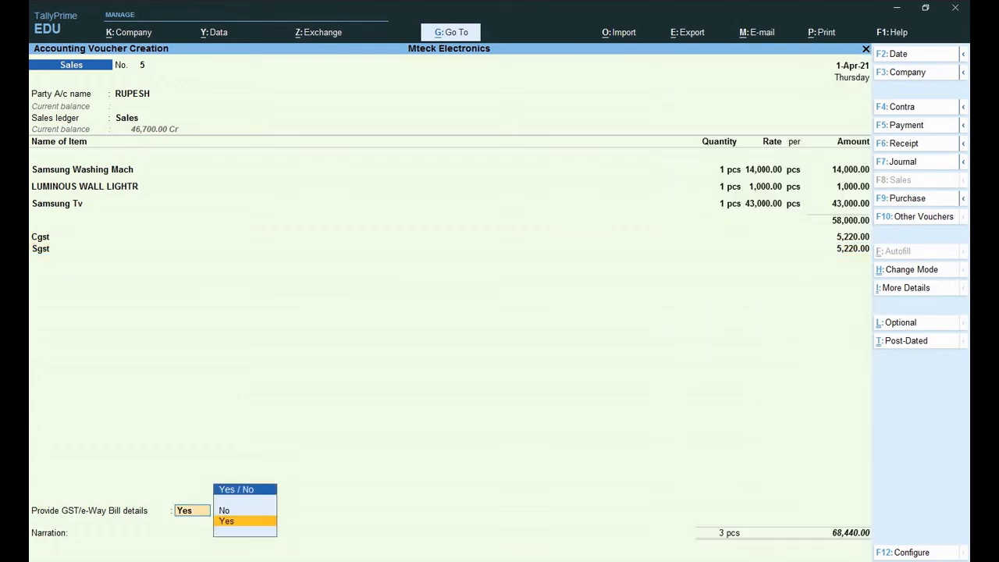
pyautogui.press('Return')
pyautogui.press('Return')
pyautogui.press('Return')
pyautogui.press('Return')
pyautogui.press('Return')
pyautogui.press('Return')
pyautogui.press('Return')
pyautogui.press('Return')
pyautogui.press('Return')
pyautogui.press('Return')
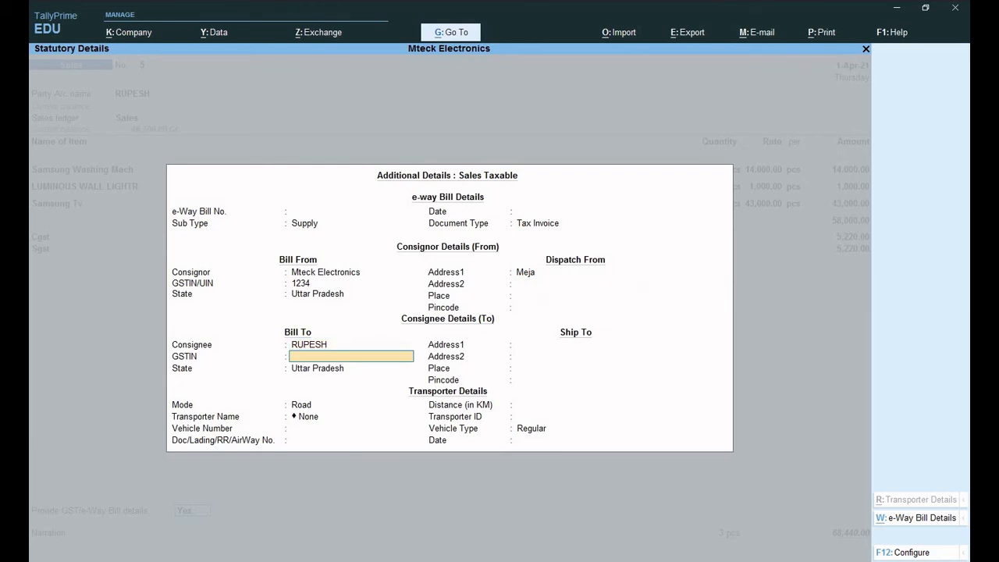
pyautogui.press('Return')
pyautogui.press('Return')
pyautogui.press('Return')
pyautogui.press('Return')
pyautogui.press('Return')
pyautogui.press('Return')
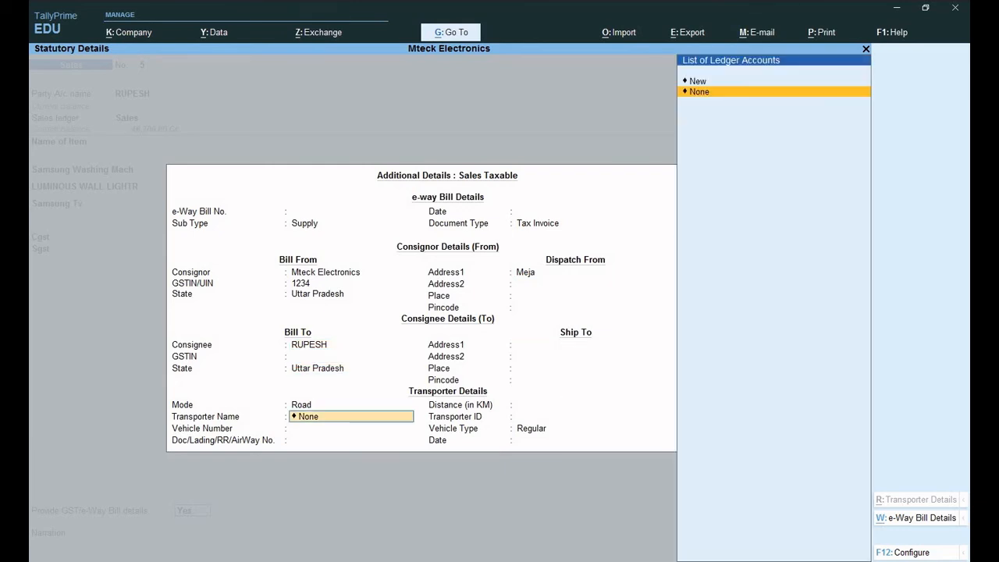
pyautogui.press('Return')
pyautogui.press('Return')
pyautogui.press('Return')
pyautogui.press('Return')
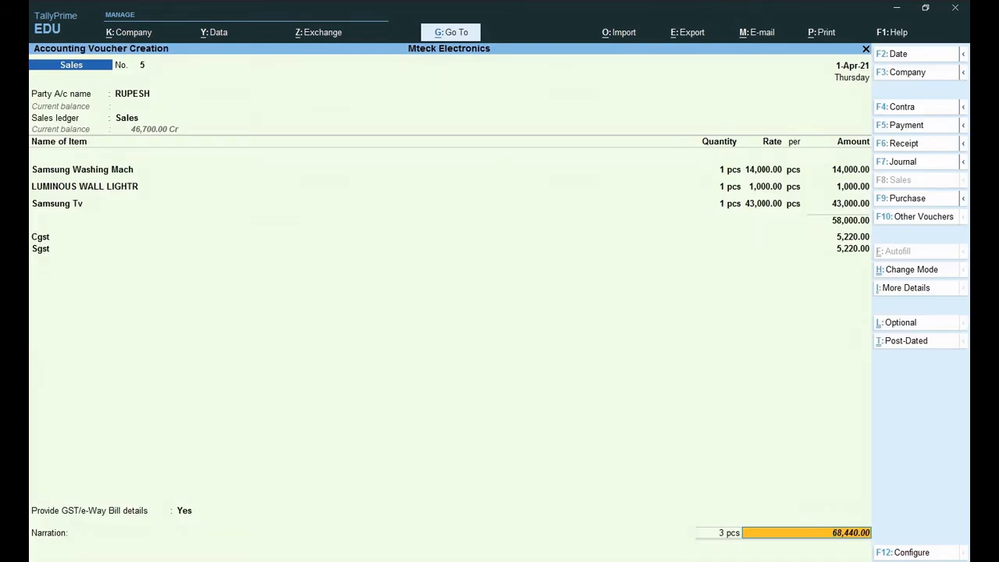
# - Allocate 68,440.00 to new bill reference 5 and accept sales voucher 5
pyautogui.press('Return')
pyautogui.press('Return')
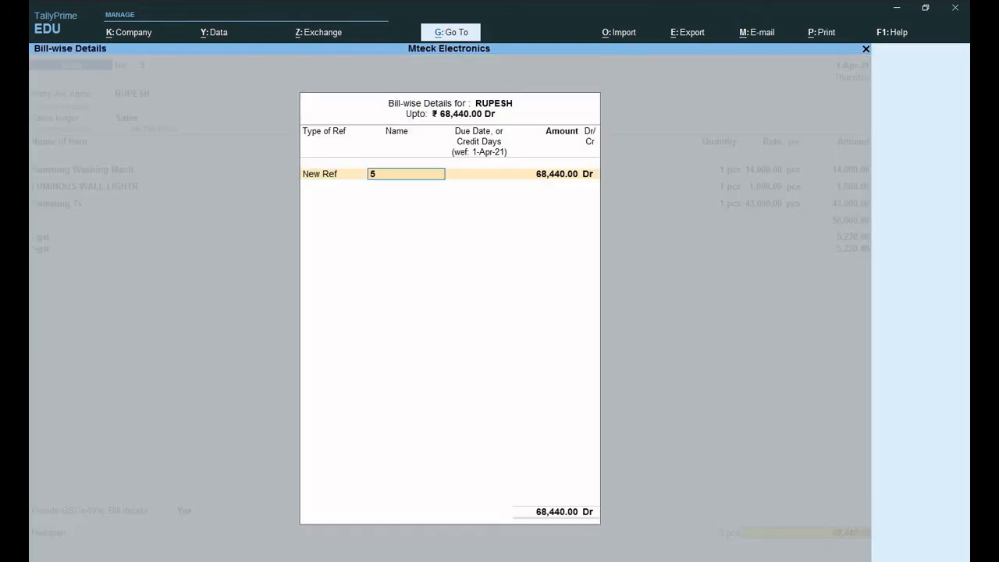
pyautogui.press('Return')
pyautogui.press('Return')
pyautogui.press('Return')
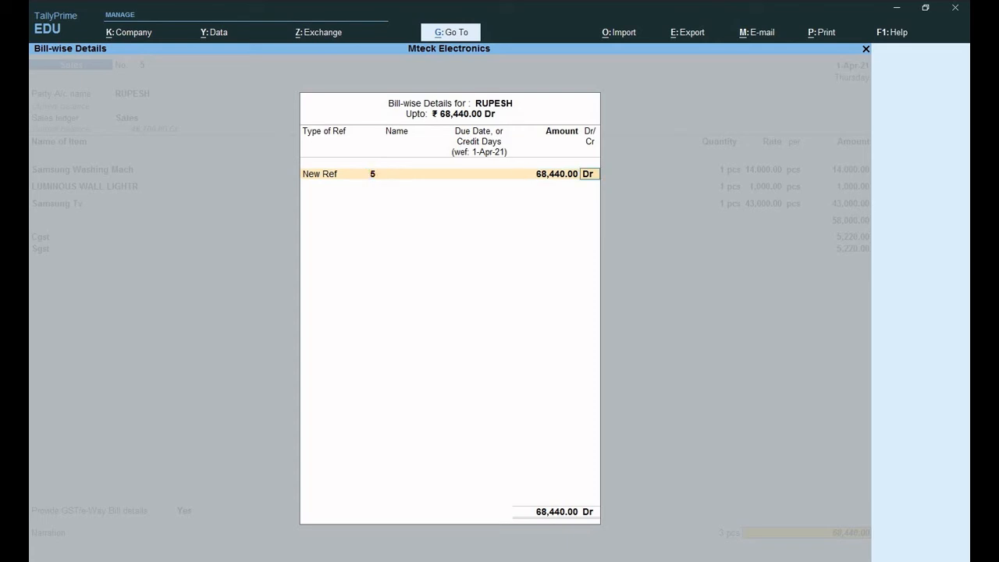
pyautogui.press('Return')
pyautogui.press('Return')
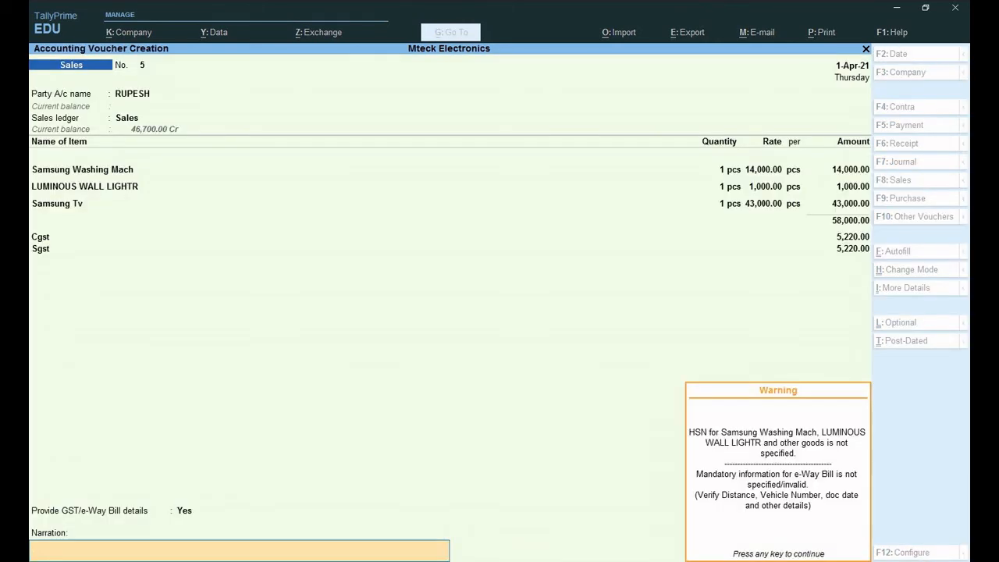
pyautogui.press('Return')
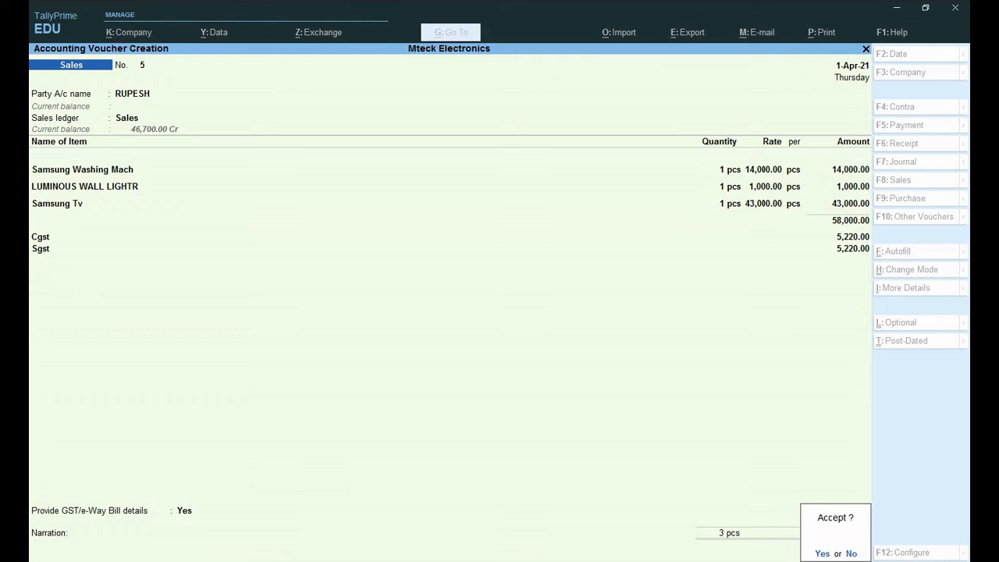
pyautogui.press('Return')
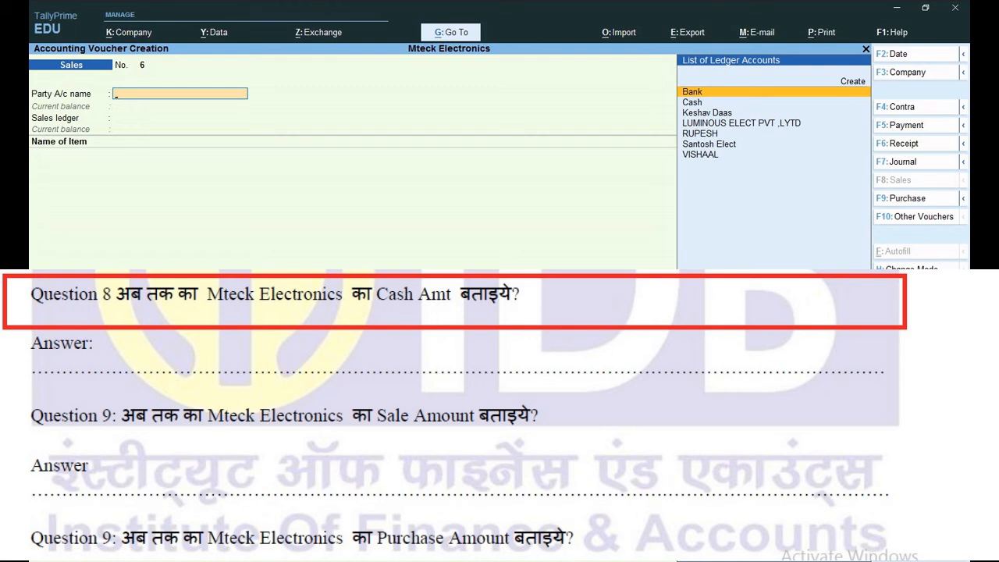
# - View the Cash/Bank Summary under Account Books: Cash 8,41,602.00, Bank 3,000.00 Cr
pyautogui.press('Escape')
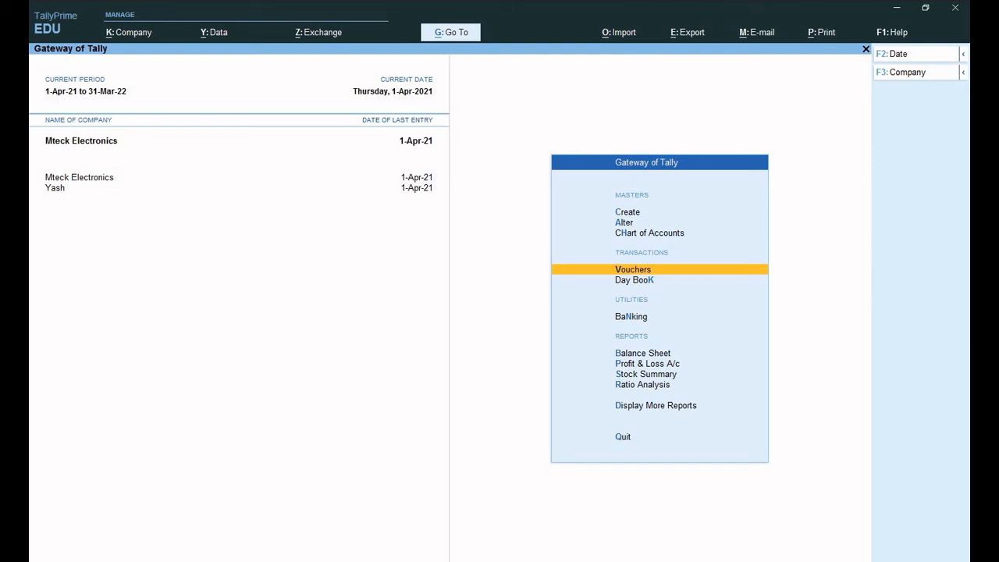
pyautogui.press('d')
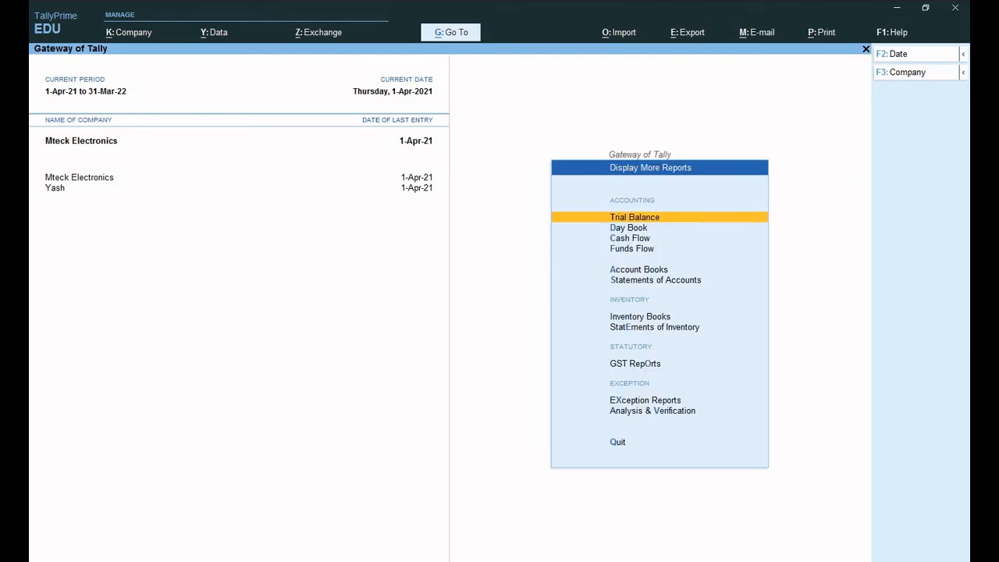
pyautogui.press('a')
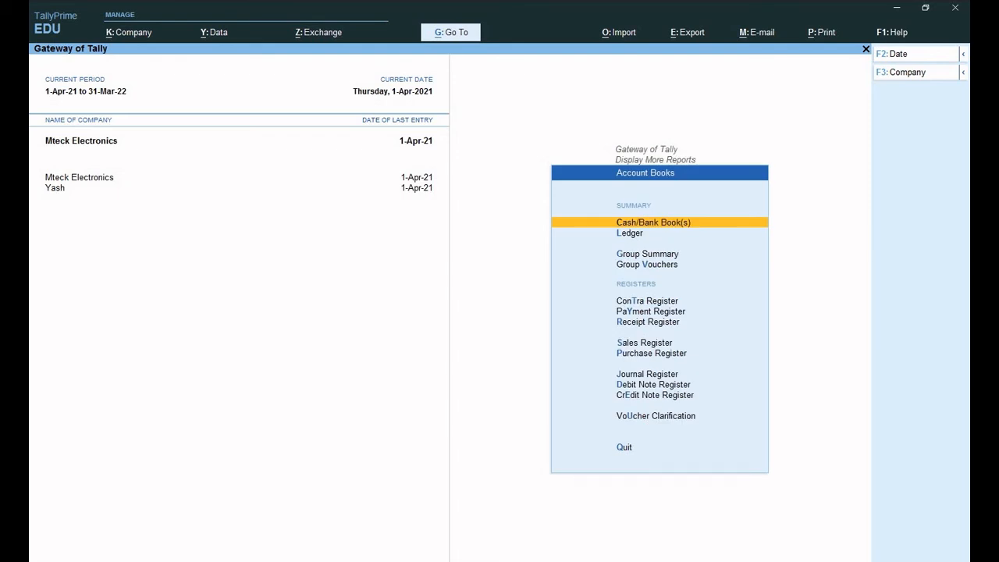
pyautogui.press('Return')
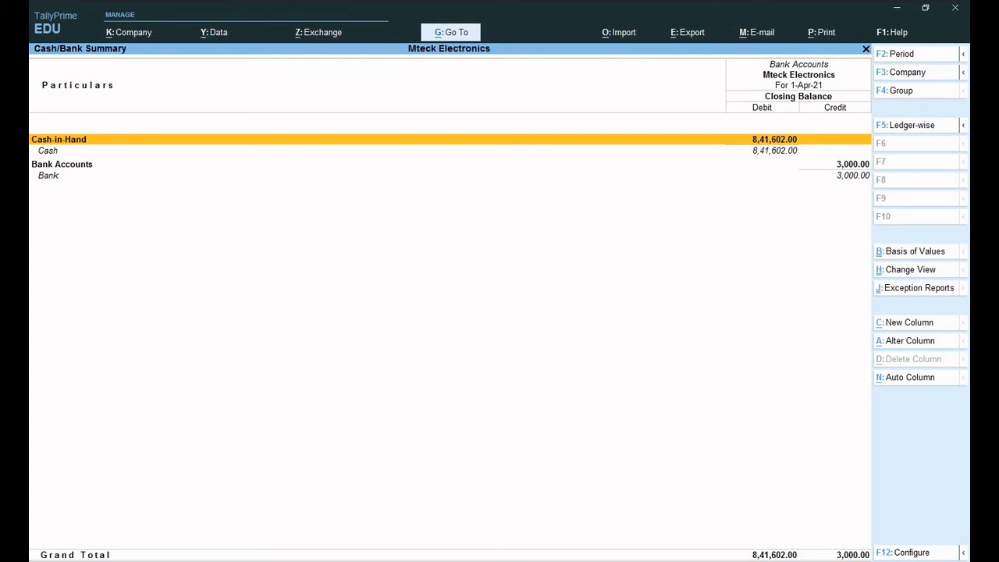
pyautogui.press('Escape')
pyautogui.press('Escape')
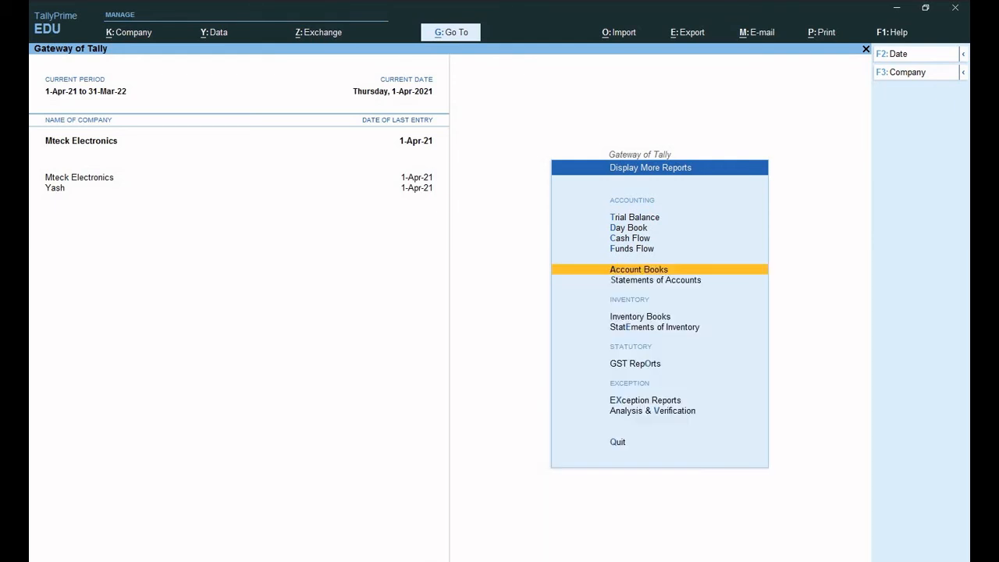
# - Open the Sales Register's April Voucher Register and step through the five vouchers totalling 1,23,546.00
pyautogui.press('Down')
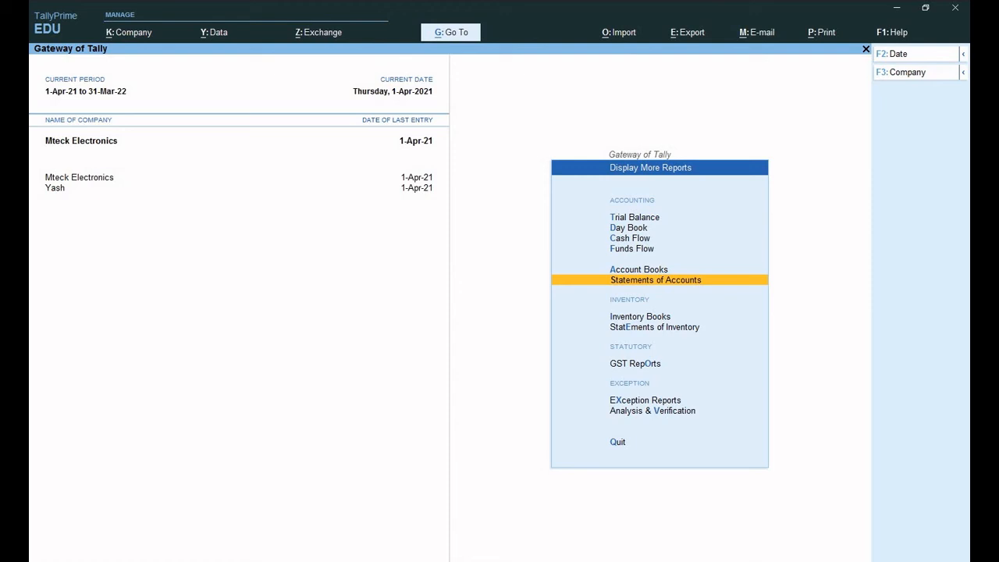
pyautogui.press('Up')
pyautogui.press('Return')
pyautogui.press('Down')
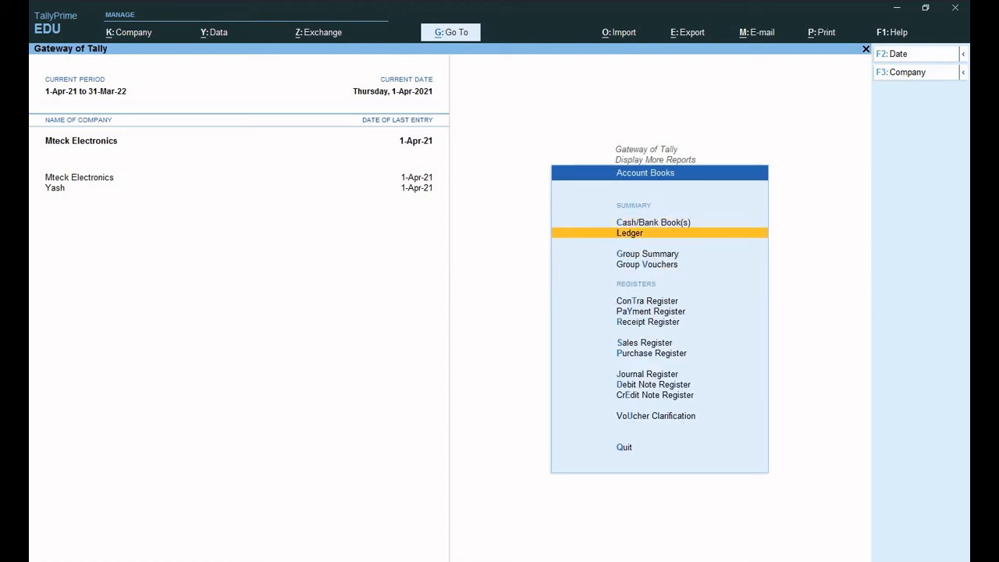
pyautogui.press('s')
pyautogui.press('Return')
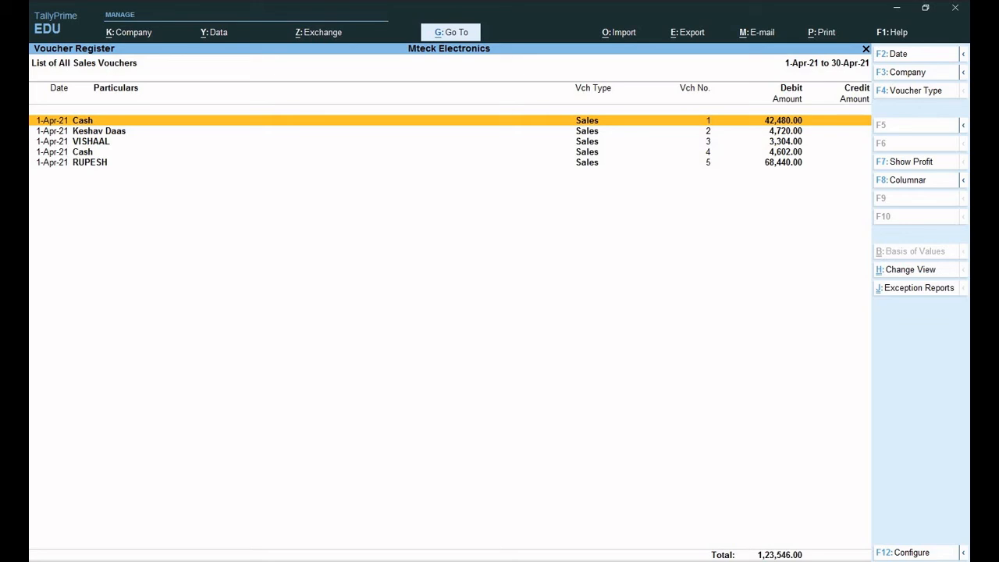
pyautogui.press('Down')
pyautogui.press('Down')
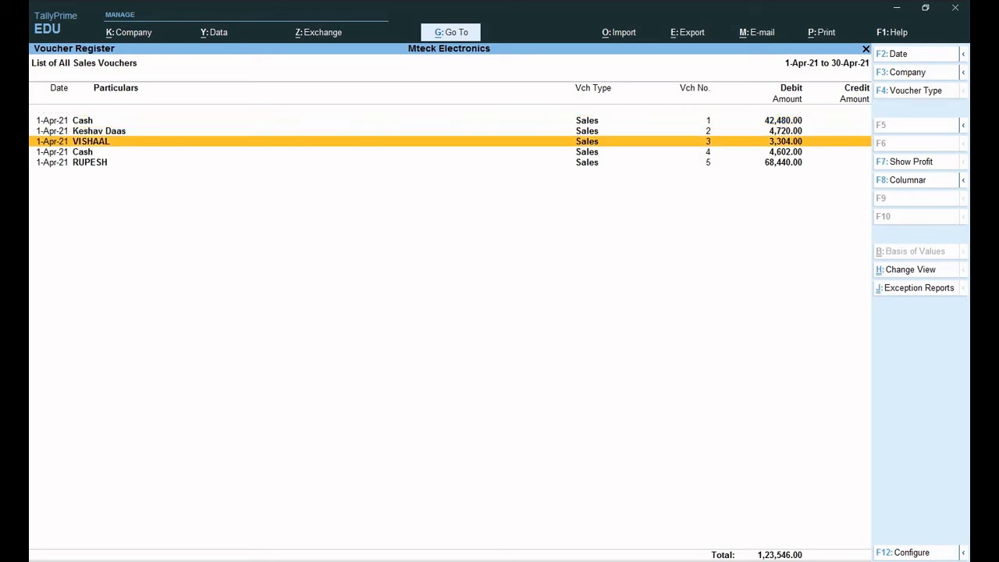
pyautogui.press('Down')
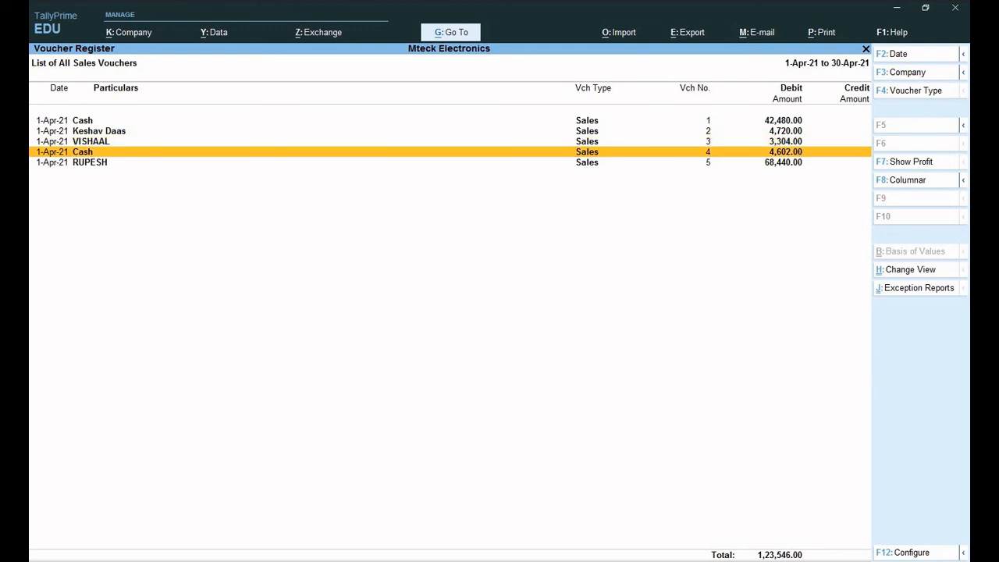
pyautogui.press('Down')
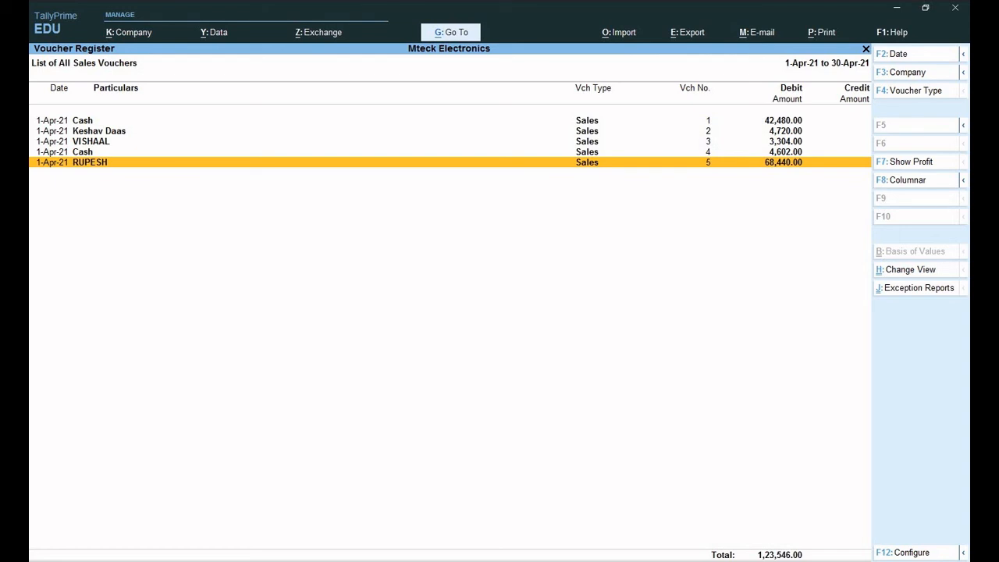
pyautogui.press('Escape')
pyautogui.press('Escape')
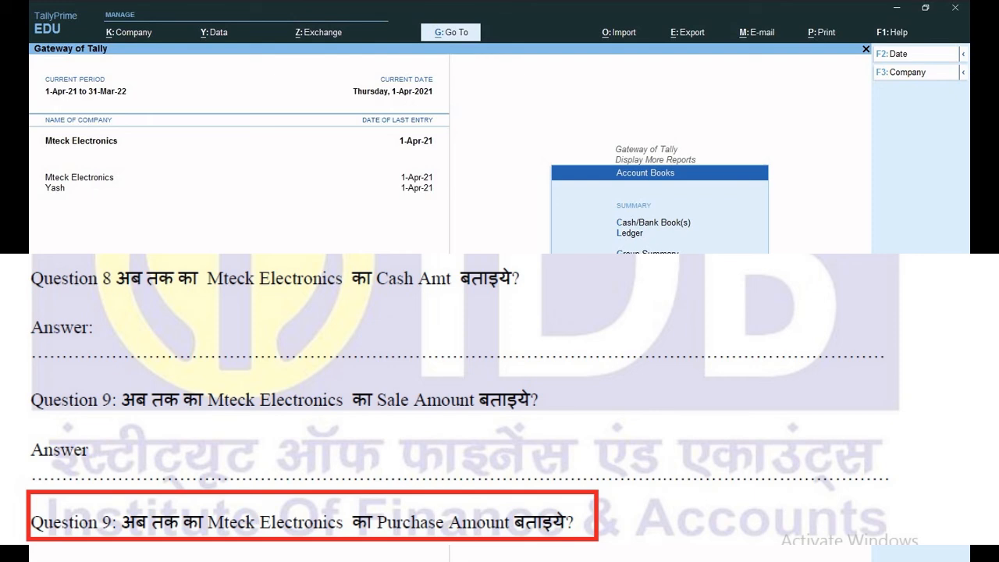
# - Open the Purchase Register's April voucher list: three entries totalling 1,73,460.00
pyautogui.press('Down')
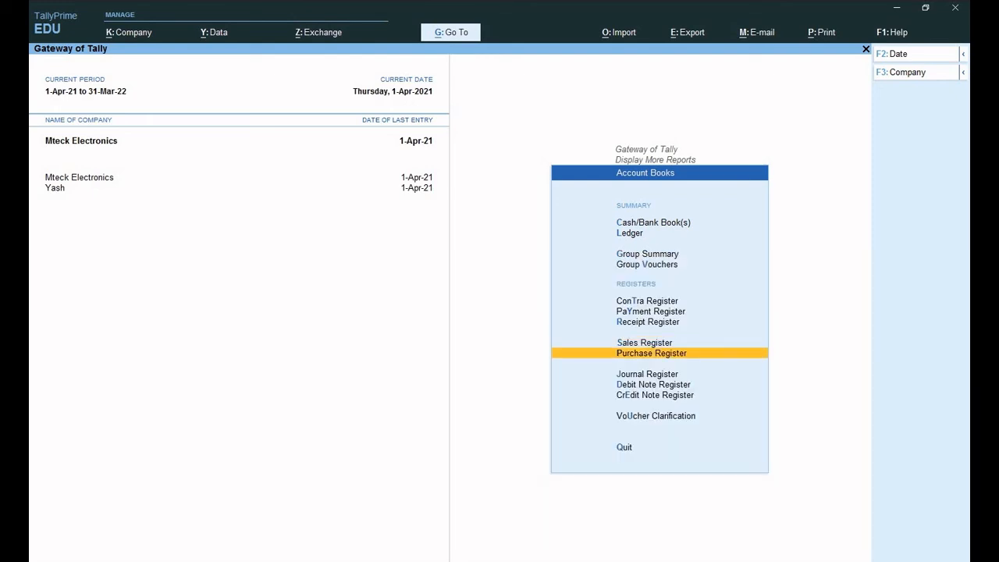
pyautogui.press('Return')
pyautogui.press('Return')
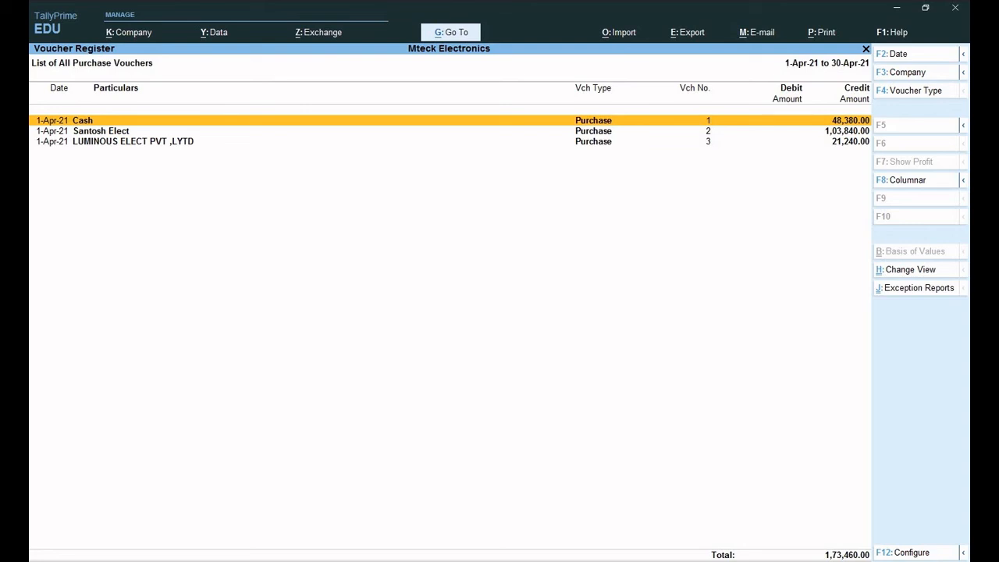
# - Step down to the LUMINOUS ELECT purchase voucher, then return to the Account Books menu
pyautogui.press('Down')
pyautogui.press('Down')
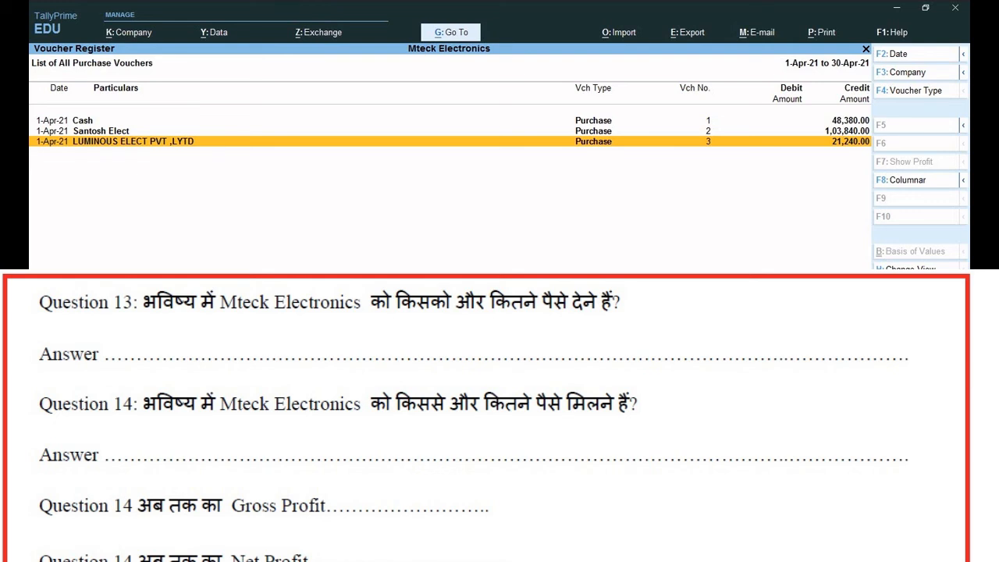
pyautogui.press('Escape')
pyautogui.press('Escape')
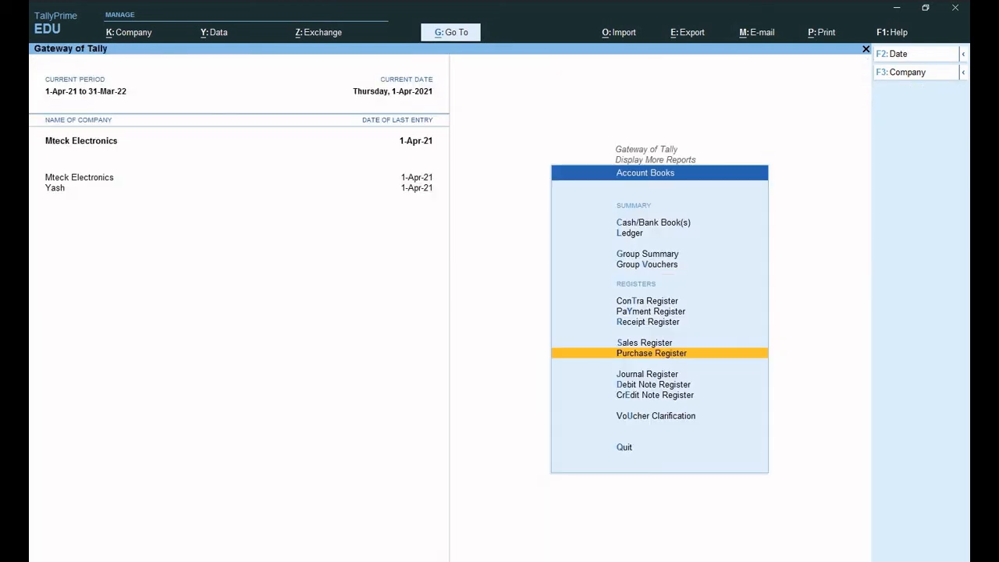
# - Open the Bills Payable report under Statements of Accounts > Outstandings
pyautogui.press('Up')
pyautogui.press('Up')
pyautogui.press('Up')
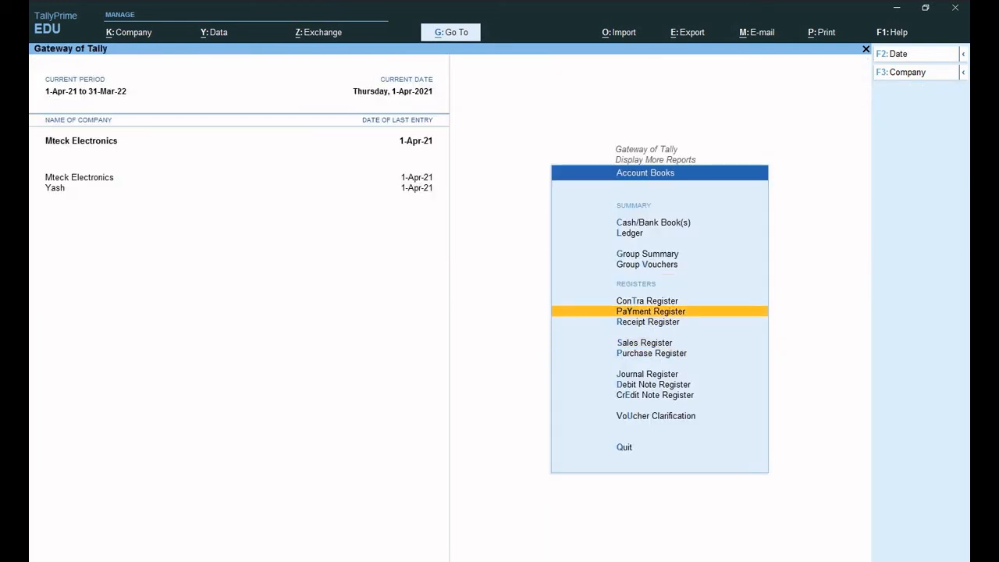
pyautogui.press('Up')
pyautogui.press('Up')
pyautogui.press('Up')
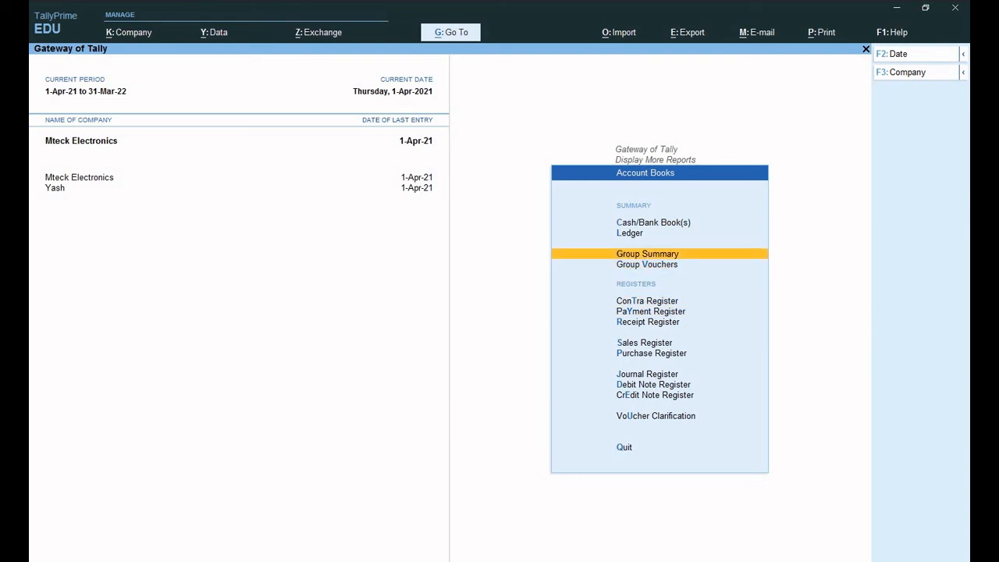
pyautogui.press('Escape')
pyautogui.press('Down')
pyautogui.press('Return')
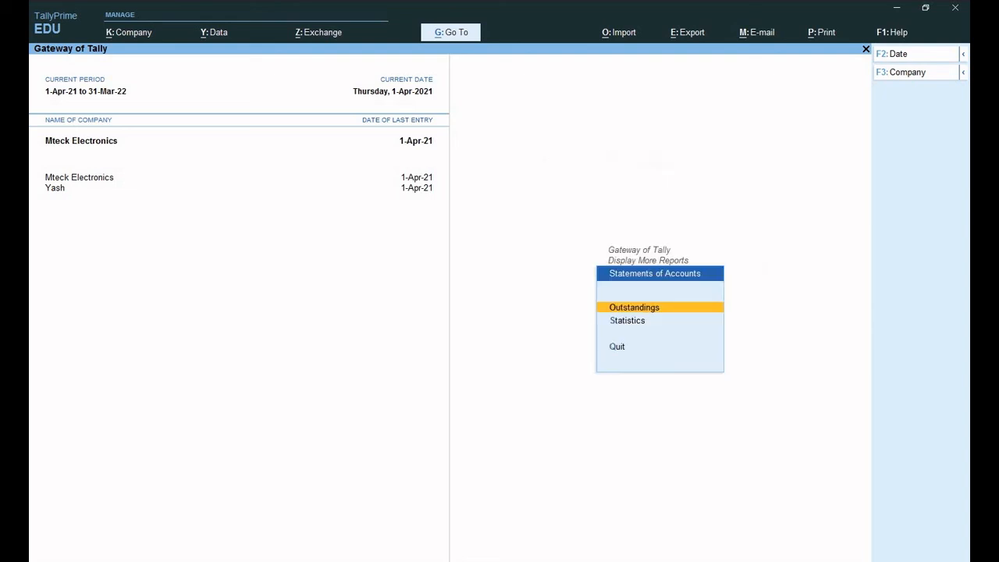
pyautogui.press('Return')
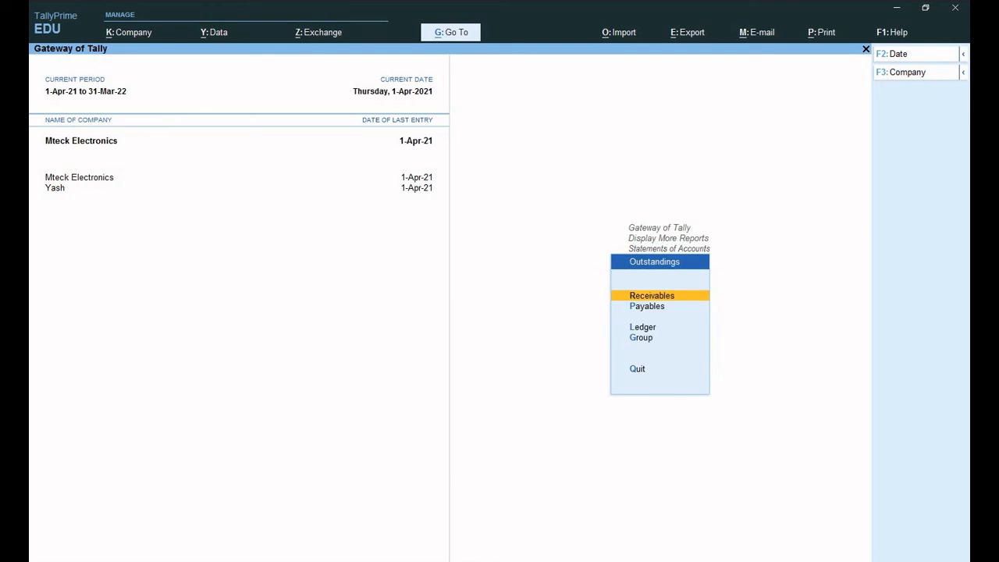
pyautogui.press('Down')
pyautogui.press('Return')
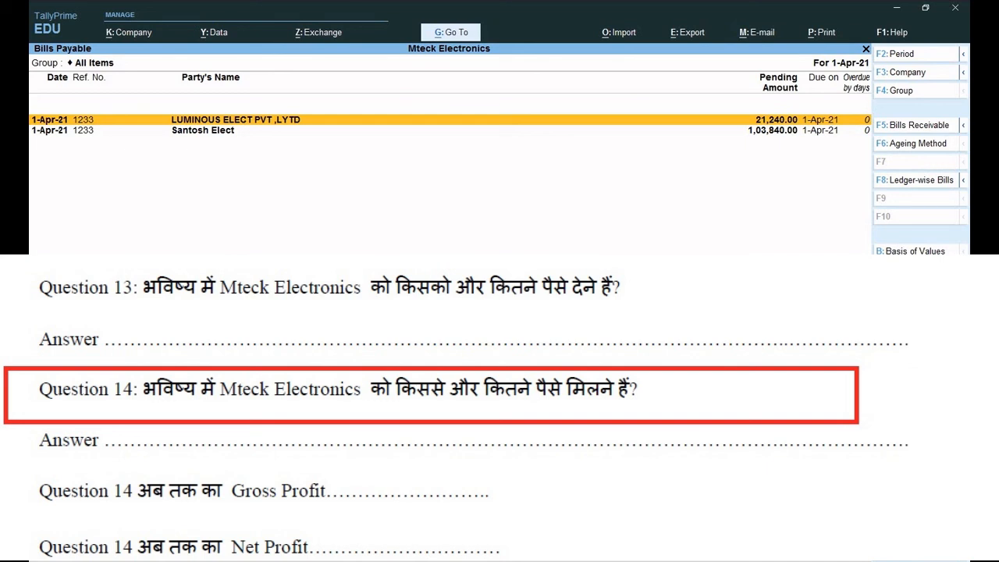
# - Review Bills Receivable: three pending bills totalling 76,464.00, including VISHAAL's
pyautogui.press('Escape')
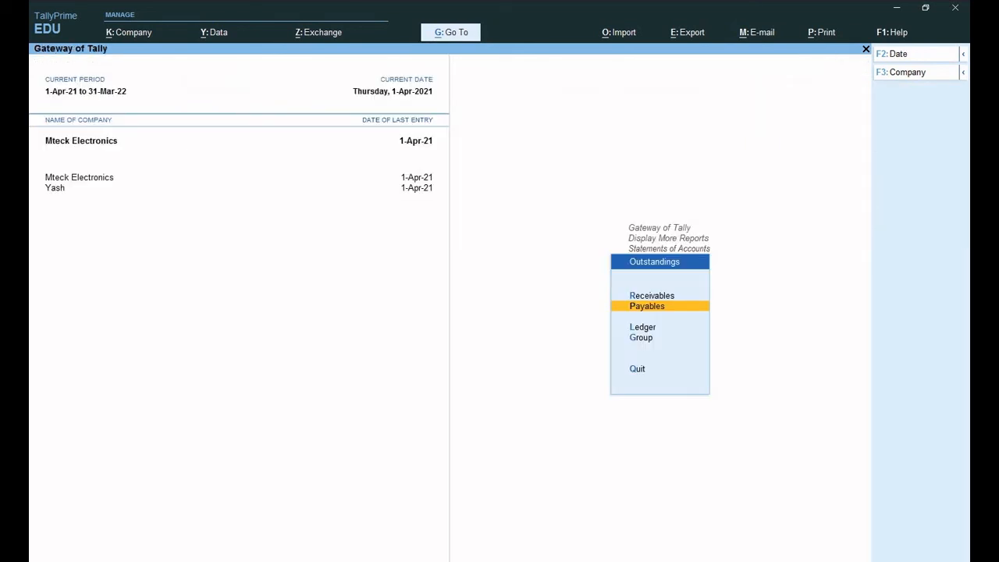
pyautogui.press('Up')
pyautogui.press('Return')
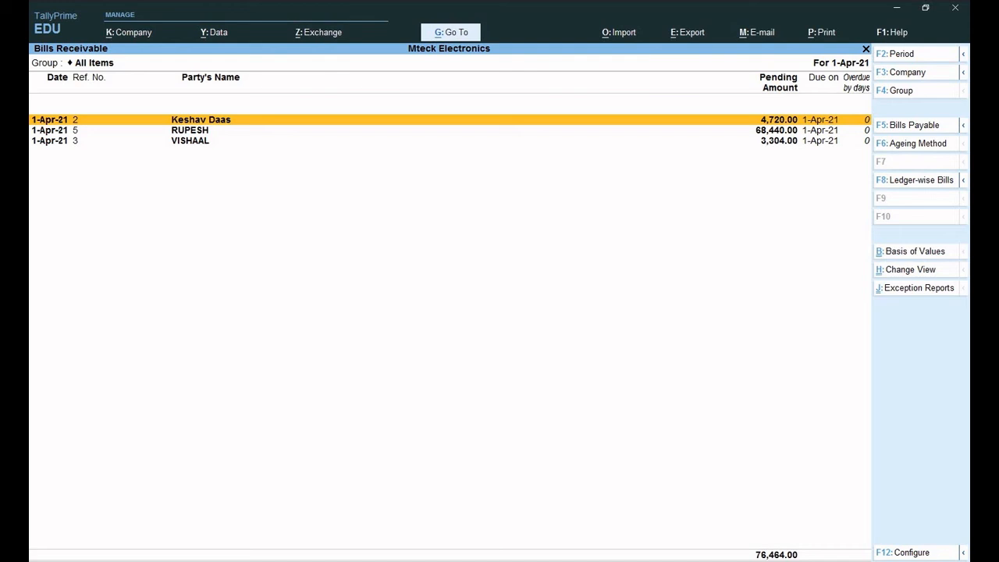
pyautogui.press('Down')
pyautogui.press('Down')
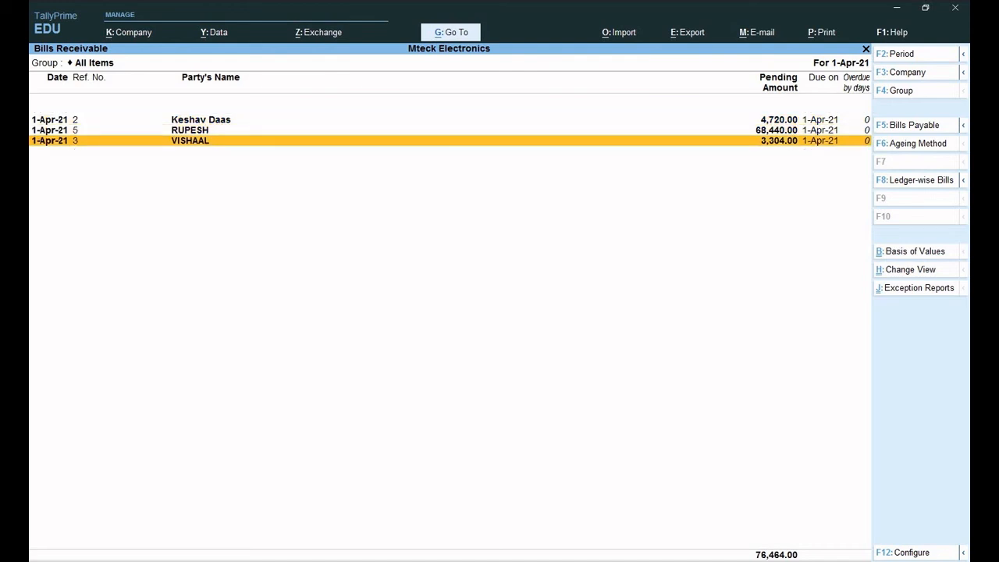
pyautogui.press('Escape')
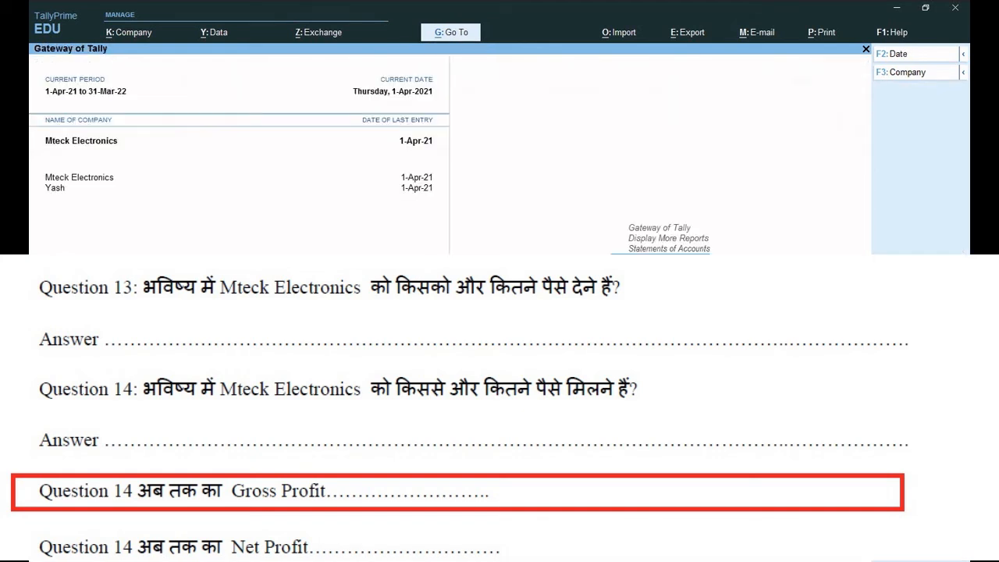
# - Open the Trial Balance and check its groups, totalling 10,82,780.00 on both sides
pyautogui.press('Escape')
pyautogui.press('Escape')
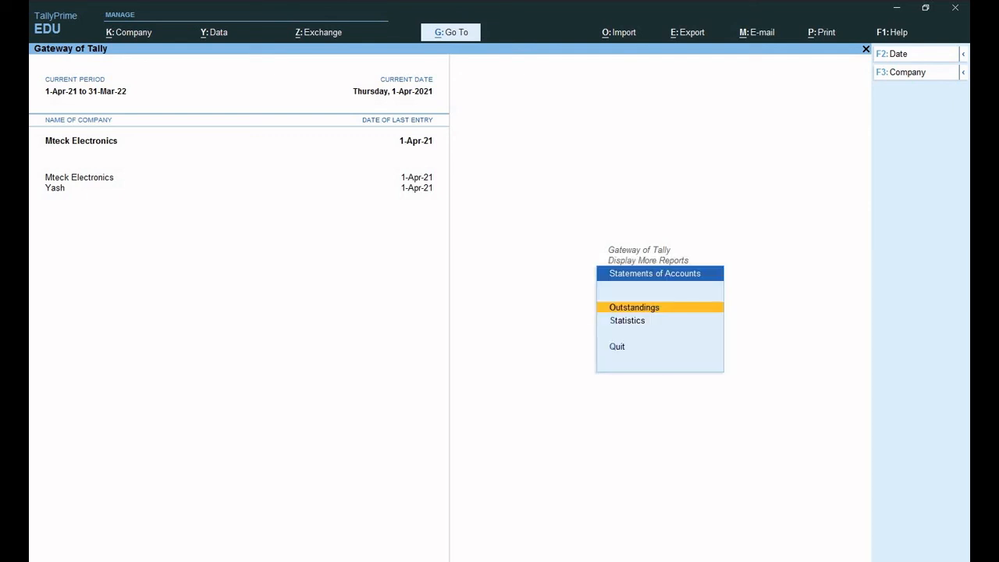
pyautogui.press('Escape')
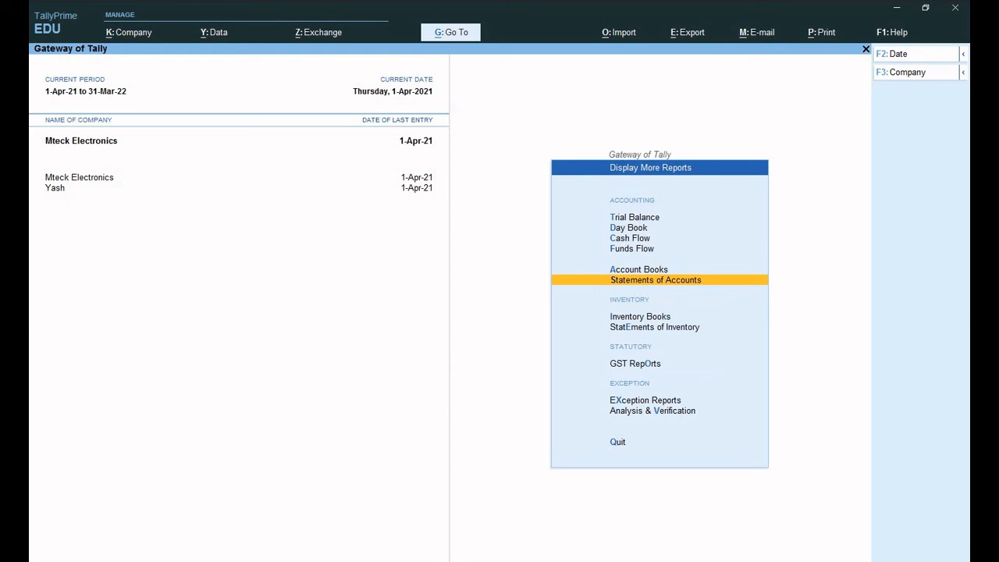
pyautogui.press('Up')
pyautogui.press('Up')
pyautogui.press('Up')
pyautogui.press('Up')
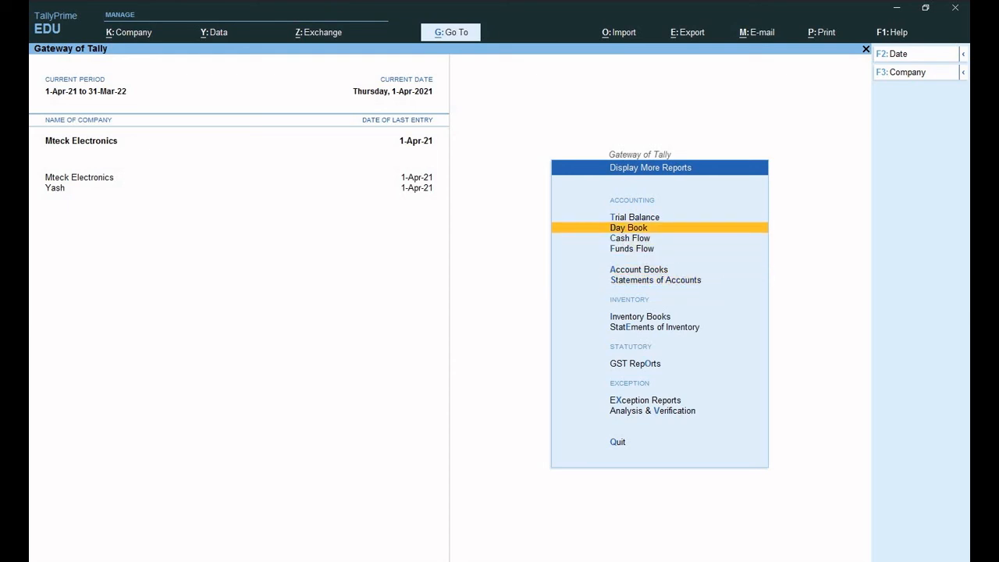
pyautogui.press('Up')
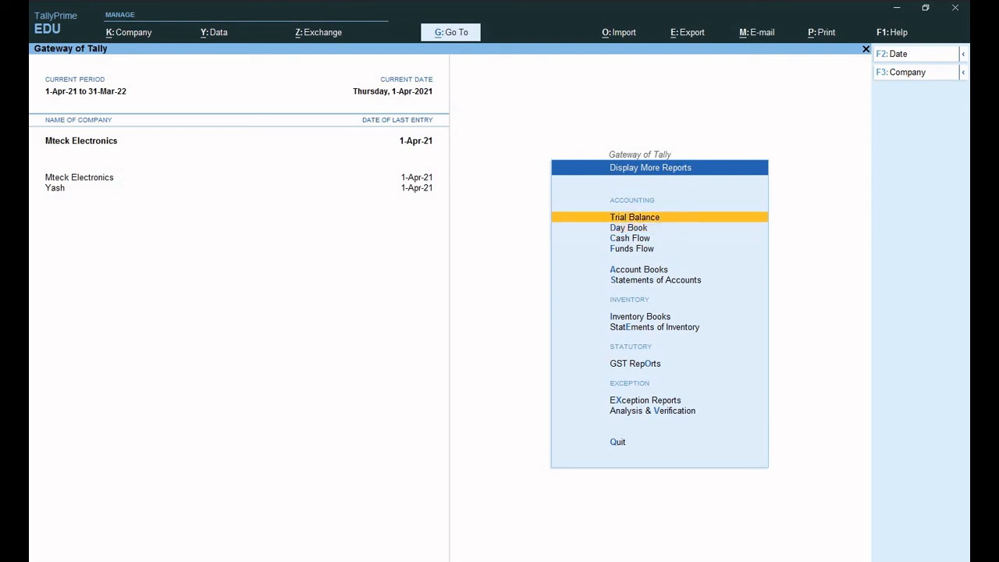
pyautogui.press('Return')
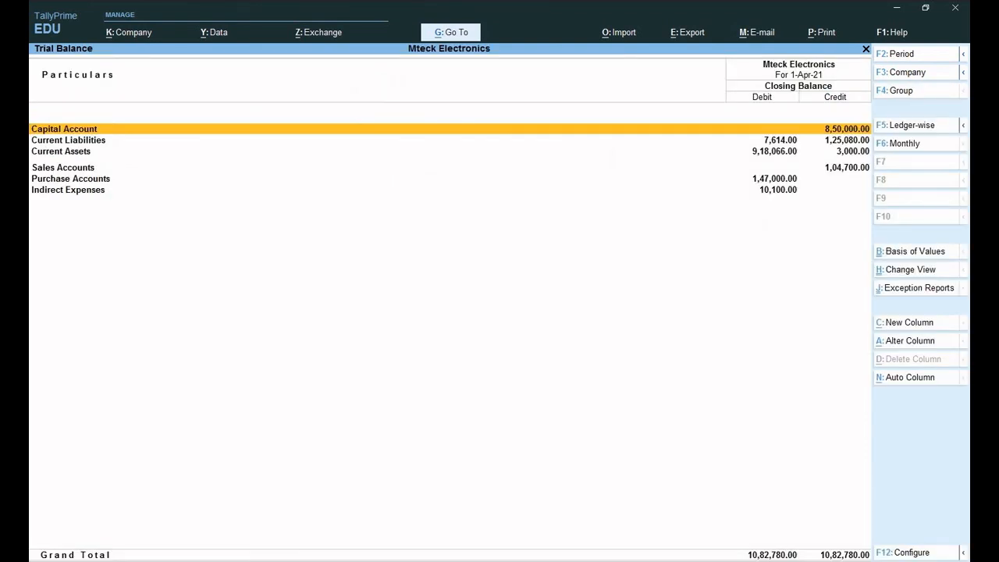
pyautogui.press('Down')
pyautogui.press('Down')
pyautogui.press('Down')
pyautogui.press('Down')
pyautogui.press('Down')
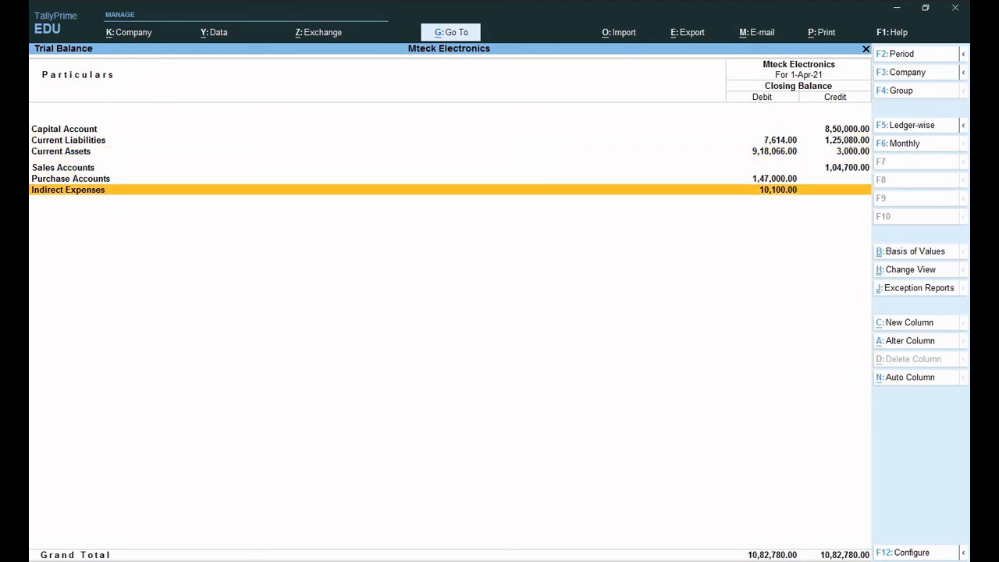
# - Close the Trial Balance and return to Gateway of Tally at Profit & Loss A/c
pyautogui.press('Escape')
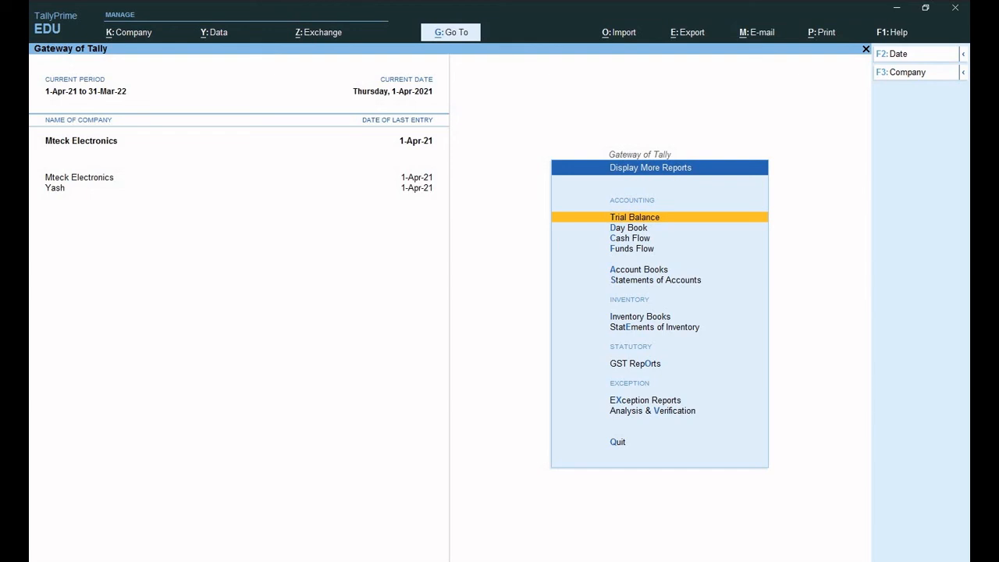
pyautogui.press('Down')
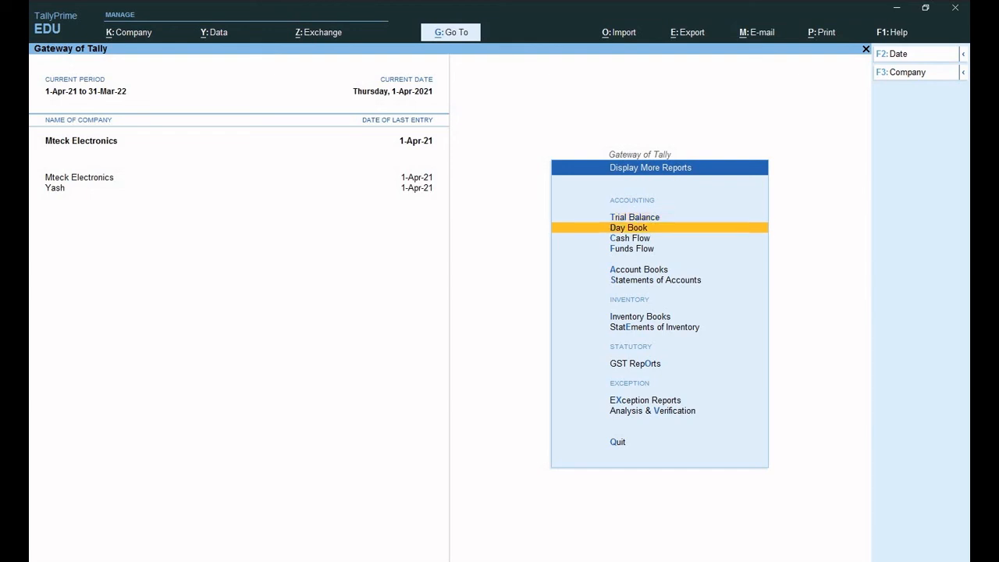
pyautogui.press('Escape')
pyautogui.press('Up')
pyautogui.press('Up')
pyautogui.press('Up')
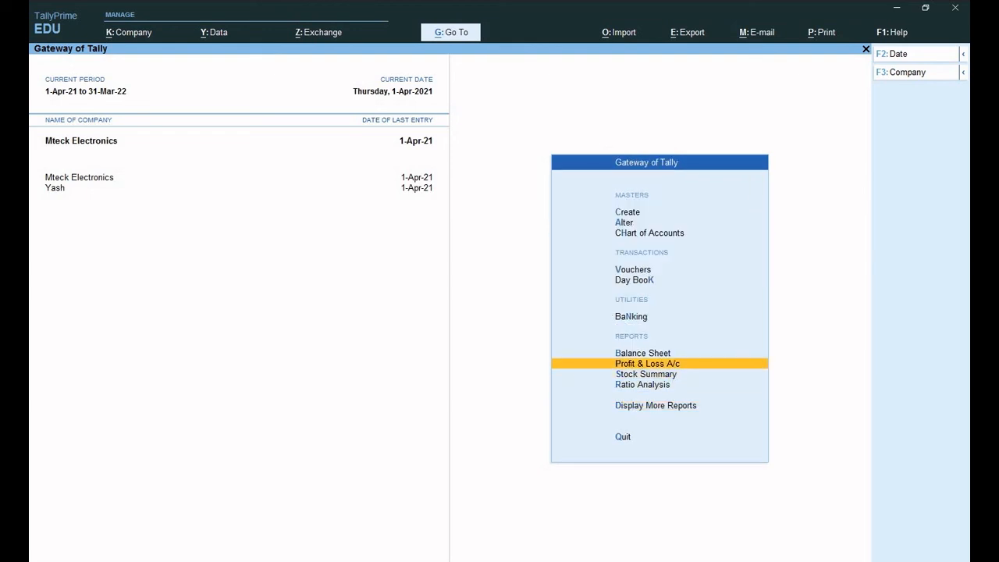
pyautogui.press('Return')
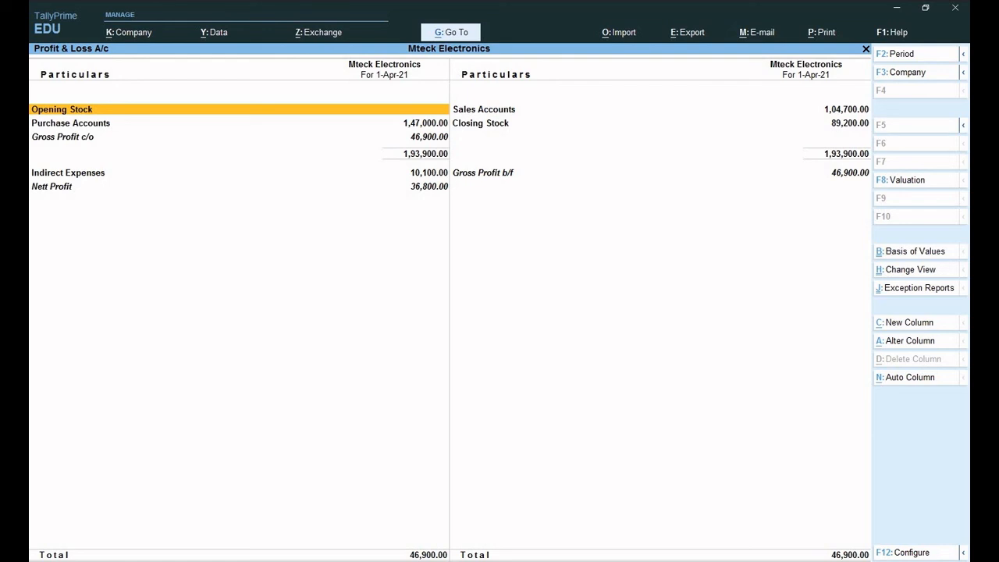
pyautogui.press('Right')
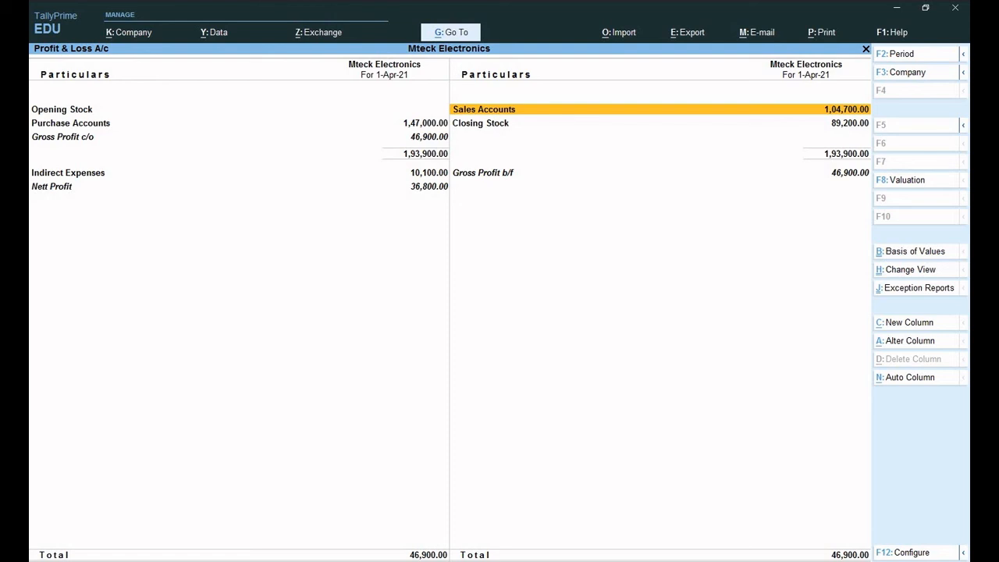
pyautogui.press('Down')
pyautogui.press('Left')
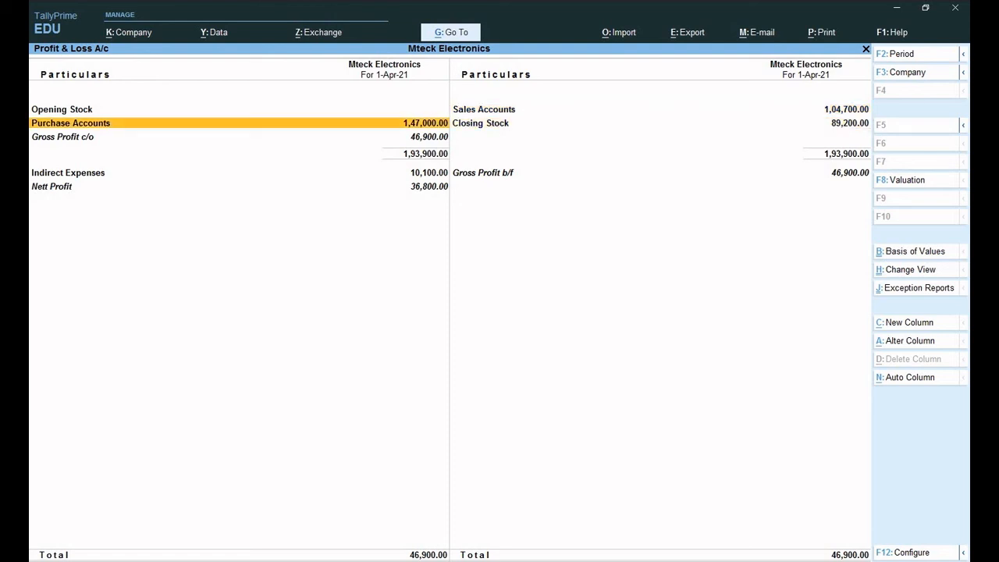
pyautogui.press('Down')
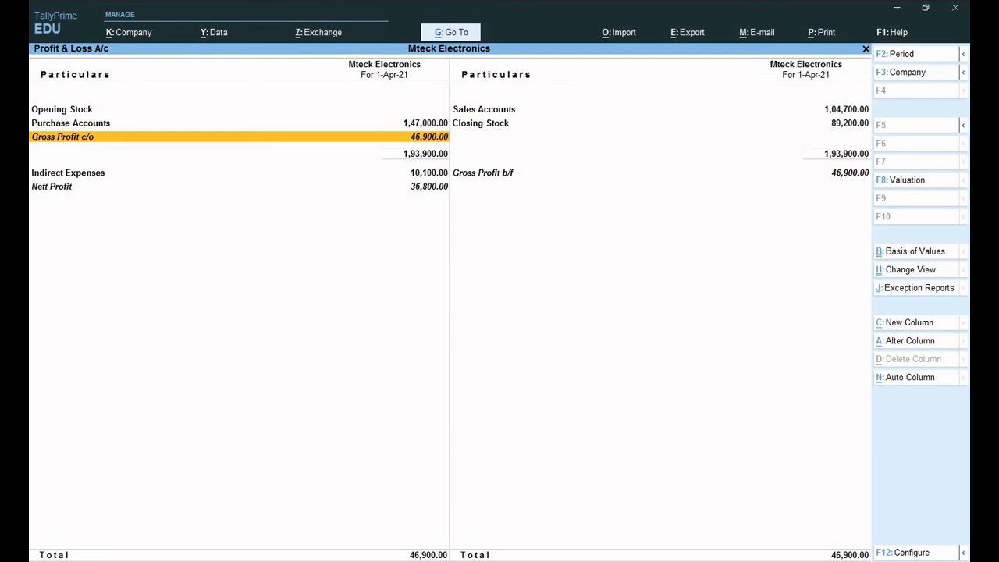
pyautogui.press('Down')
pyautogui.press('Down')
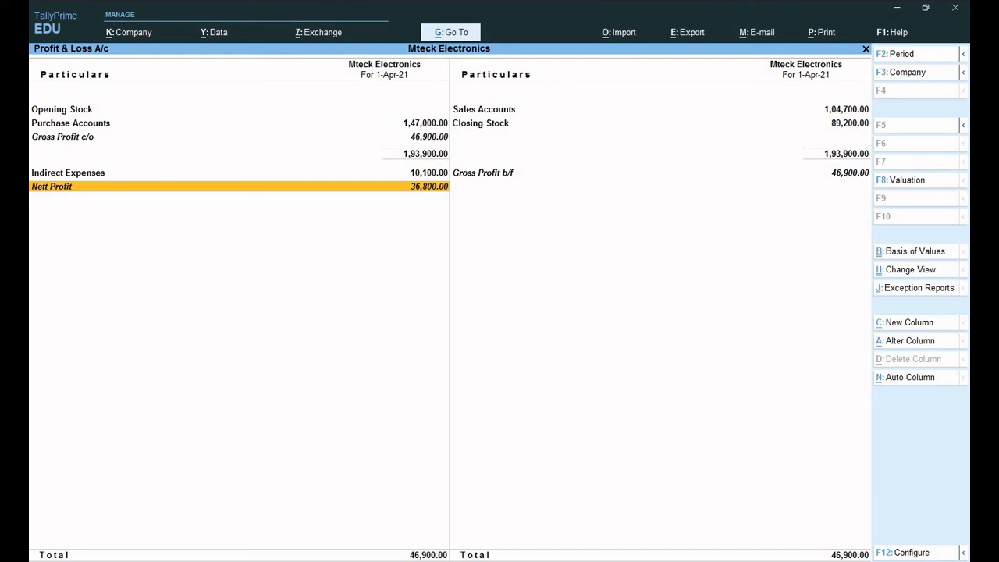
pyautogui.press('Escape')
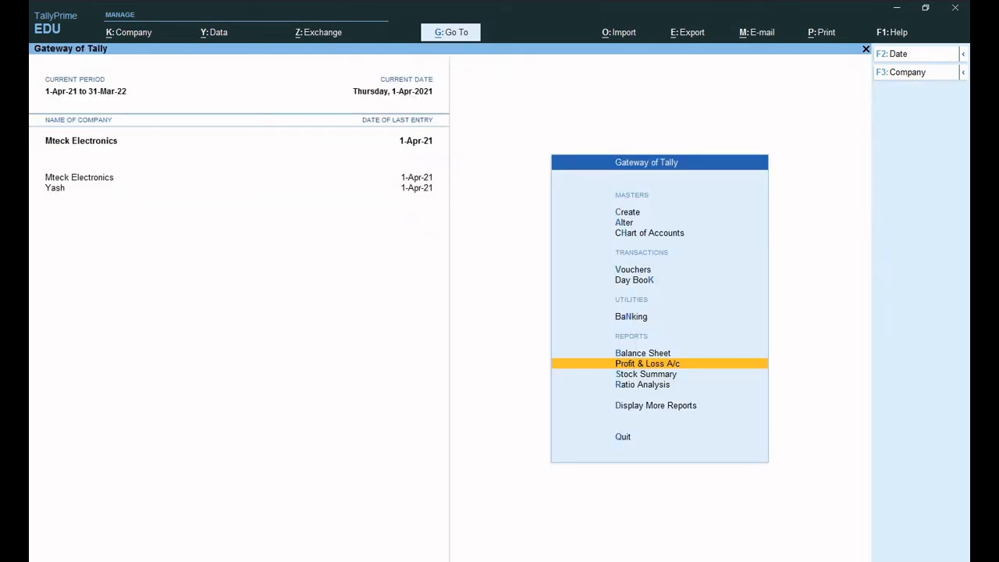
# - Review the Balance Sheet rows, balanced at 10,04,266.00, then close it to the Quit prompt
pyautogui.press('Up')
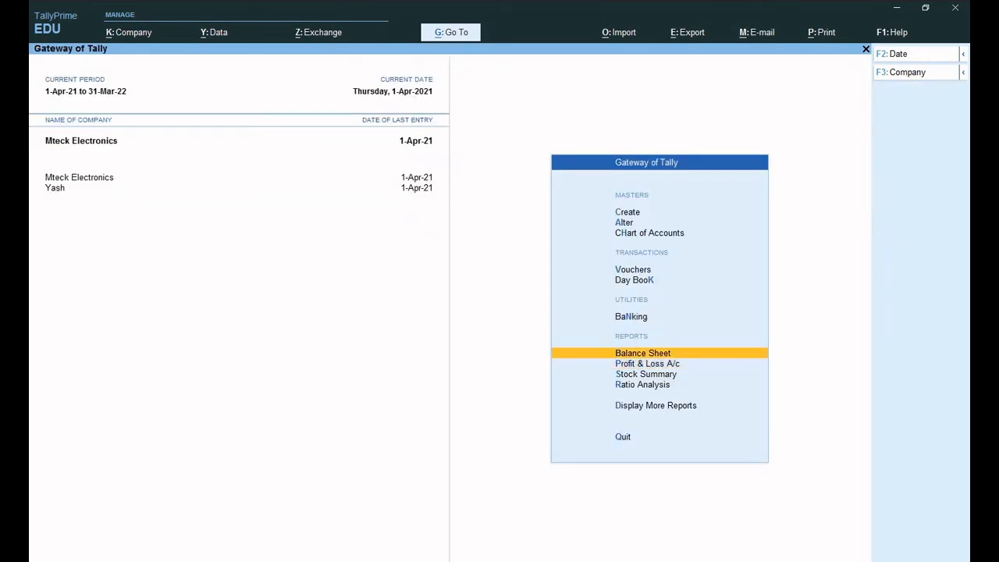
pyautogui.press('Return')
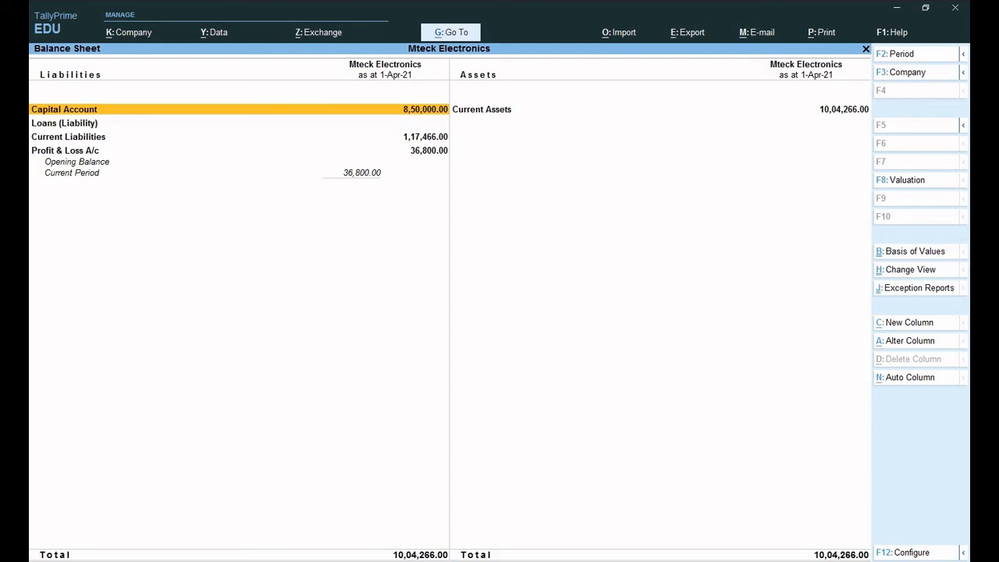
pyautogui.press('Down')
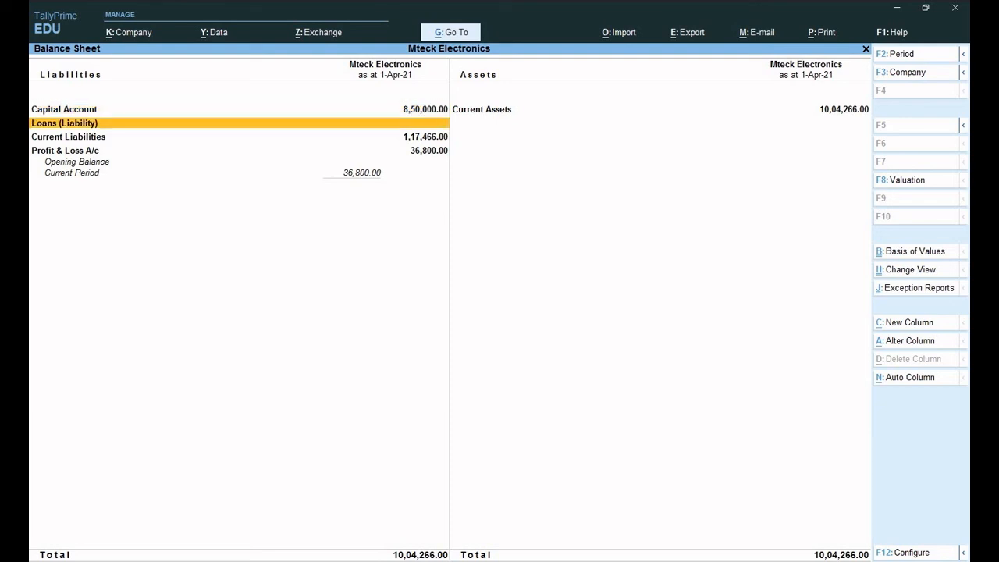
pyautogui.click(481, 109)
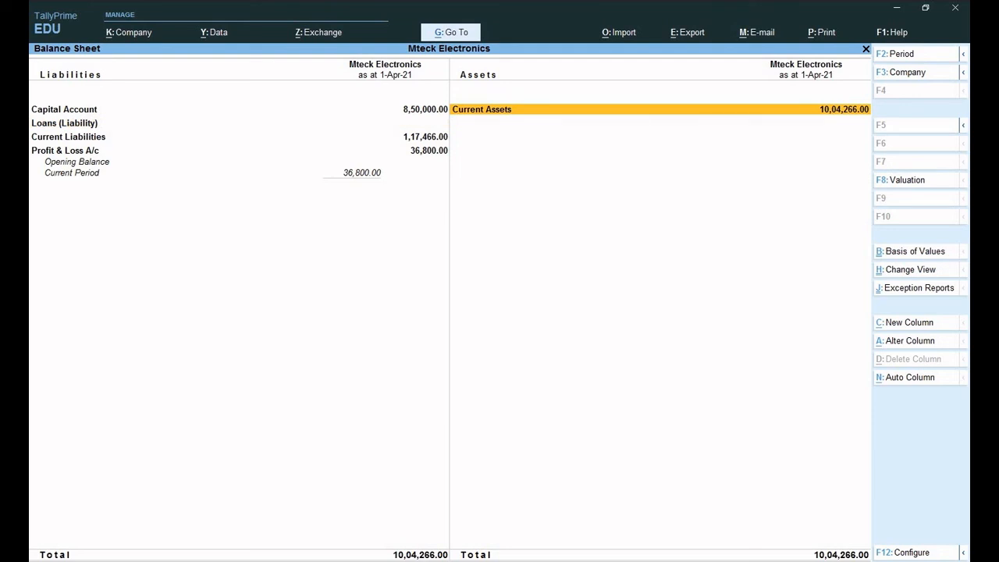
pyautogui.press('Left')
pyautogui.press('Down')
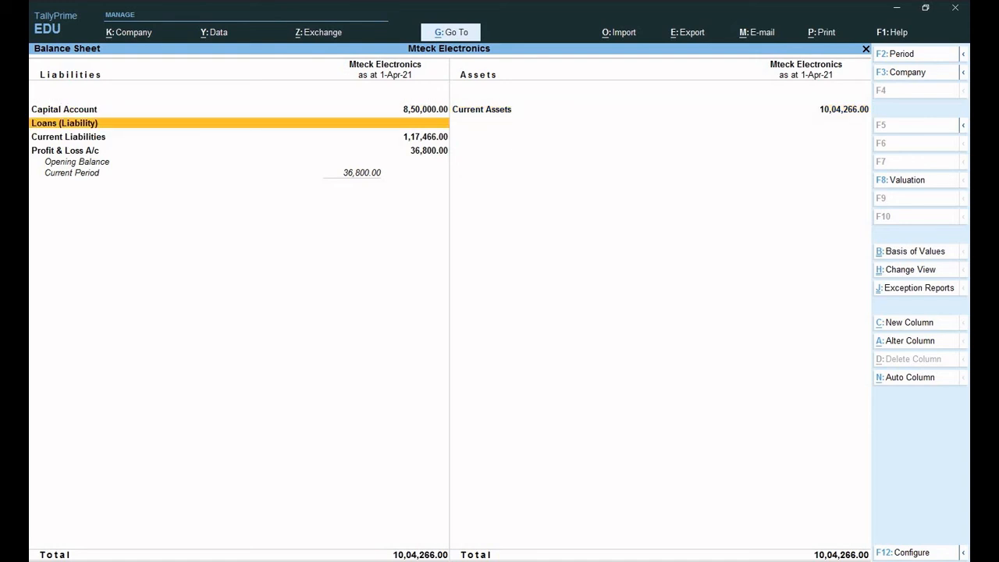
pyautogui.press('Down')
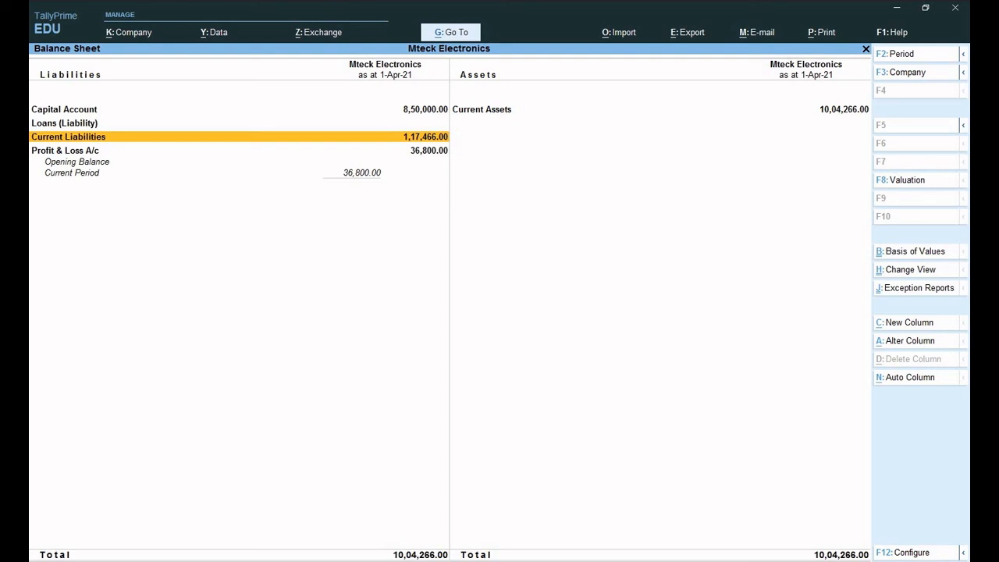
pyautogui.press('Down')
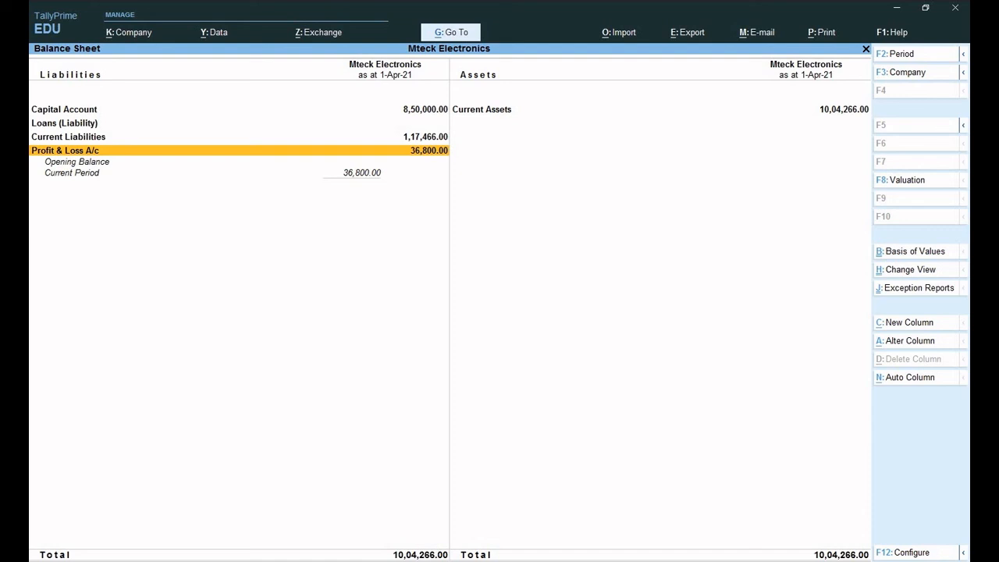
pyautogui.press('Escape')
pyautogui.press('Escape')
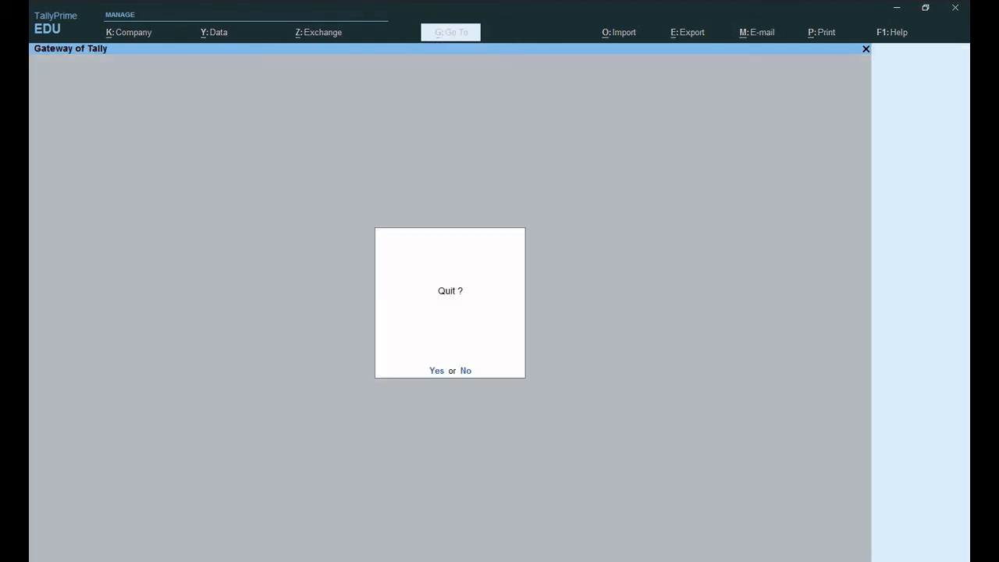